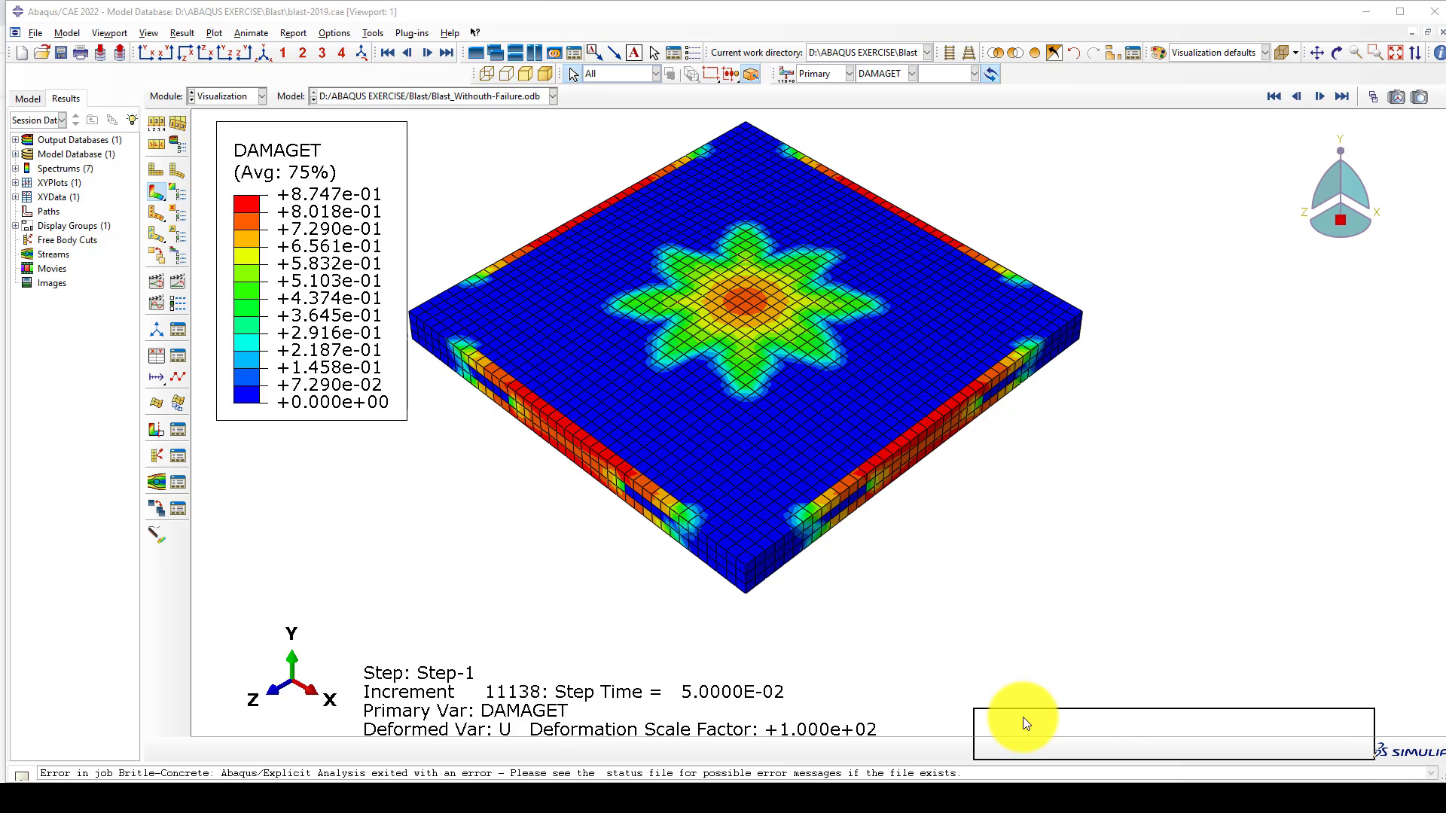
Orbit and zoom the slab view to look at it from other angles
ctrl+alt+drag(771, 495, 765, 290)
click(742, 237)
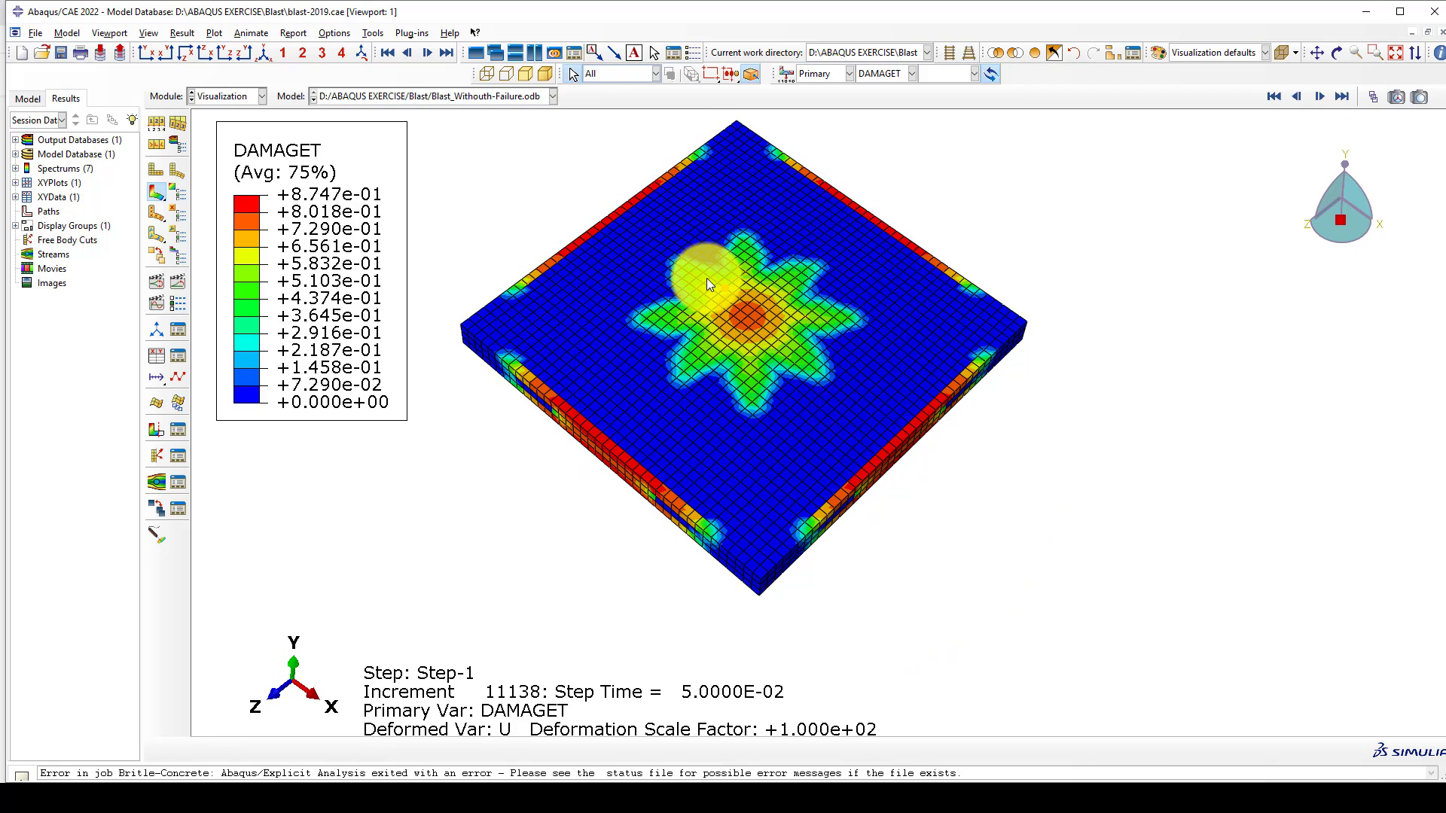
ctrl+alt+drag(707, 279, 709, 309)
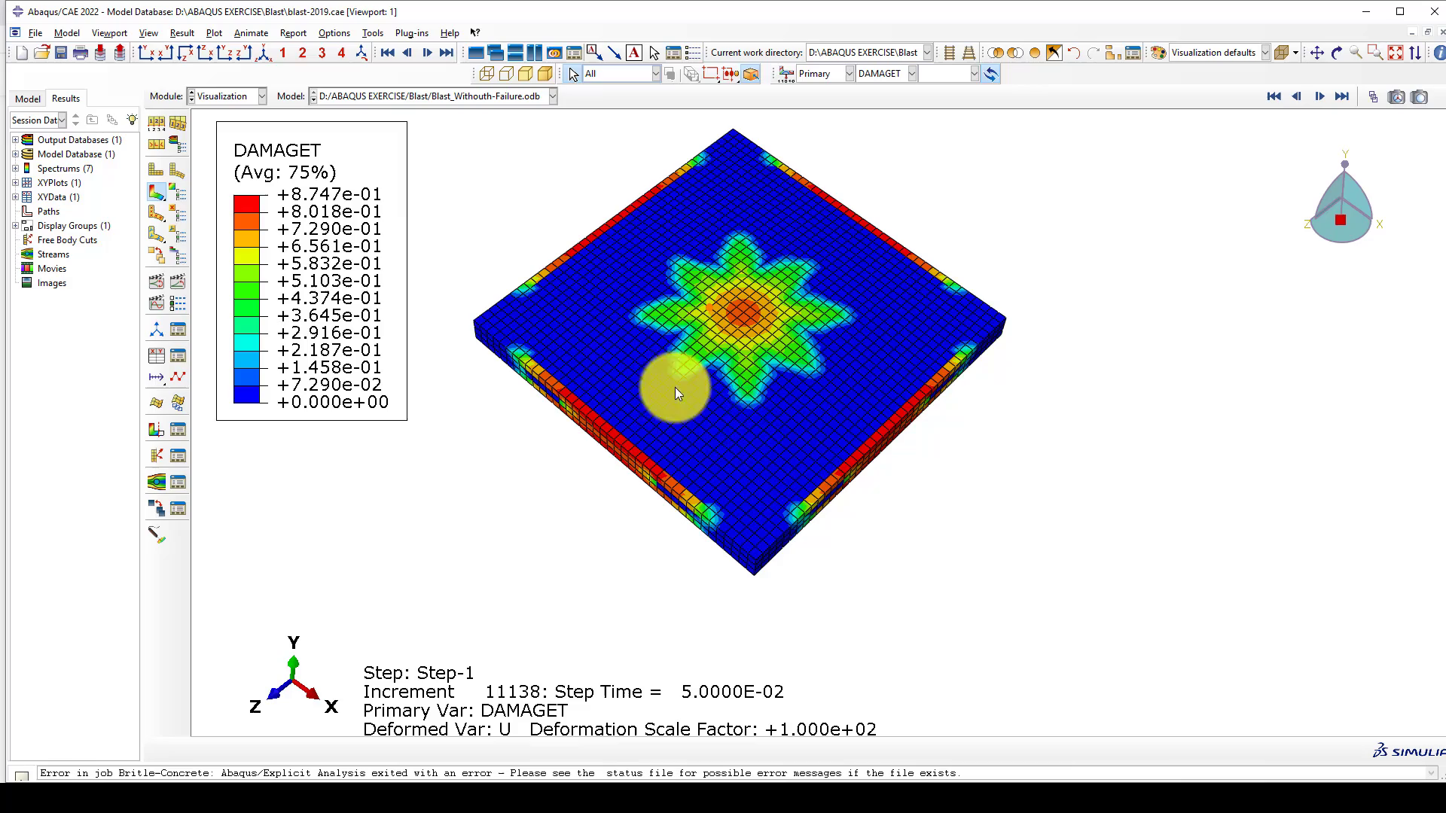
ctrl+alt+drag(675, 387, 766, 374)
scroll(732, 435, up, 1)
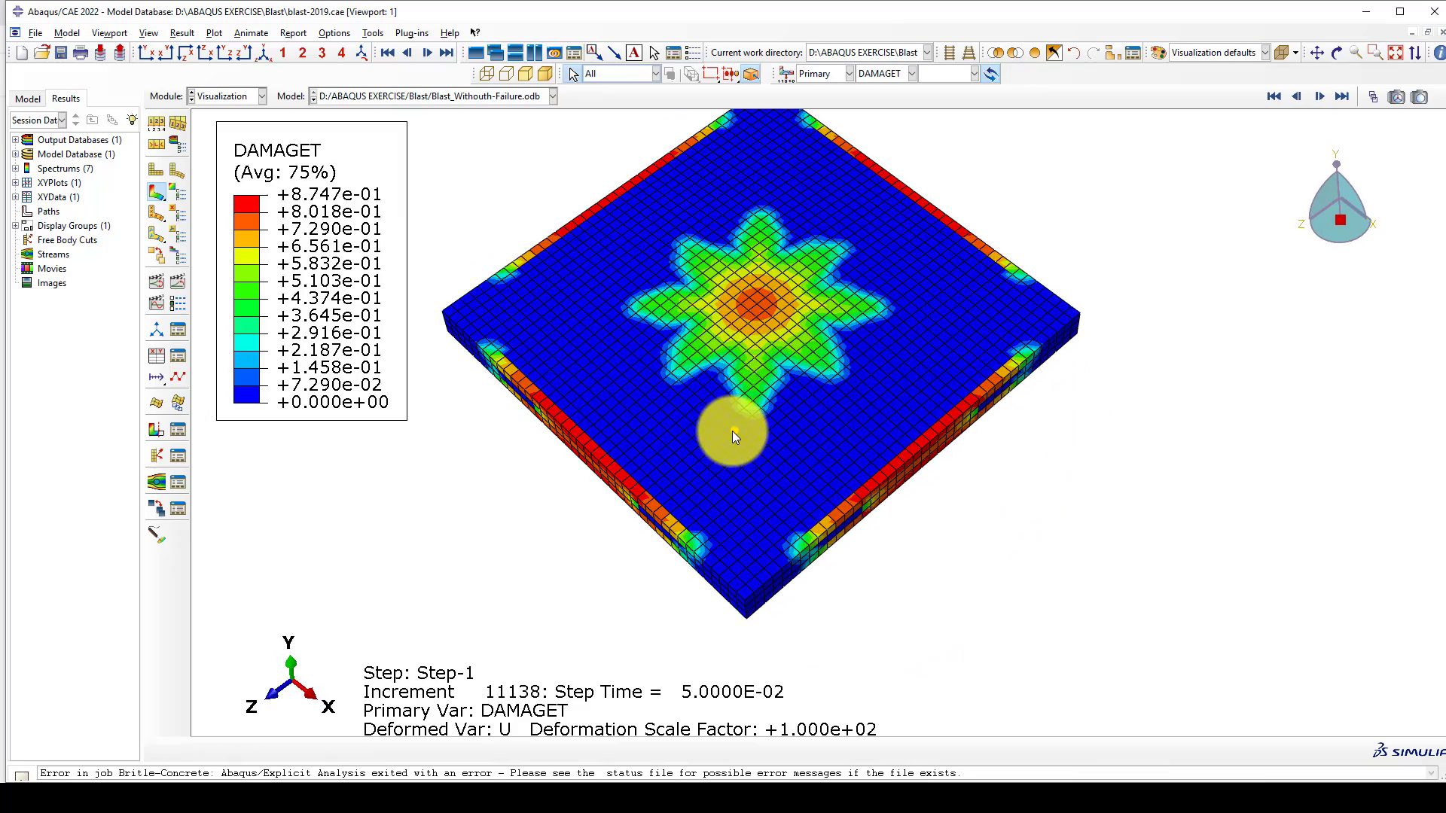
ctrl+alt+drag(667, 348, 750, 385)
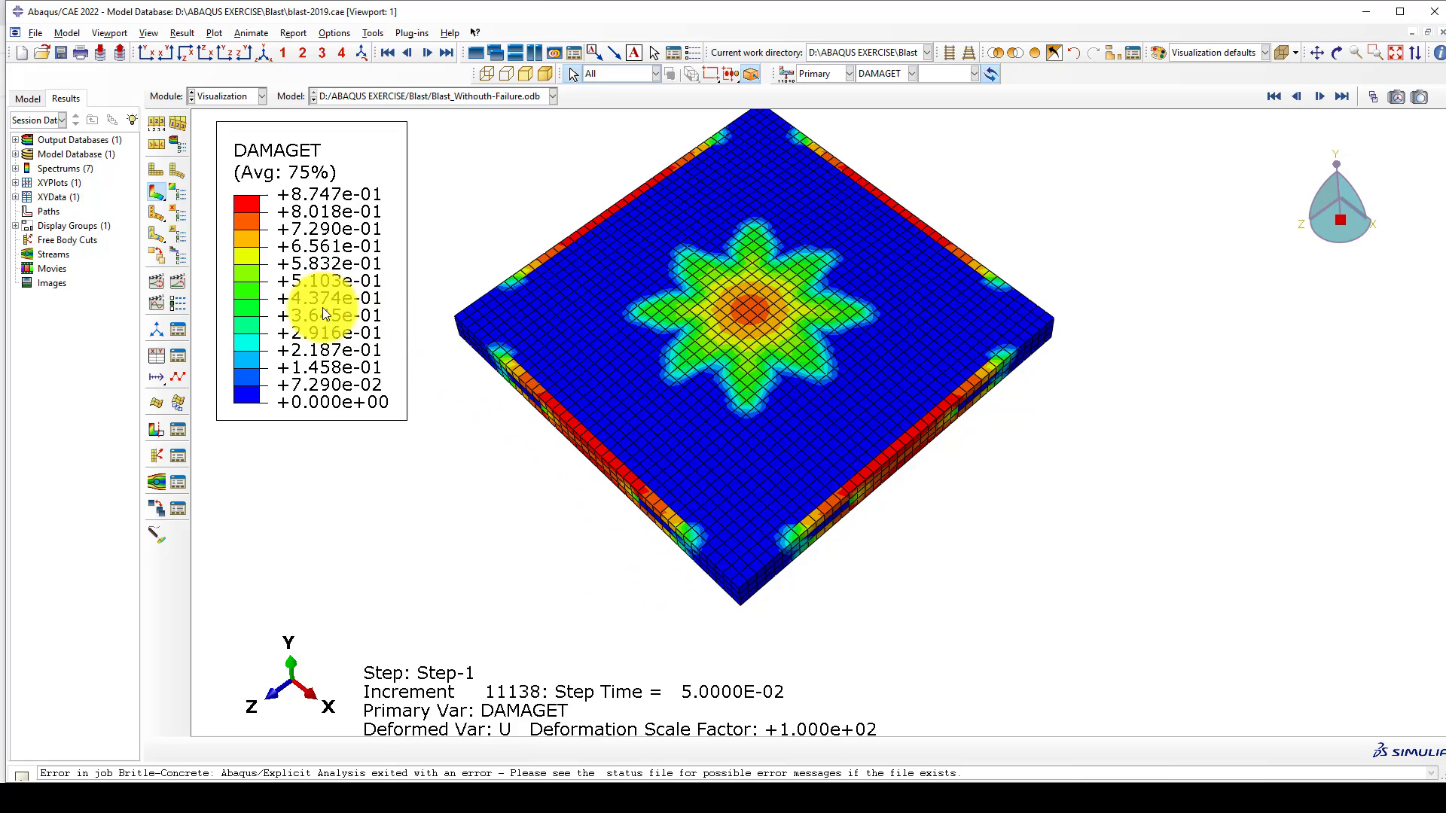
Copy Model-1 into a new model named Model-2 and expand it in the model tree
click(27, 98)
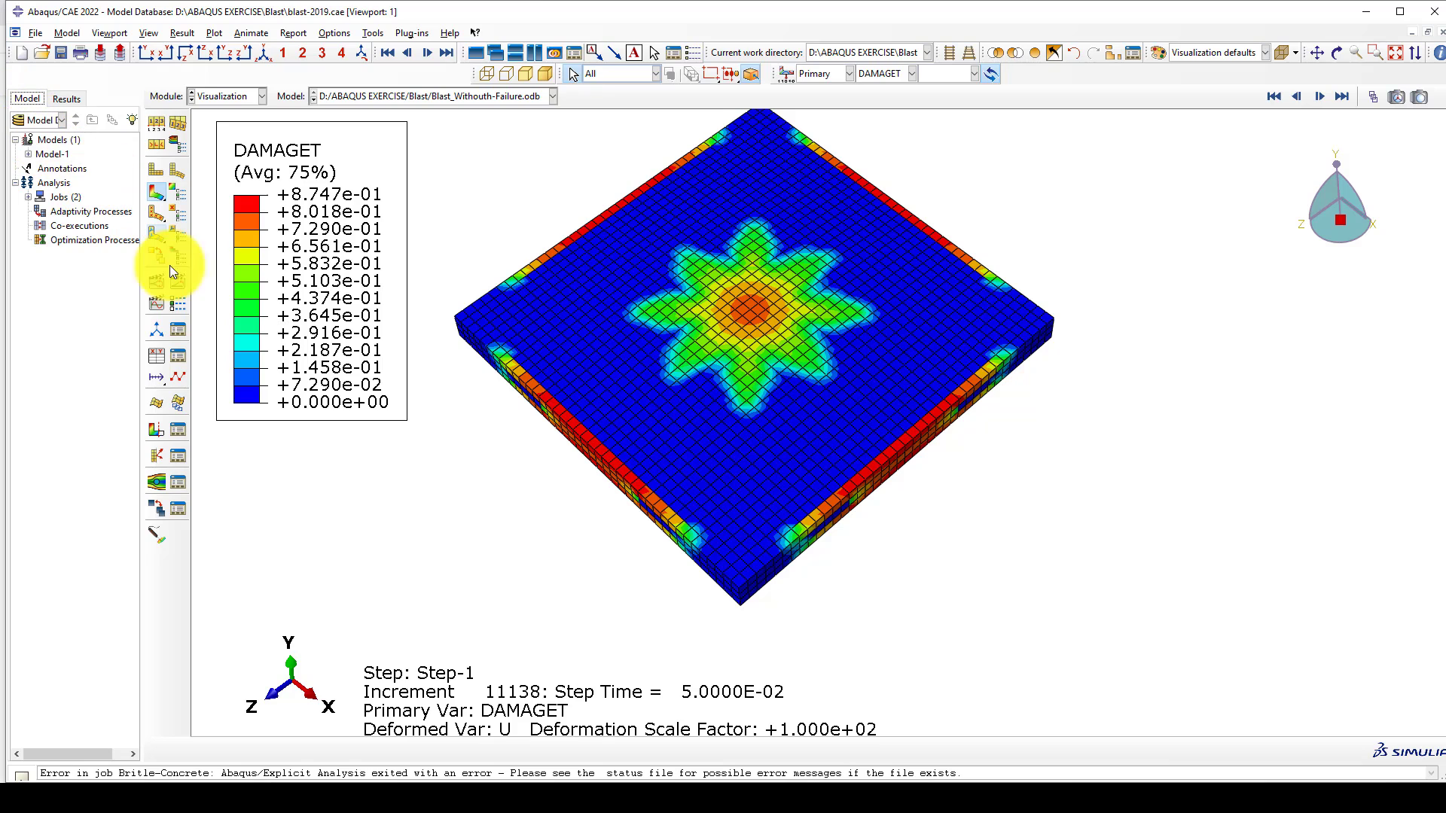
drag(568, 486, 681, 413)
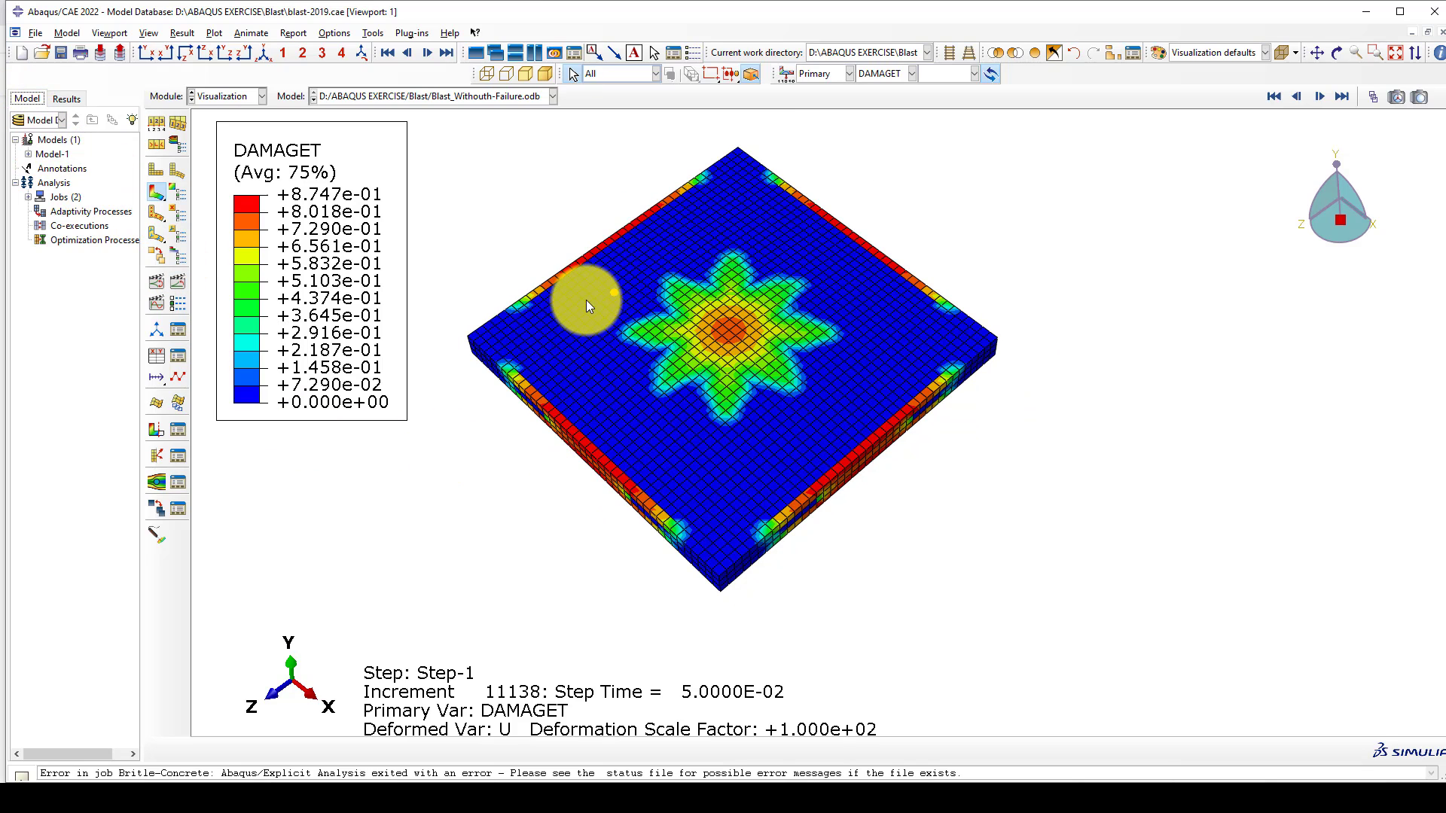
right_click(60, 155)
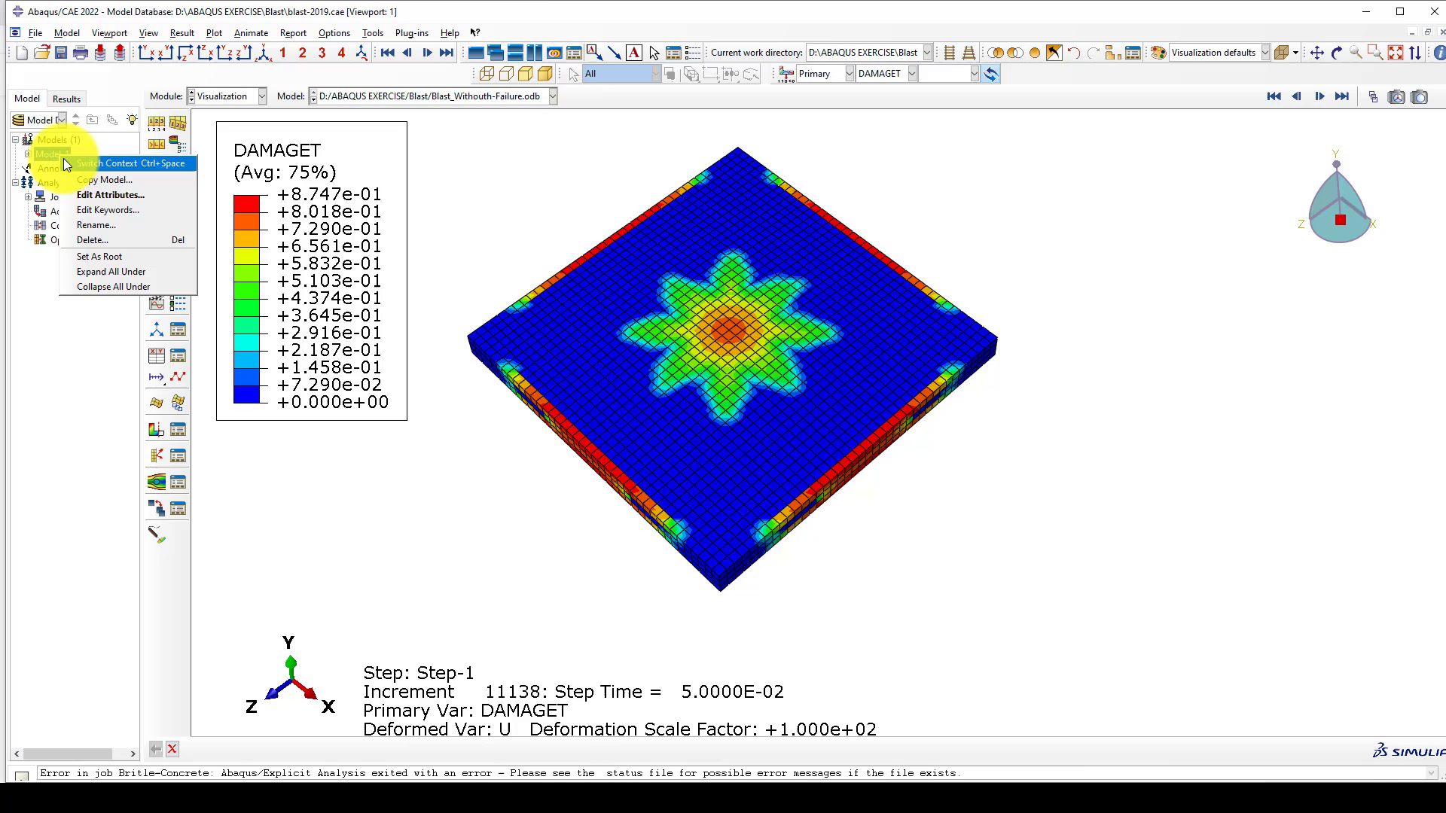
click(95, 179)
drag(80, 240, 54, 240)
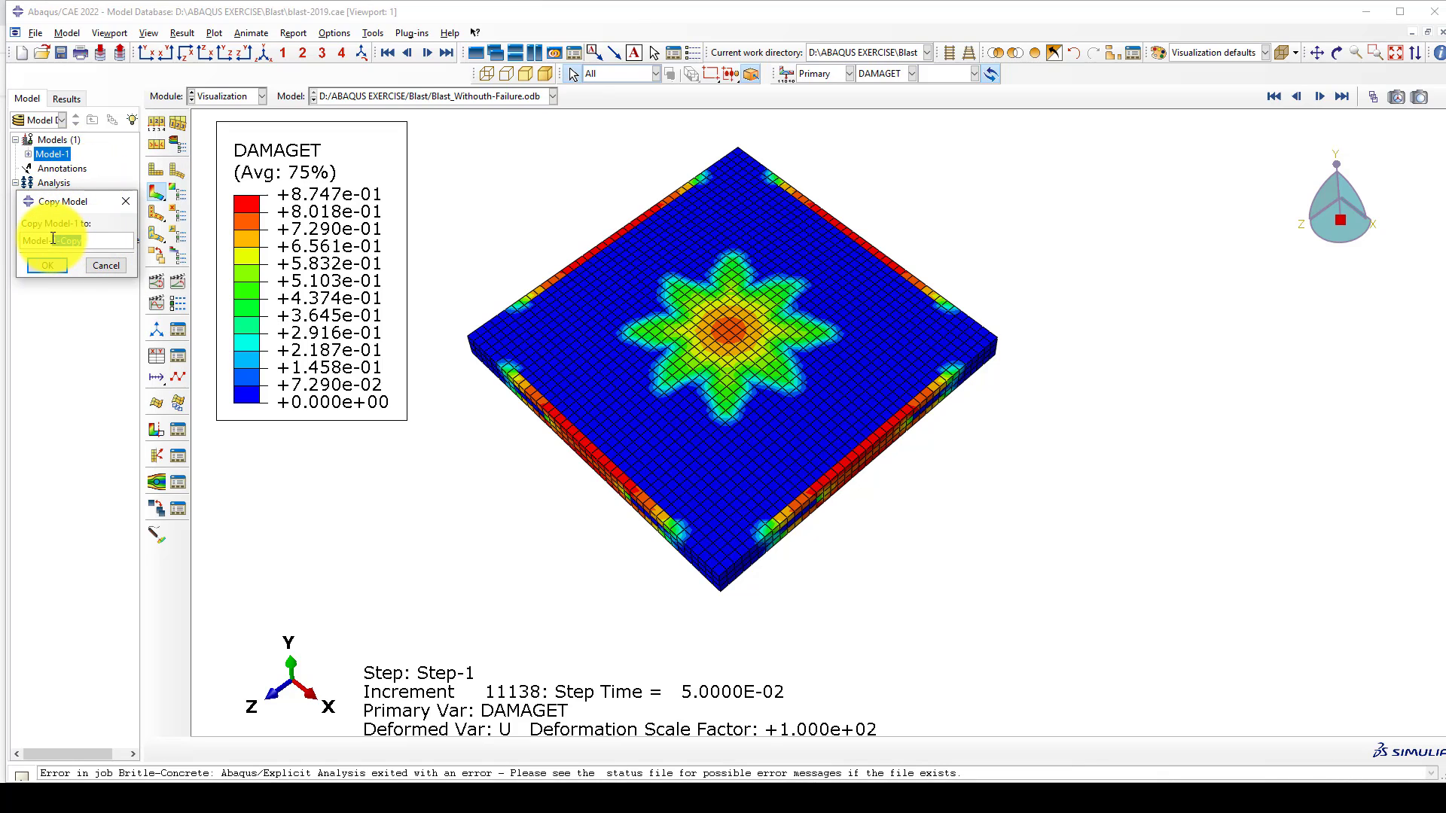
key(BackSpace)
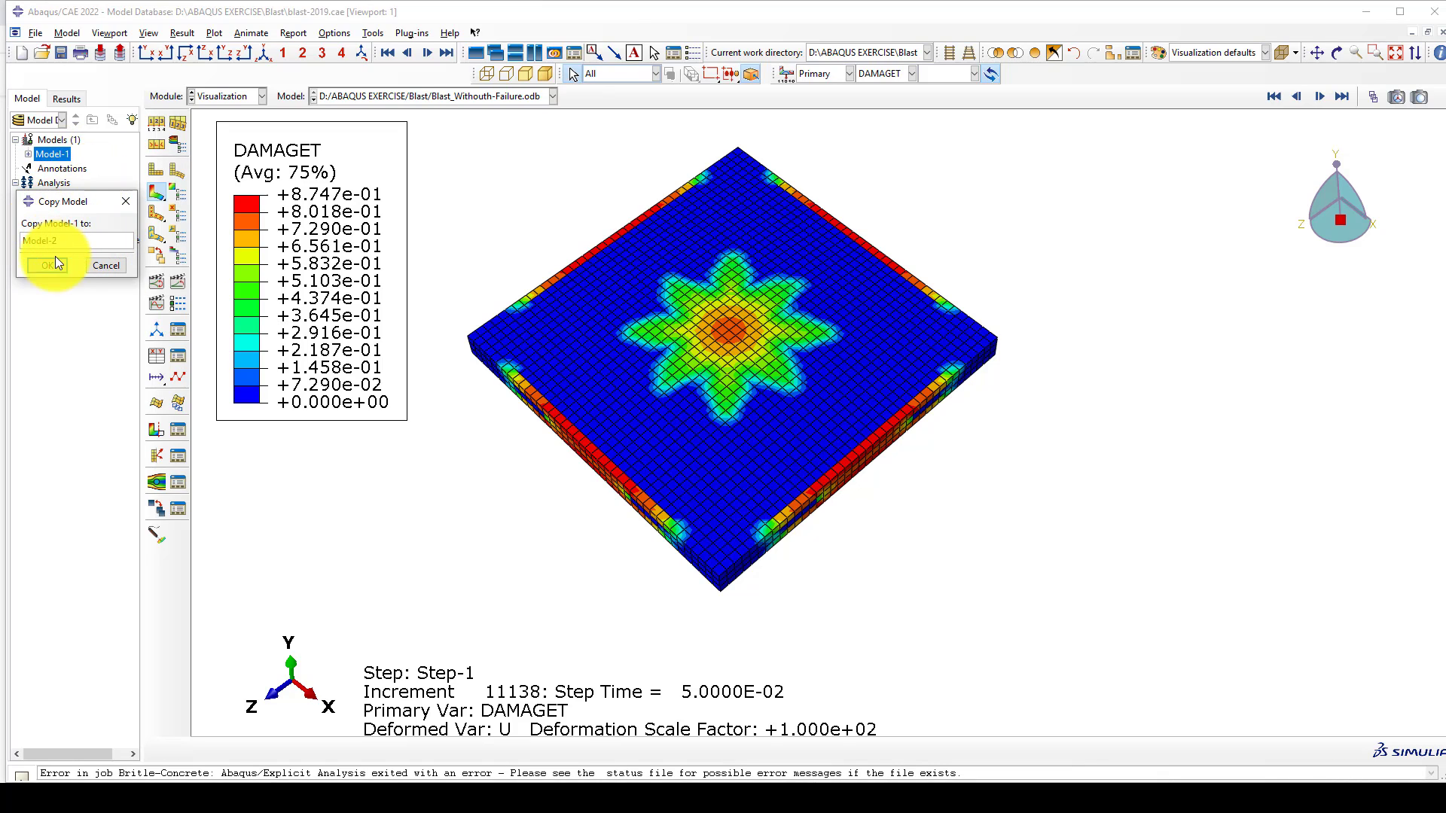
click(27, 168)
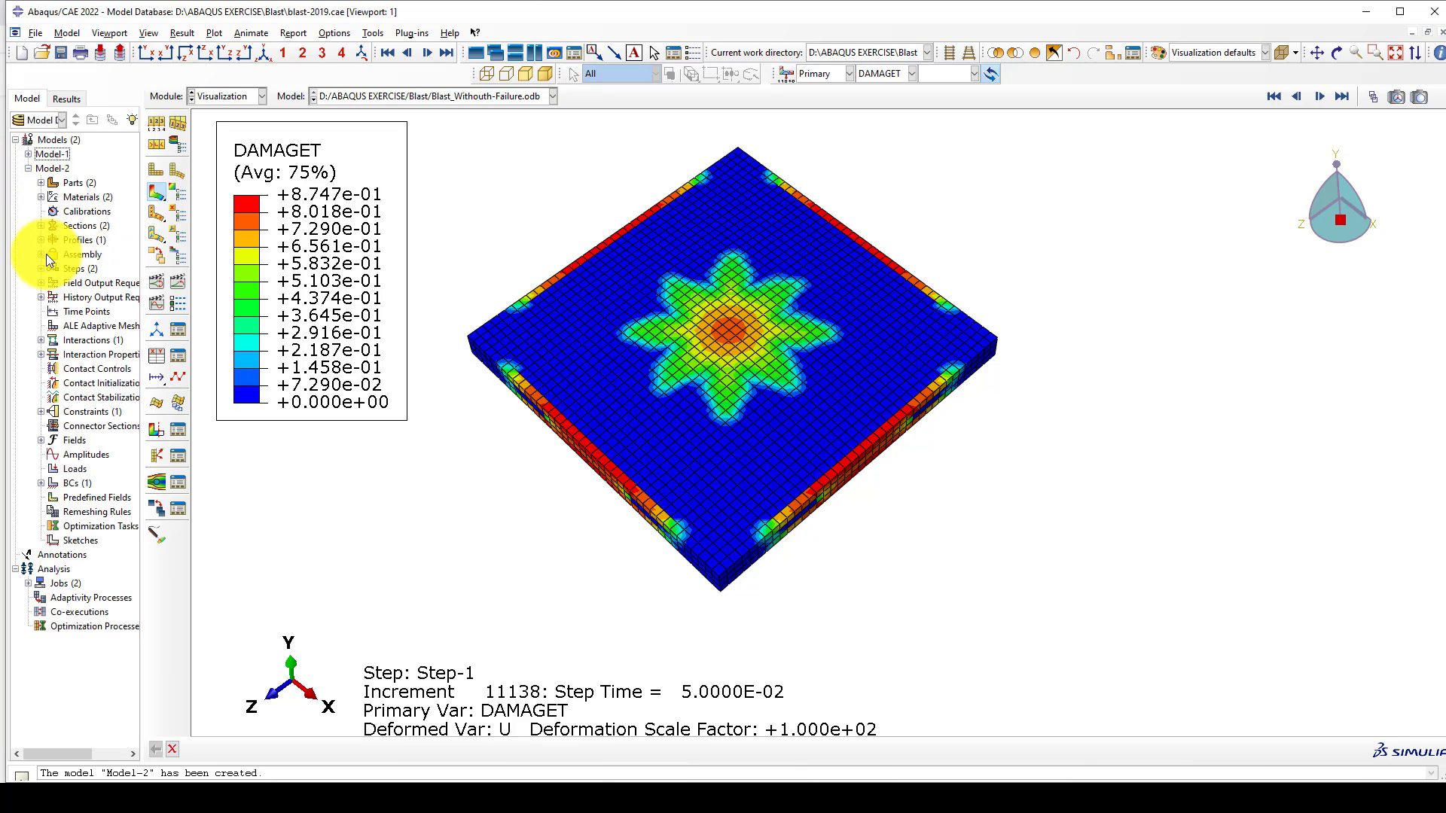
Open Model-2's CDP material and review its Density, Concrete Damaged Plasticity and Tension Damage data
click(42, 198)
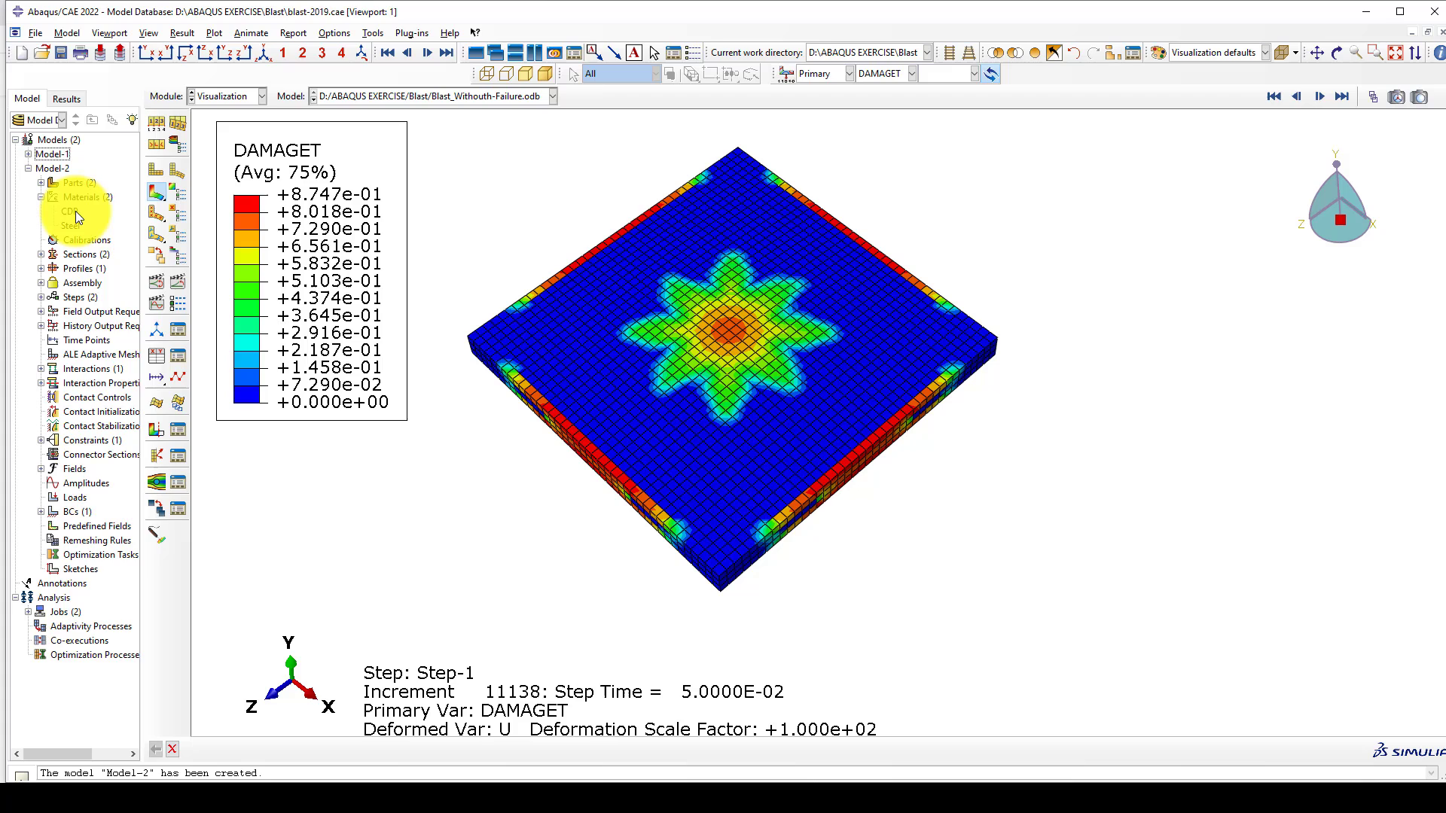
click(75, 211)
double_click(74, 210)
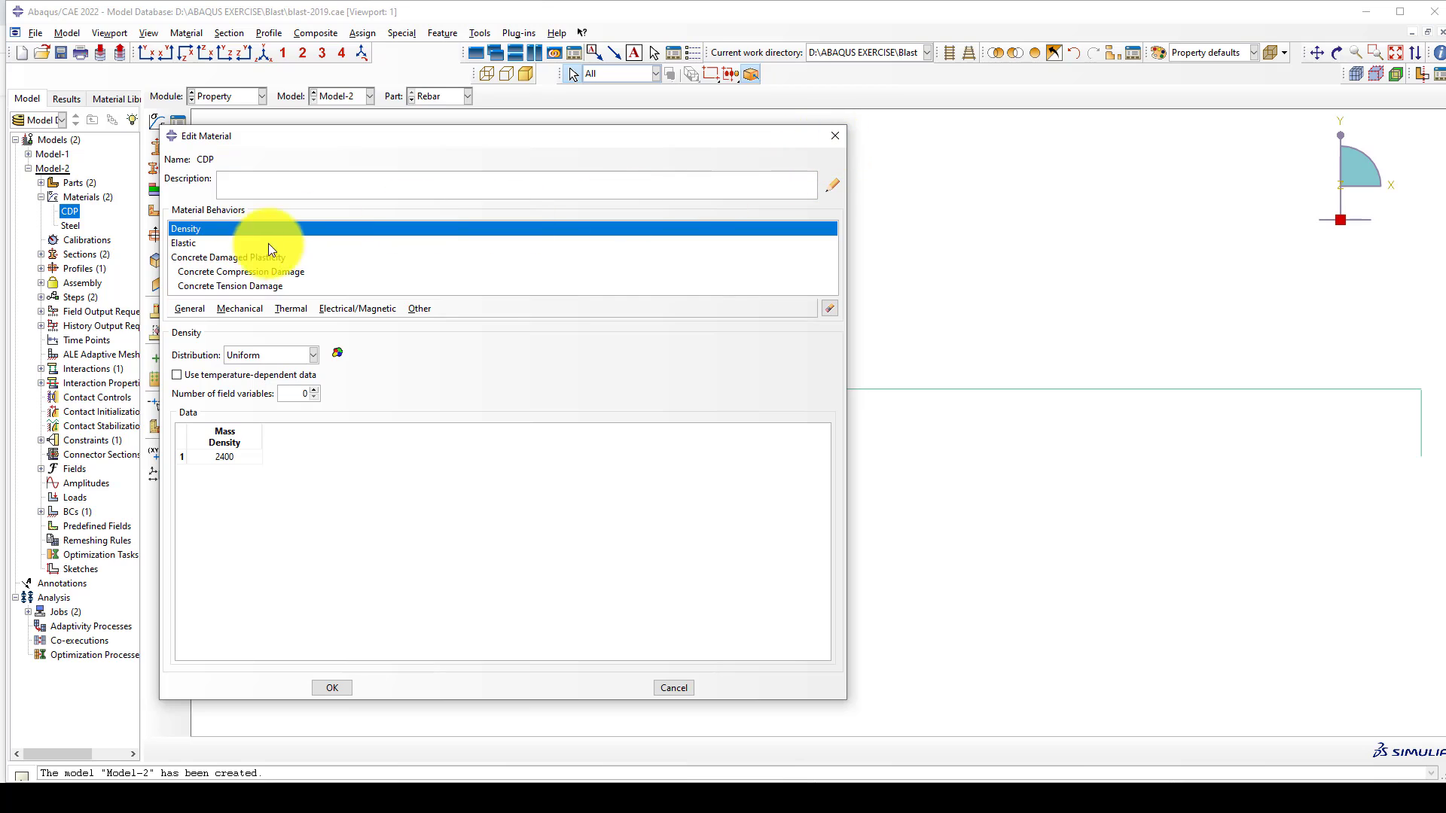
click(230, 257)
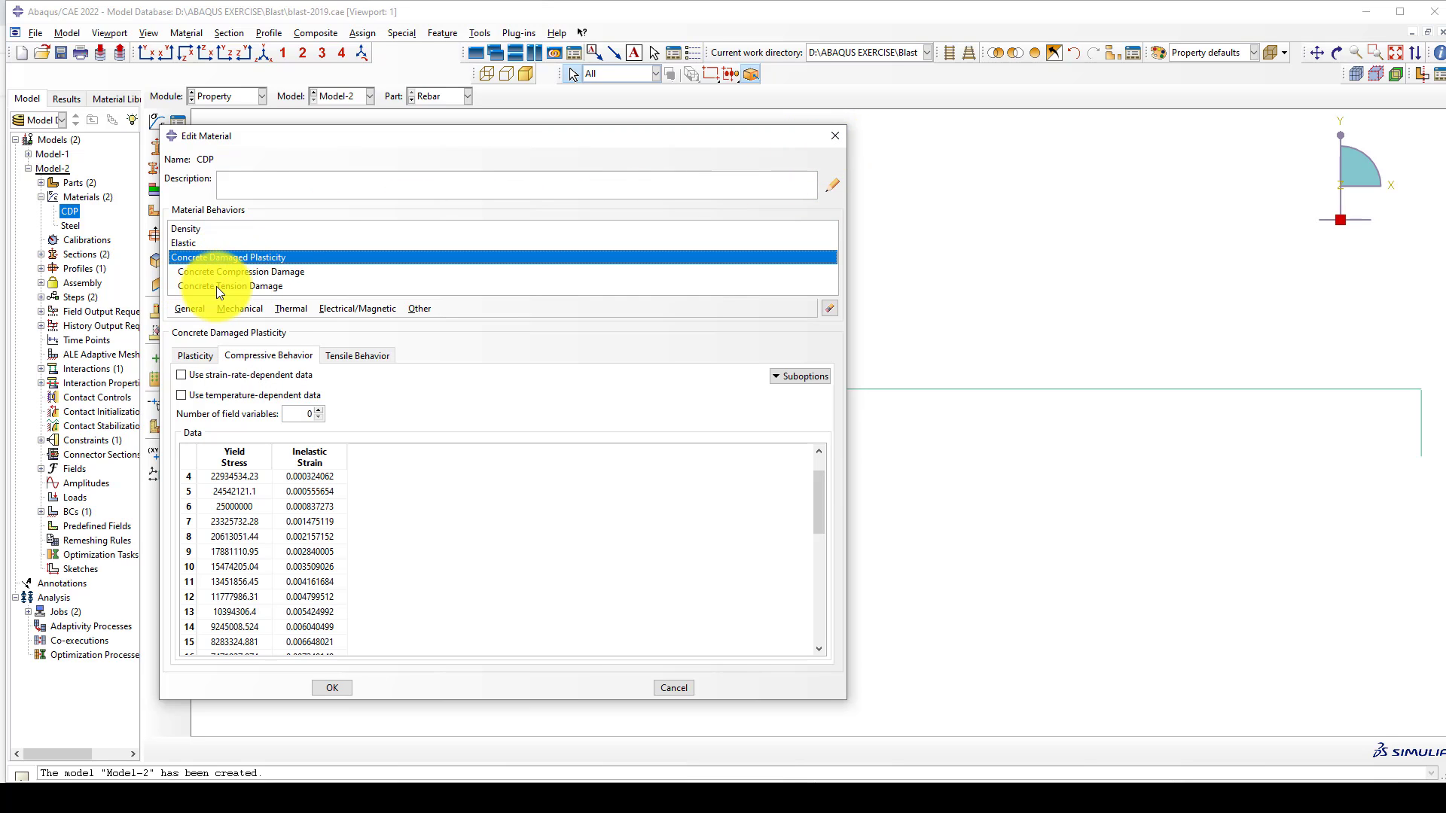
click(332, 287)
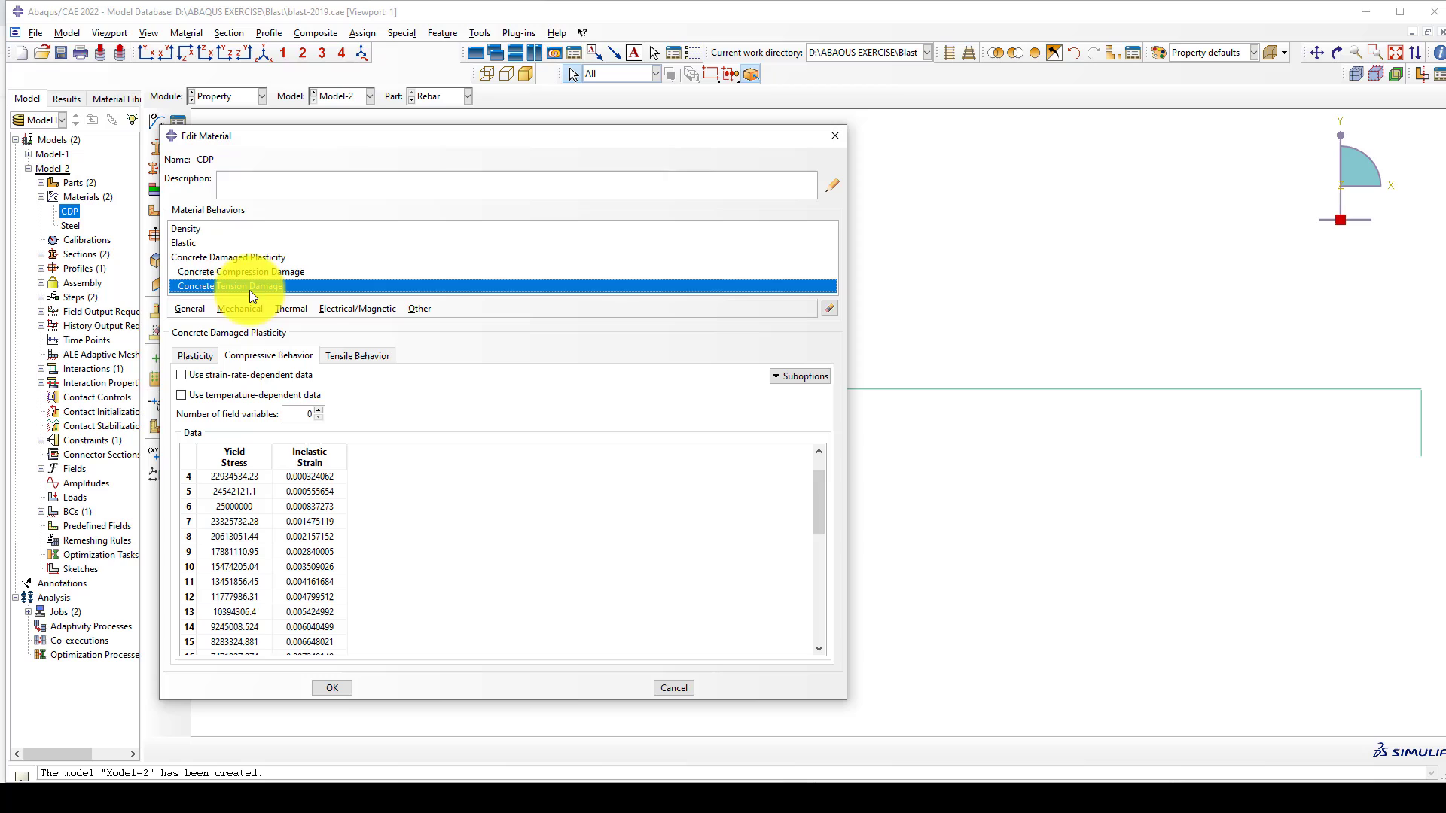
Close the material editor and delete the existing CDP material from Model-2
click(834, 139)
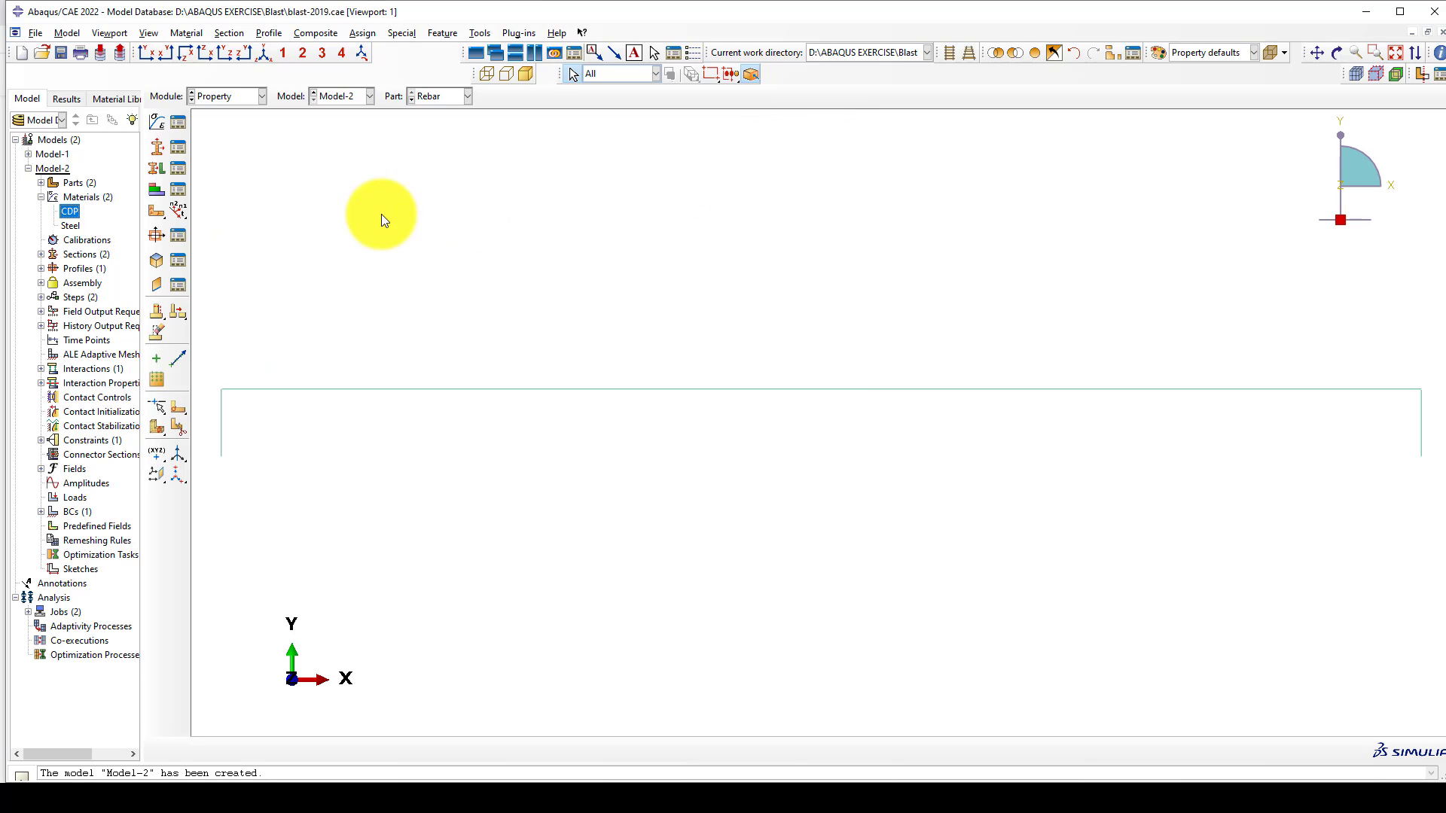
click(179, 124)
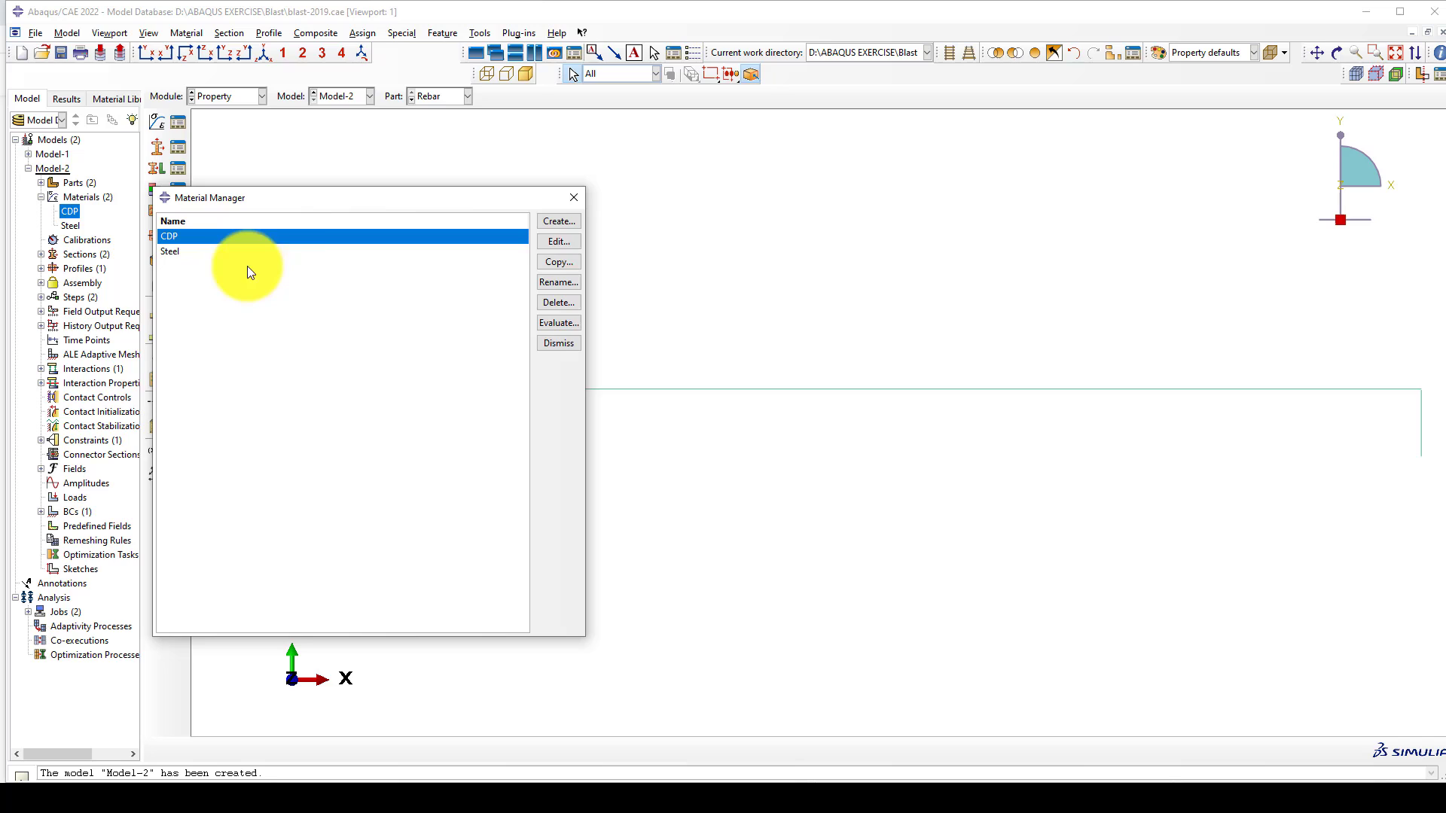
click(558, 302)
click(700, 416)
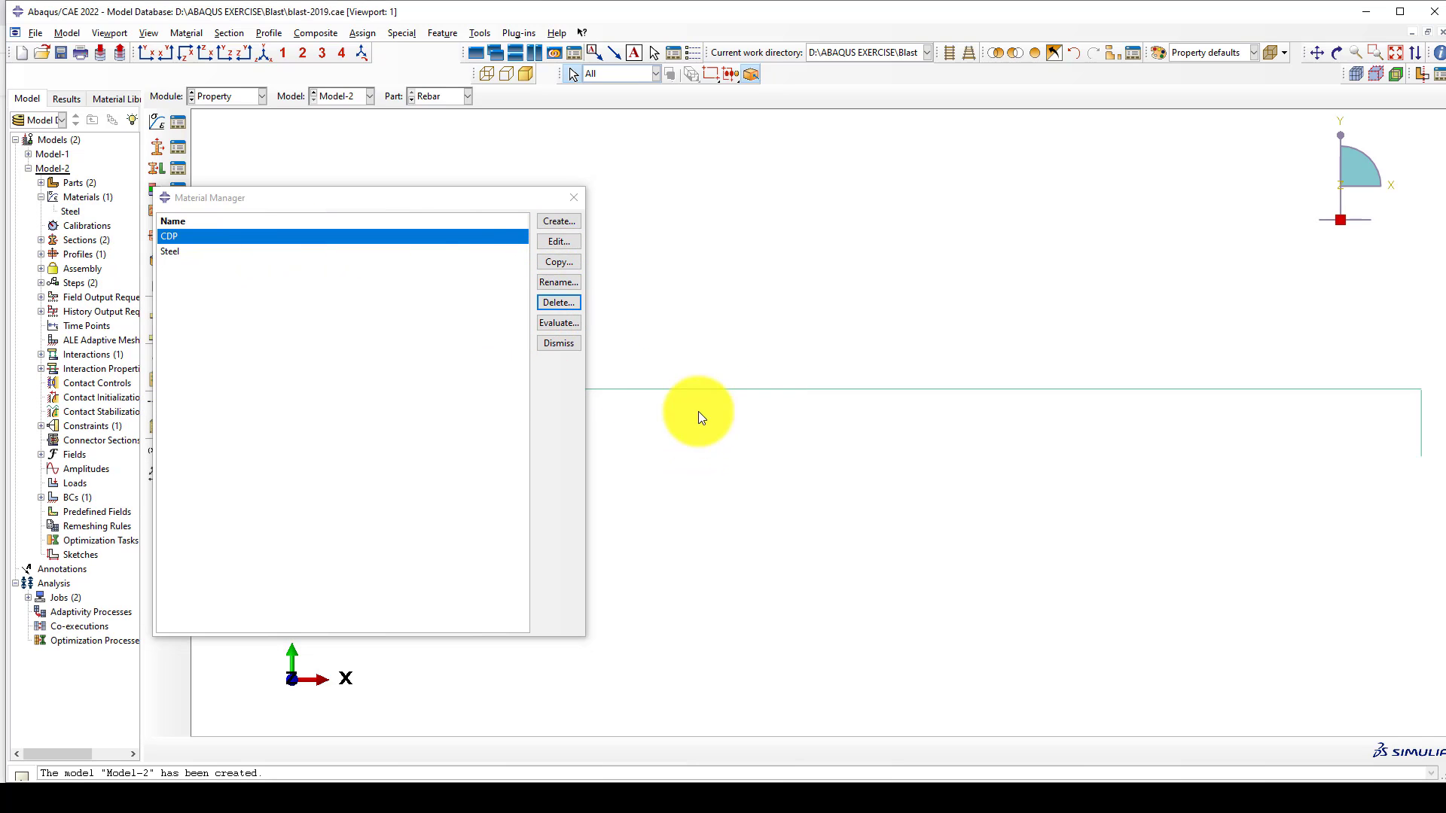
Copy the CDP material from the Concrete_Brittle_m.lib library into Model-2
click(125, 98)
click(132, 121)
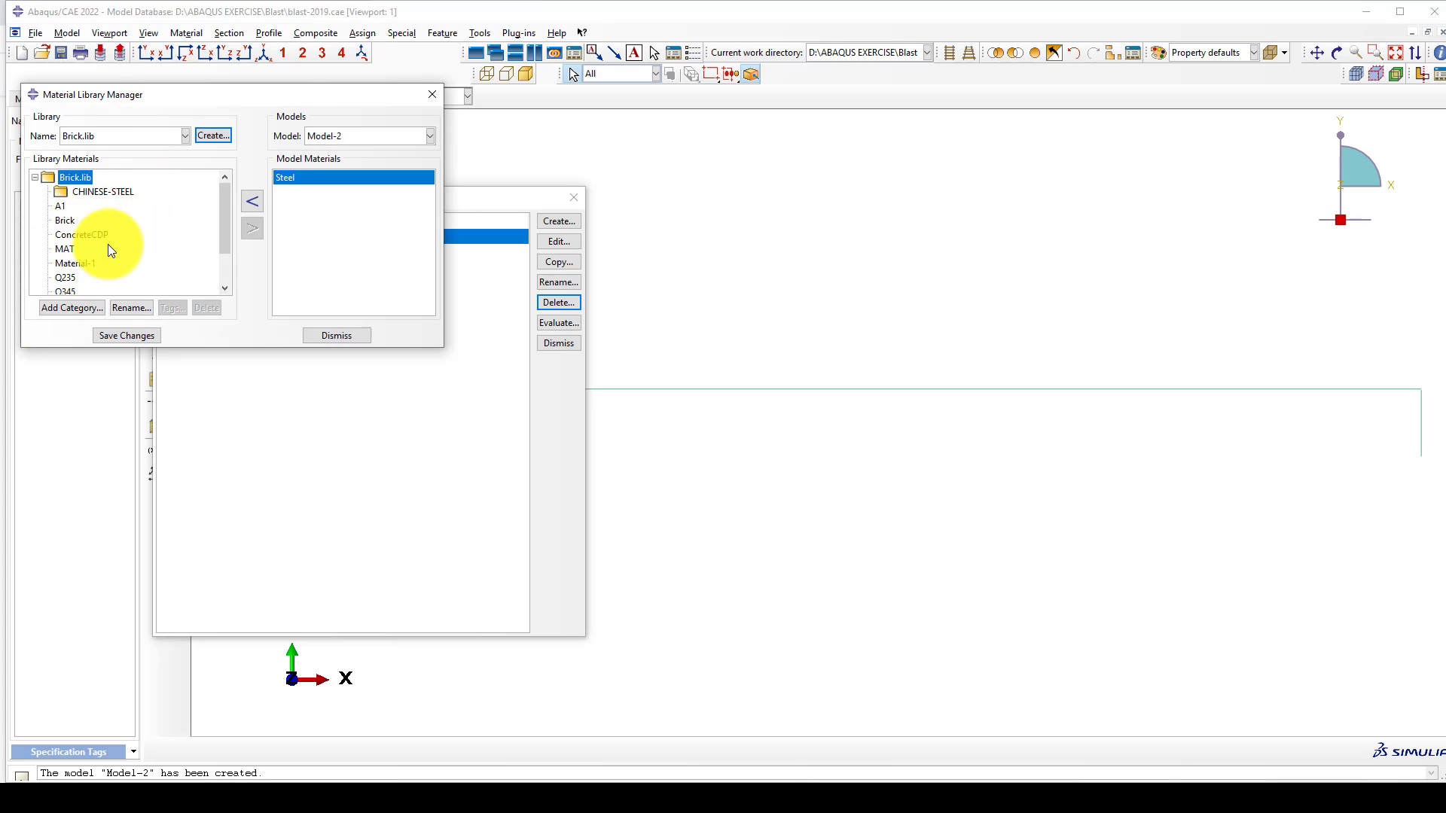
click(123, 136)
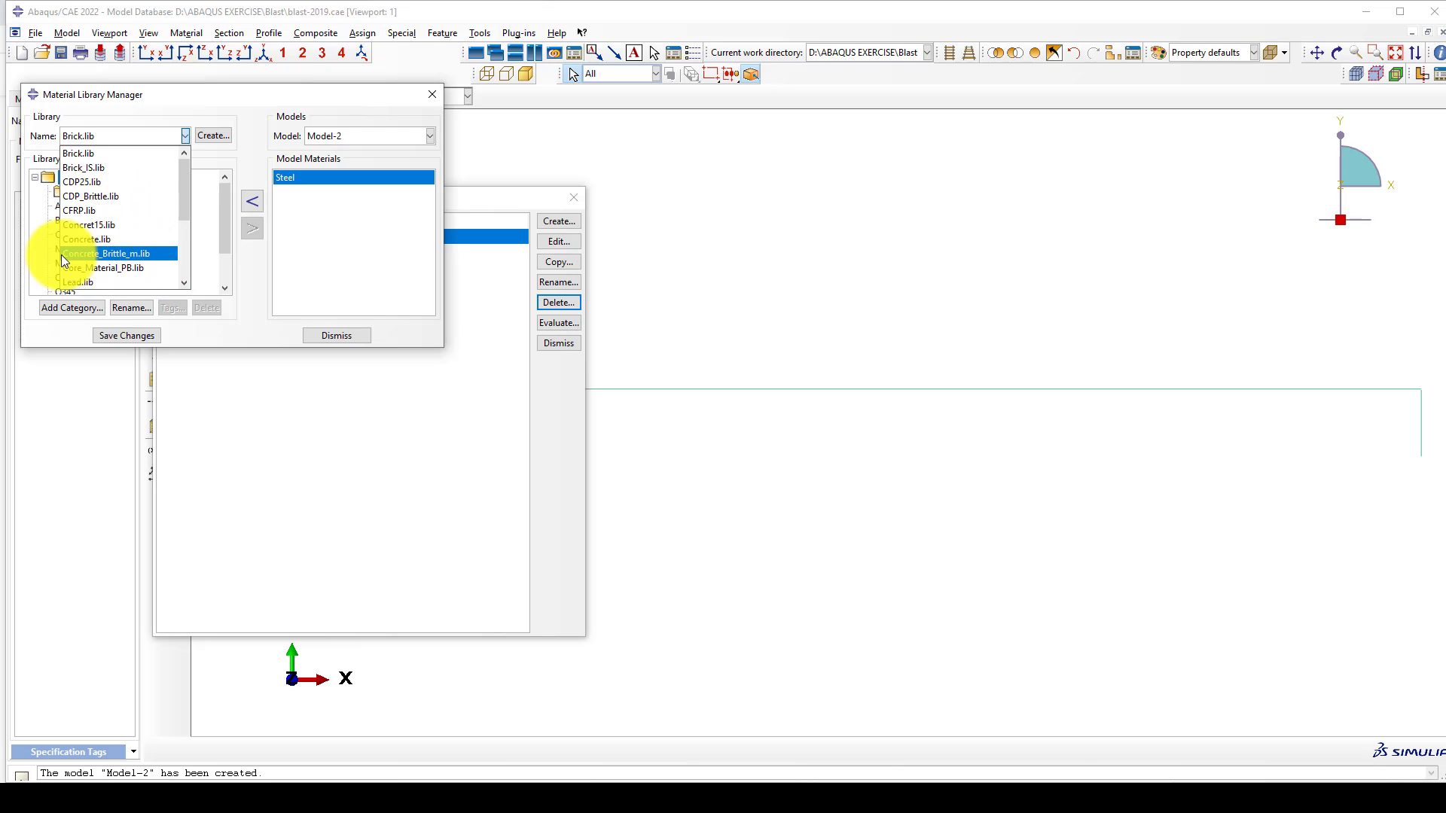
click(99, 256)
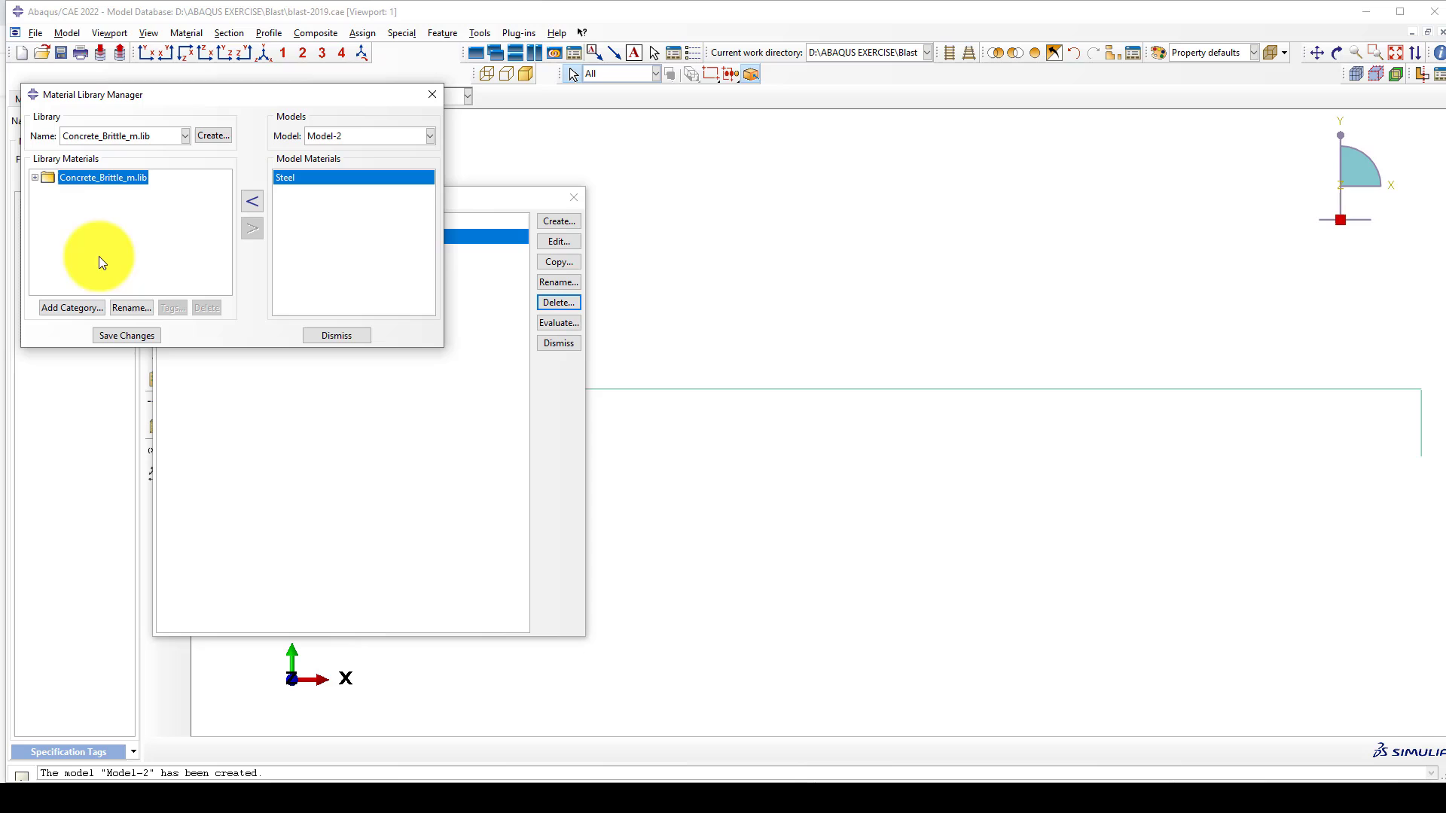
click(34, 177)
click(62, 192)
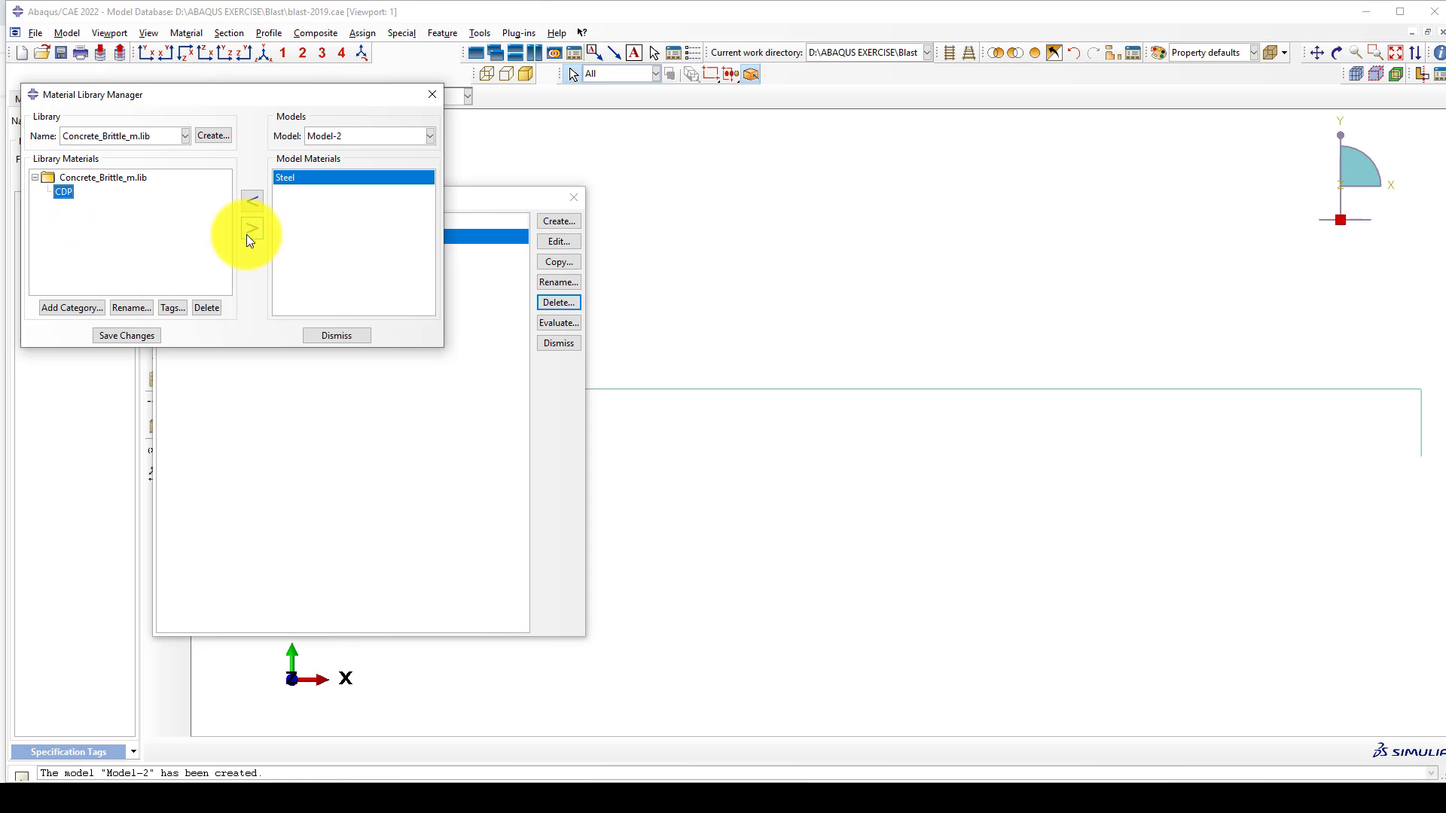
click(252, 228)
Open the imported CDP material and review its Brittle Cracking stress–strain table rows
click(337, 335)
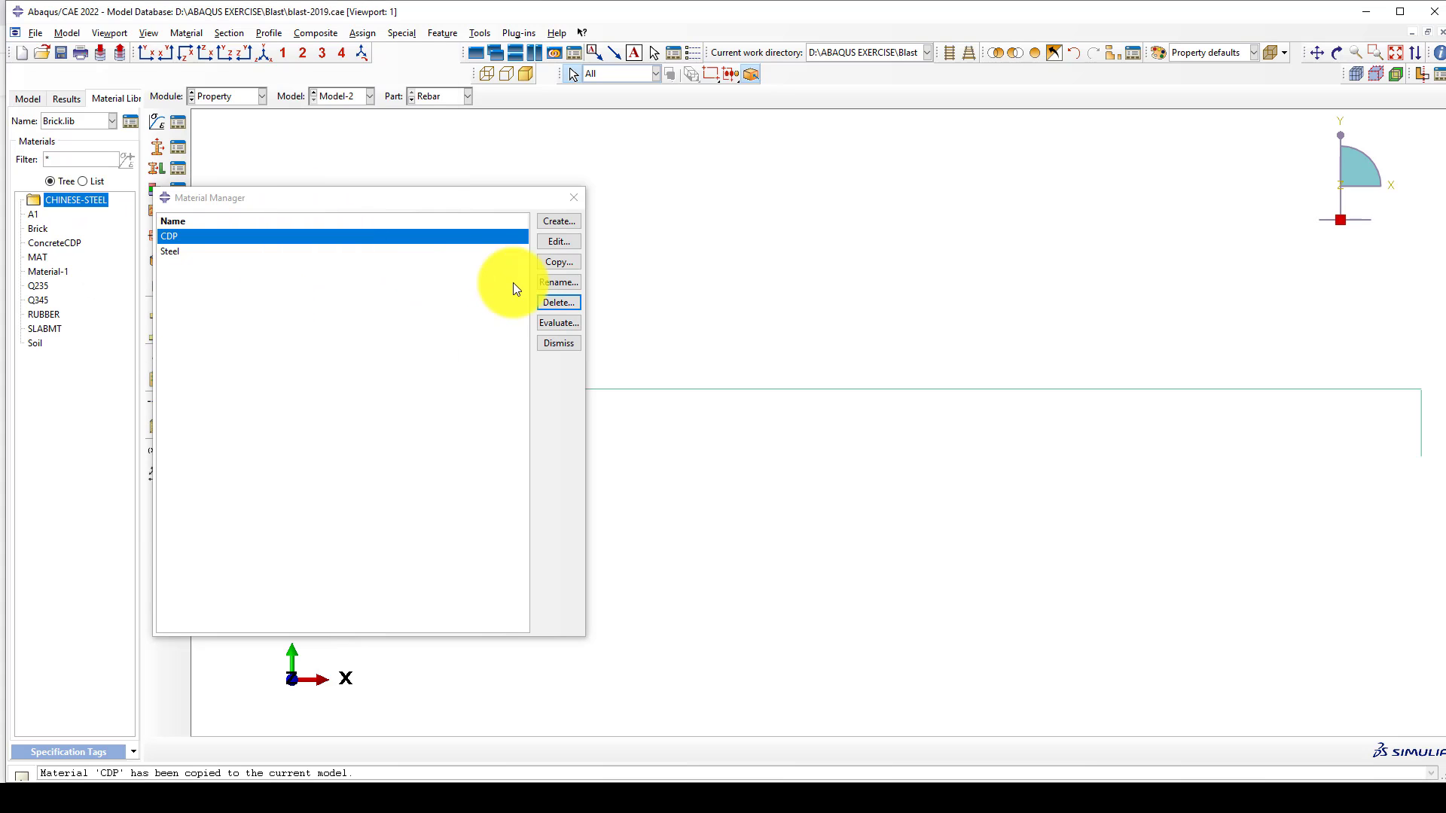
click(557, 241)
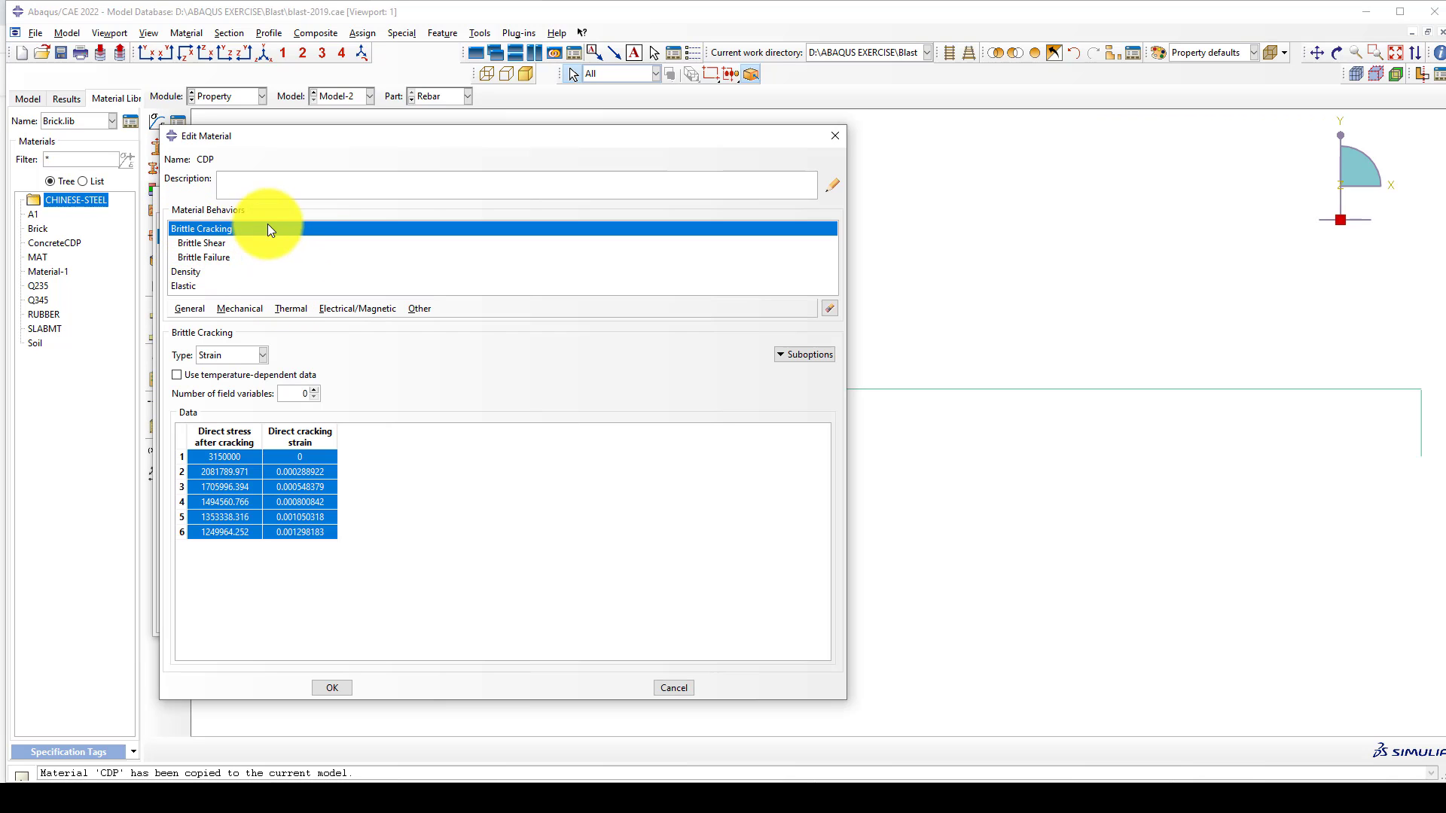
click(240, 309)
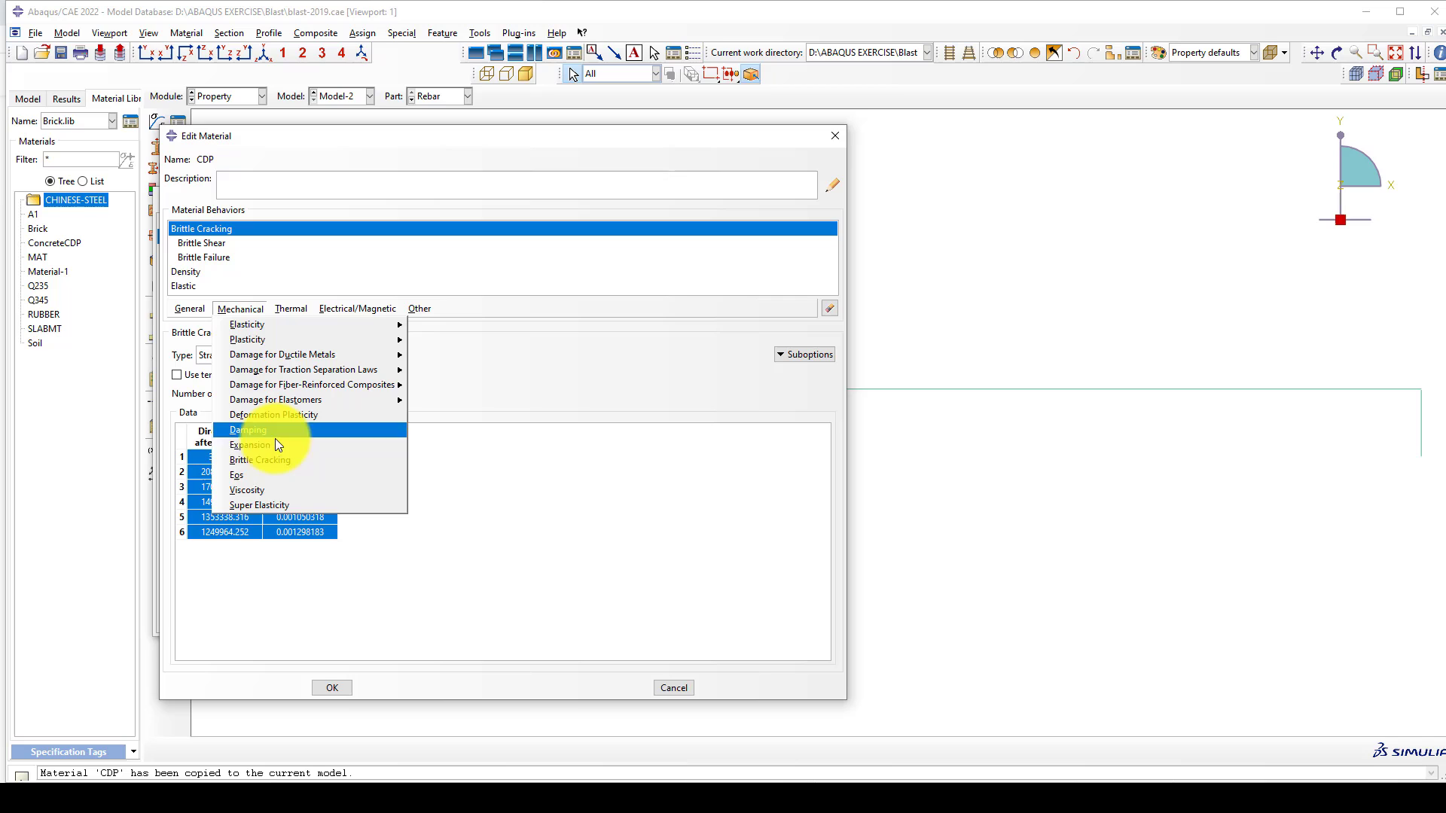
click(355, 462)
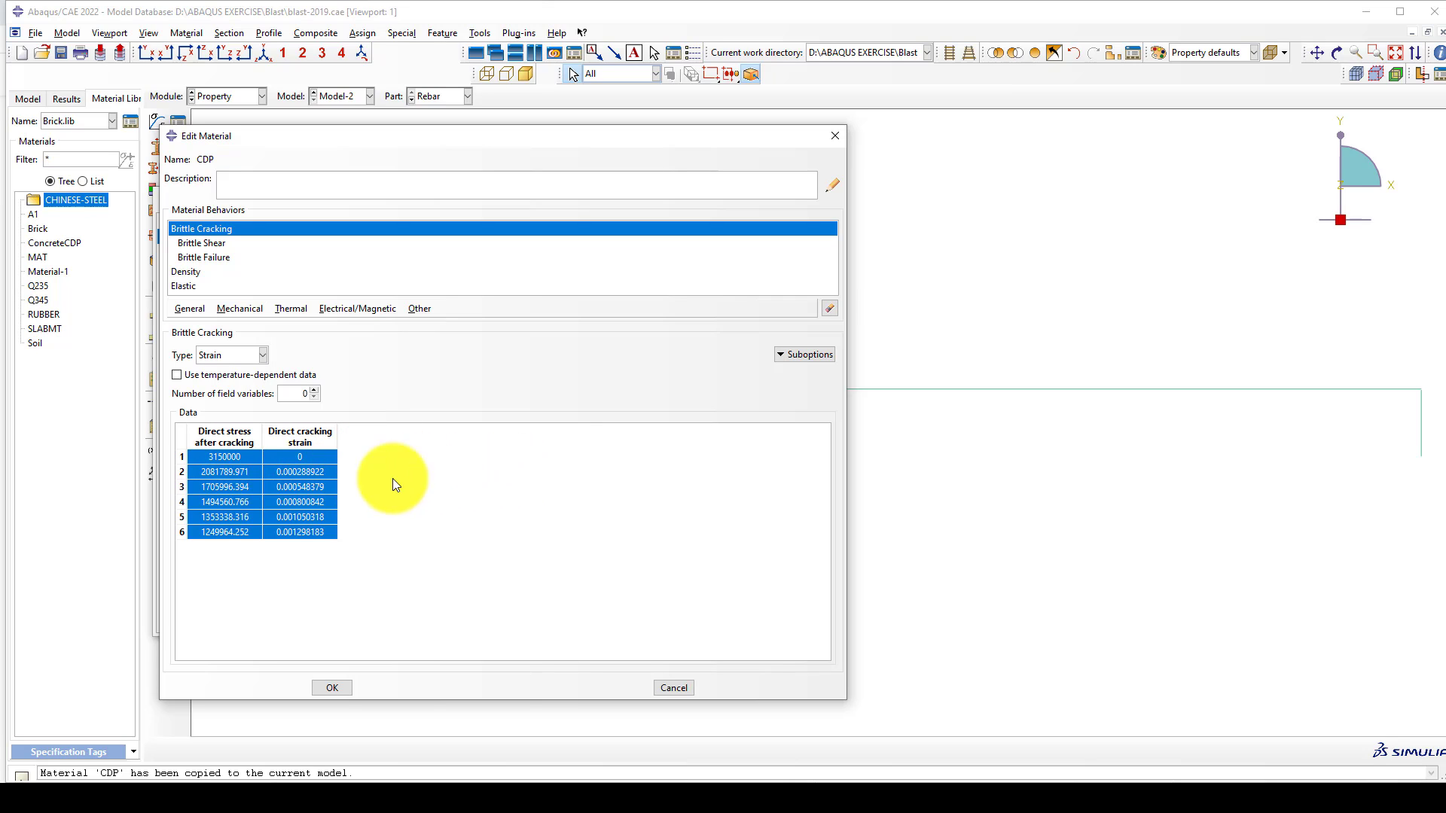
drag(201, 454, 295, 512)
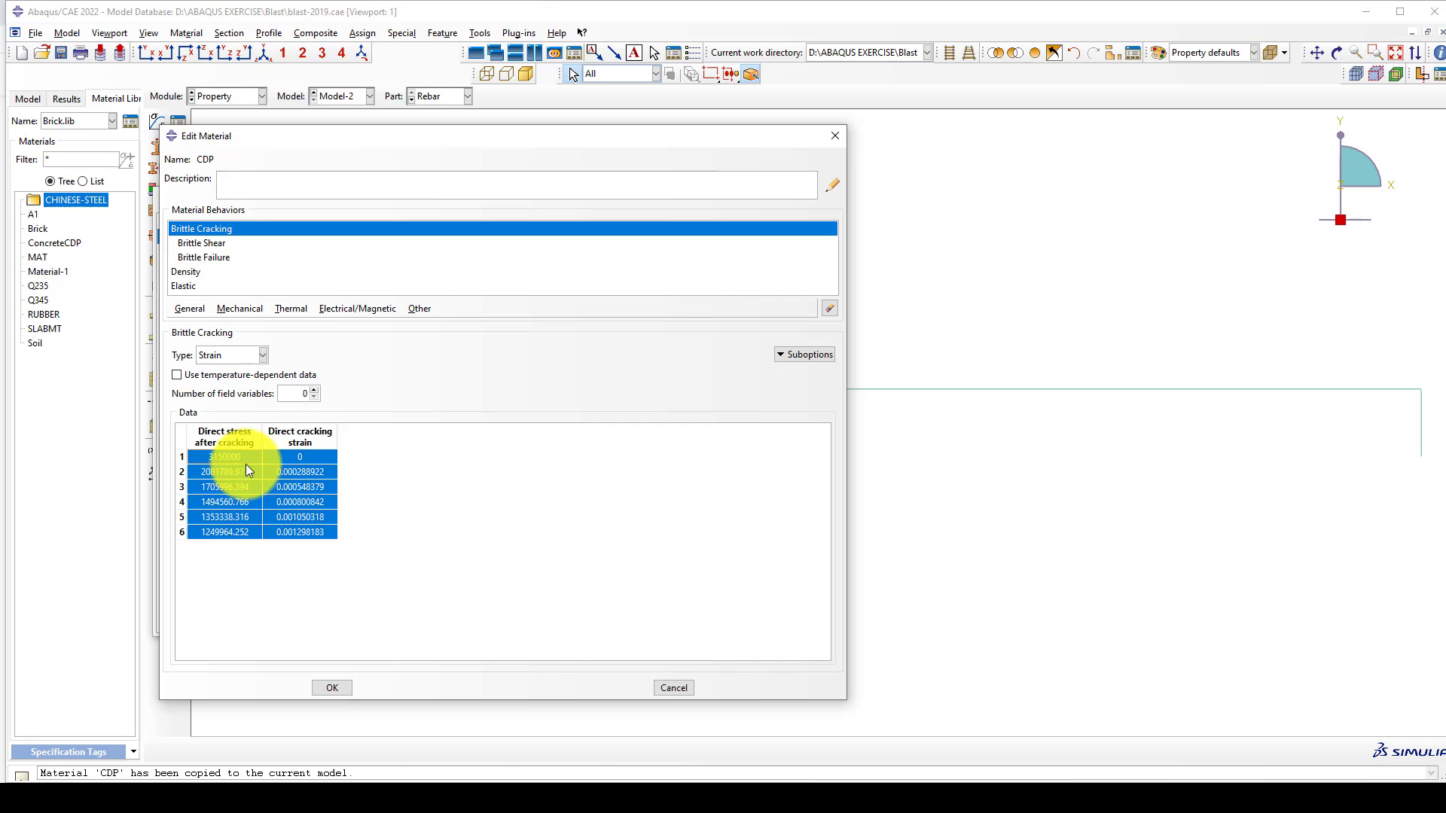
double_click(297, 457)
Set CDP's brittle shear retention factor to 1 at zero strain and 0 at 0.001298183
click(203, 245)
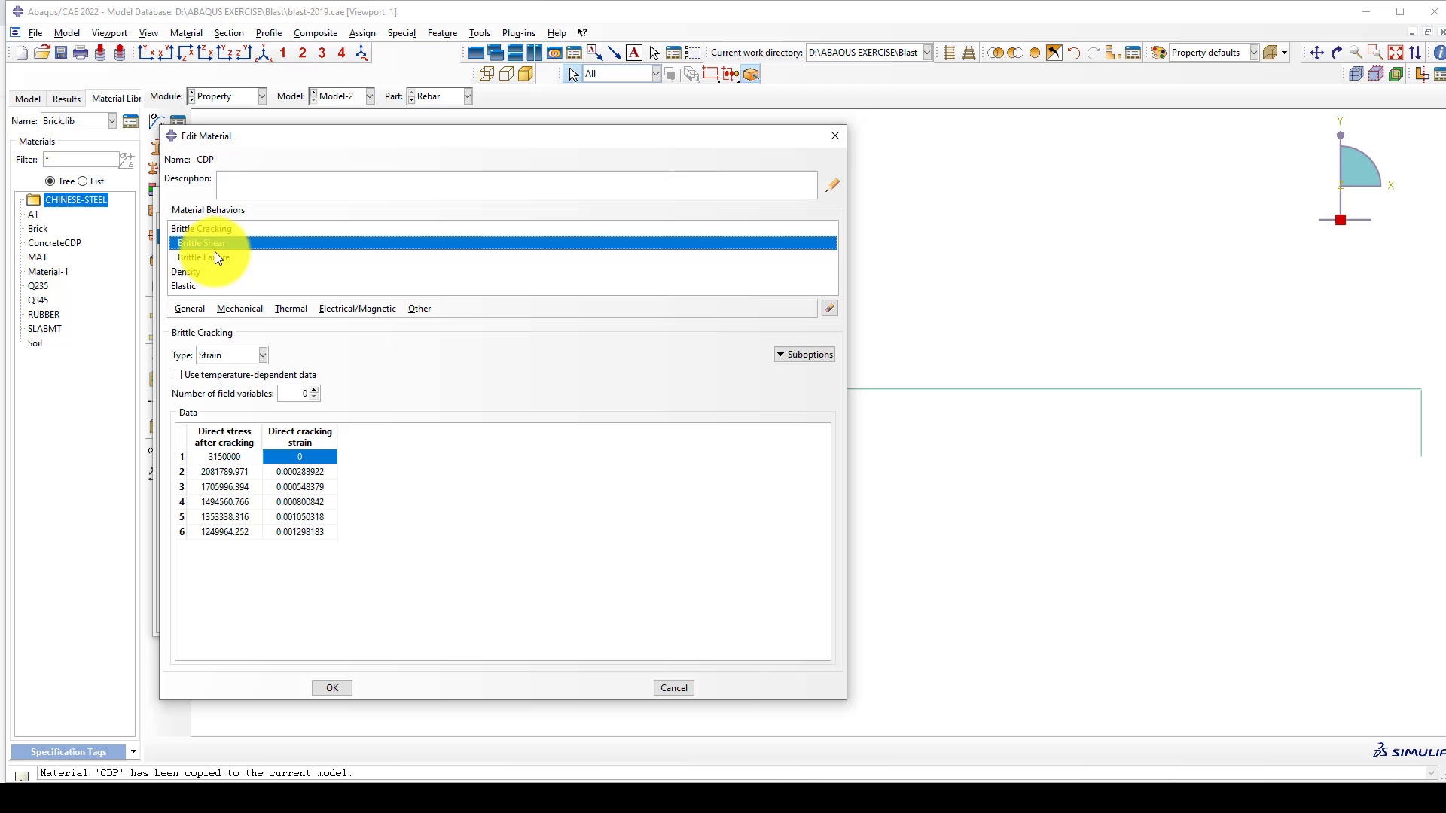
click(795, 355)
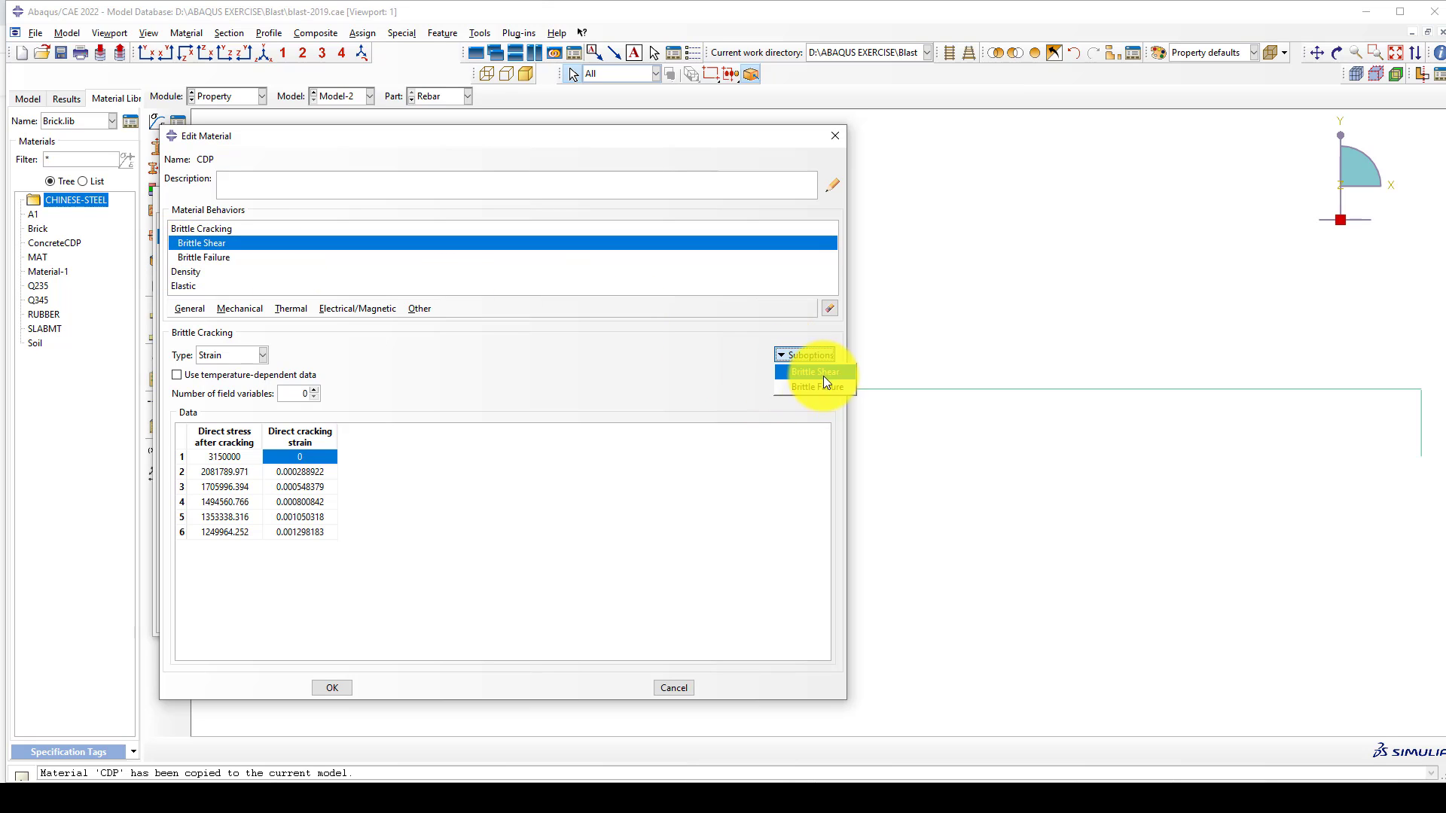
click(824, 373)
text(1	0 0	0.001298183)
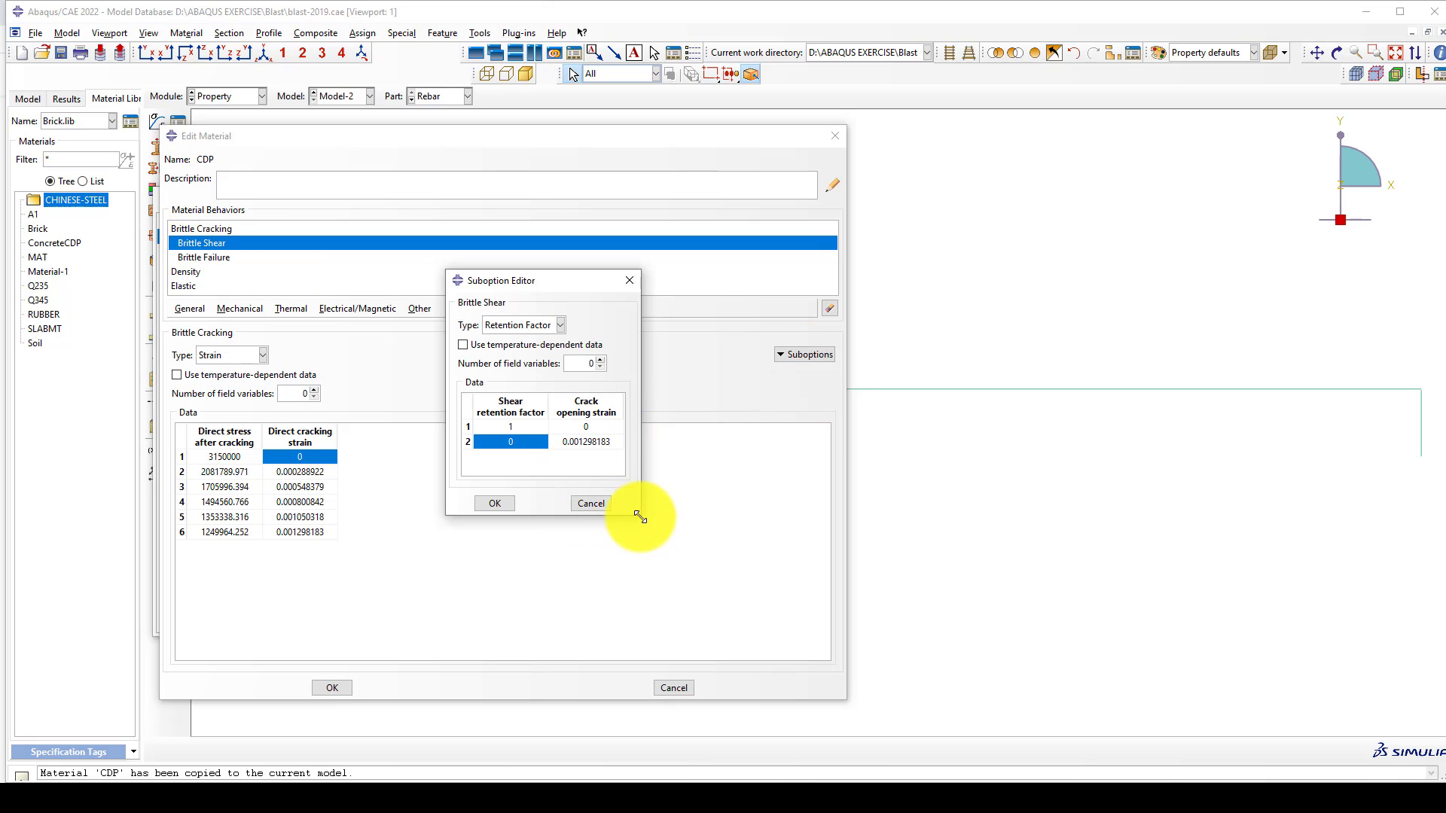
drag(639, 517, 724, 577)
double_click(507, 426)
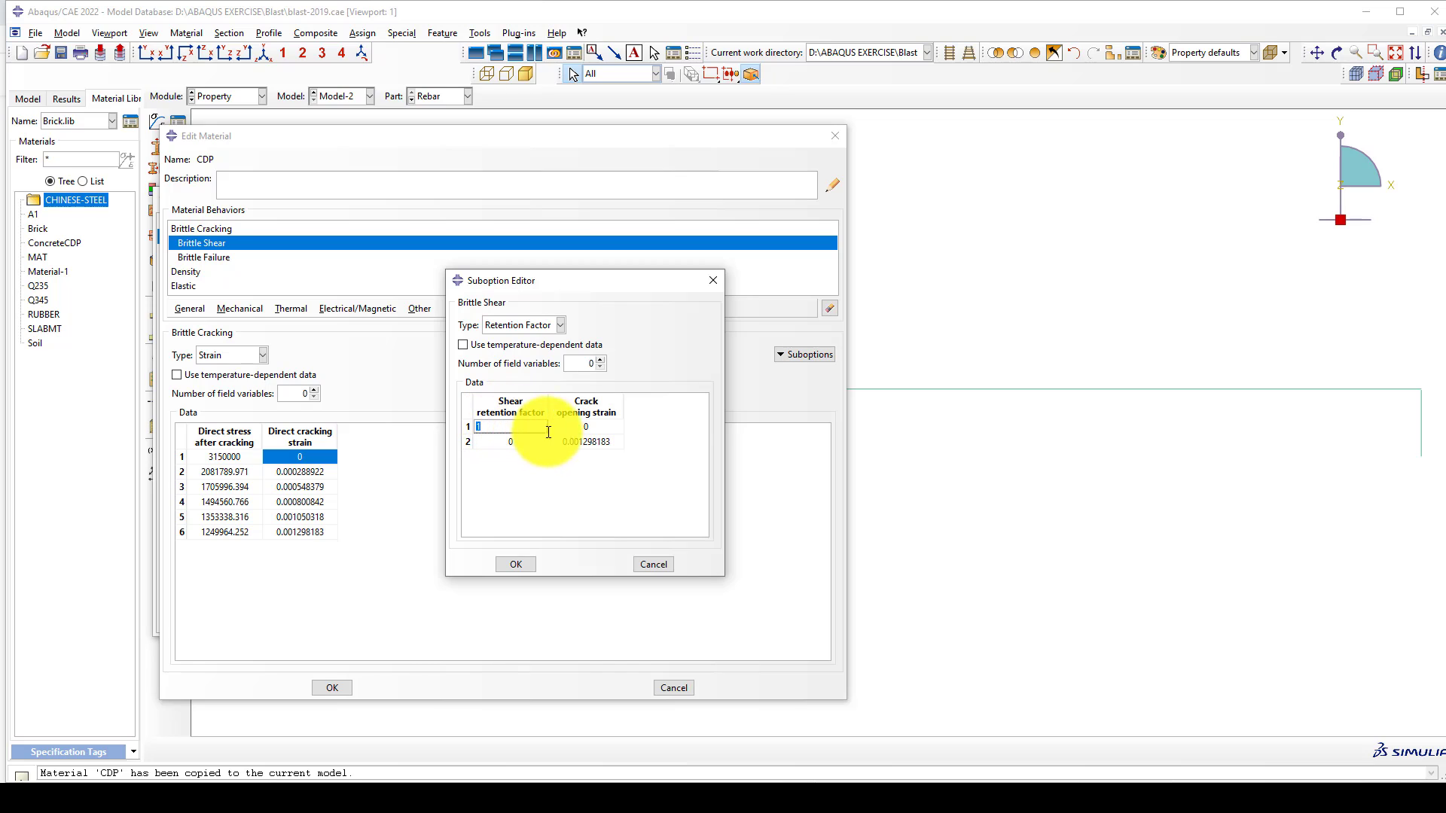
double_click(591, 426)
double_click(502, 443)
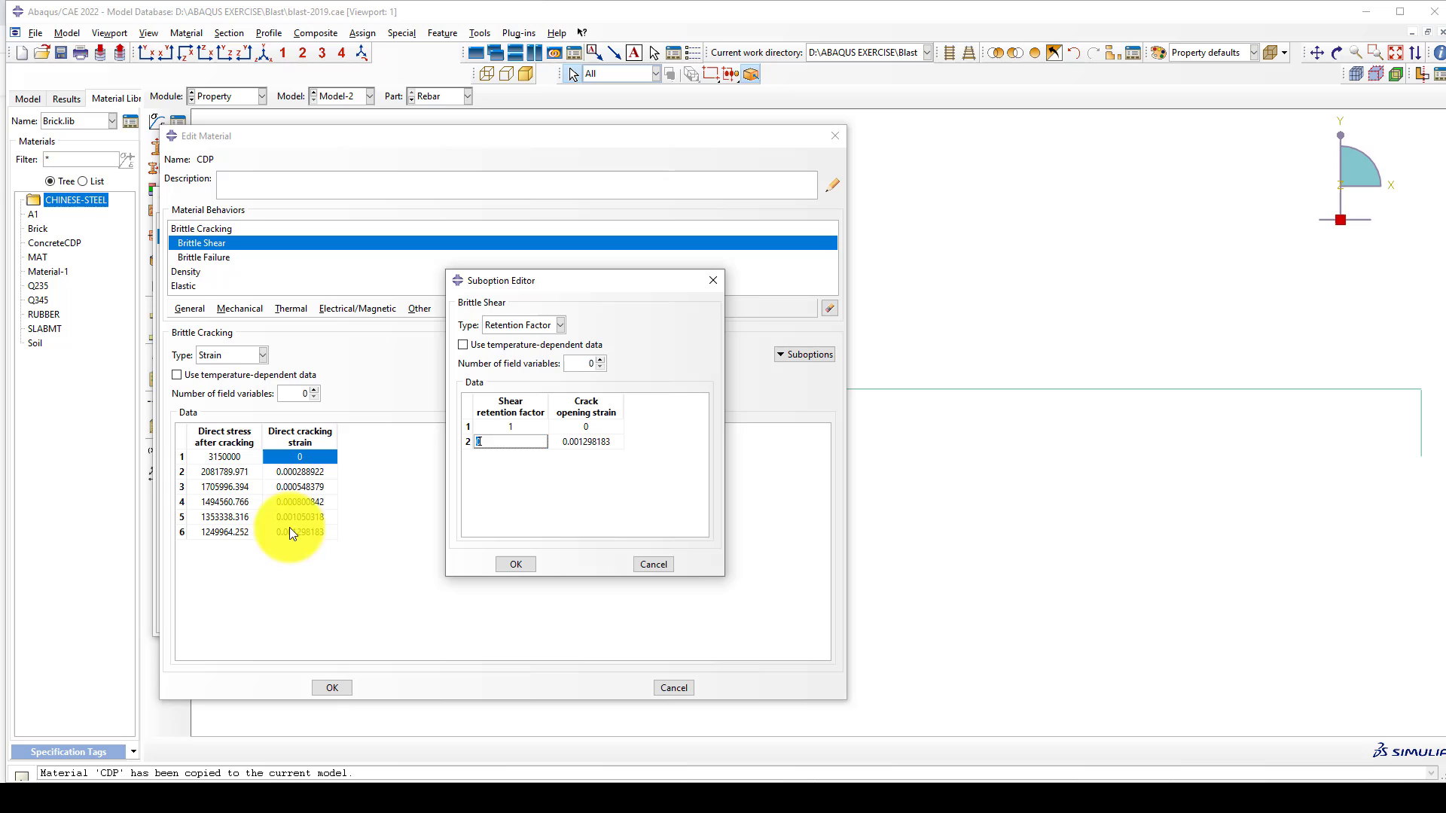
click(514, 565)
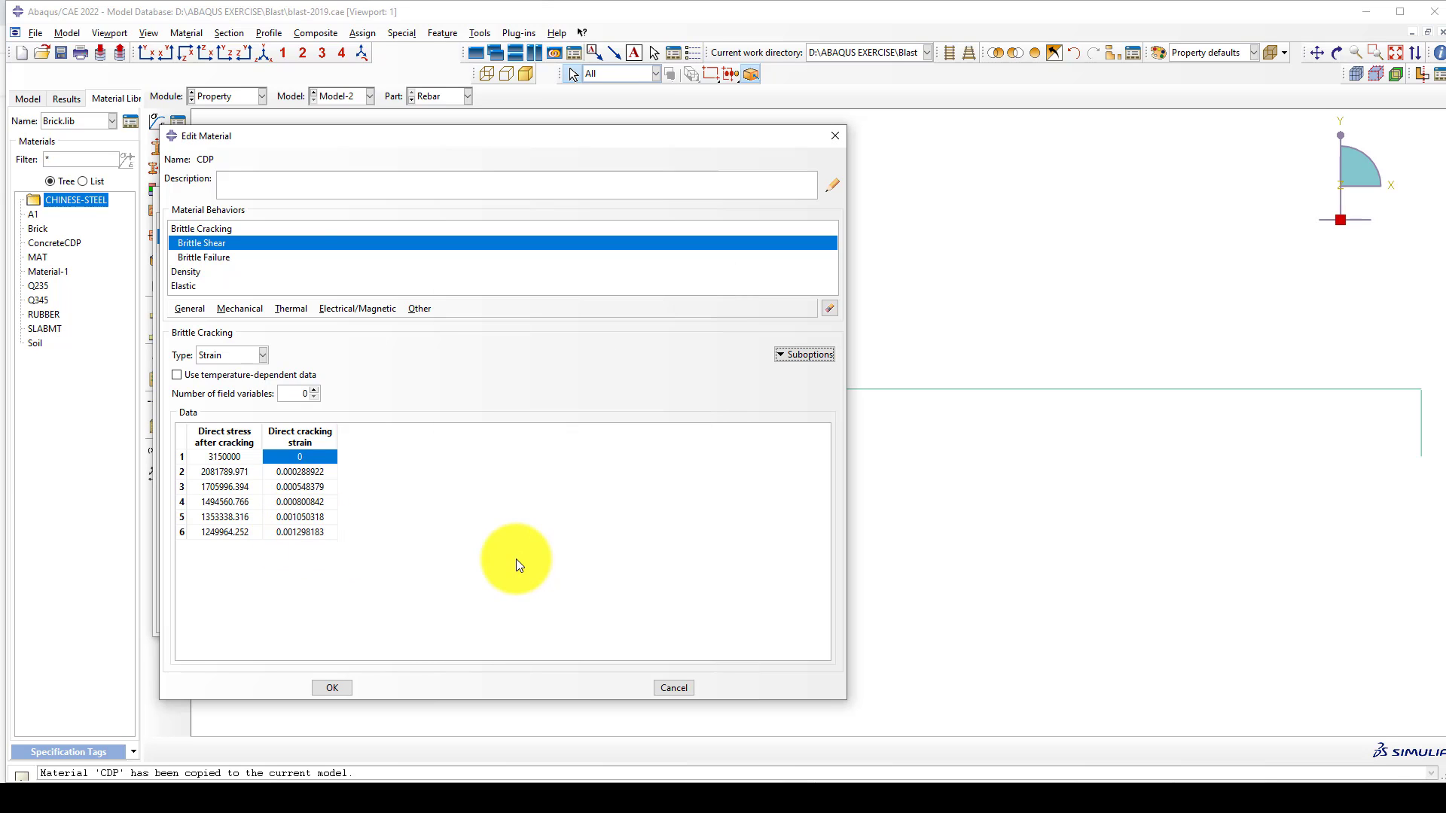
Set CDP's brittle failure strain to 0.05*0.001298183 and recheck the value
click(226, 257)
click(798, 354)
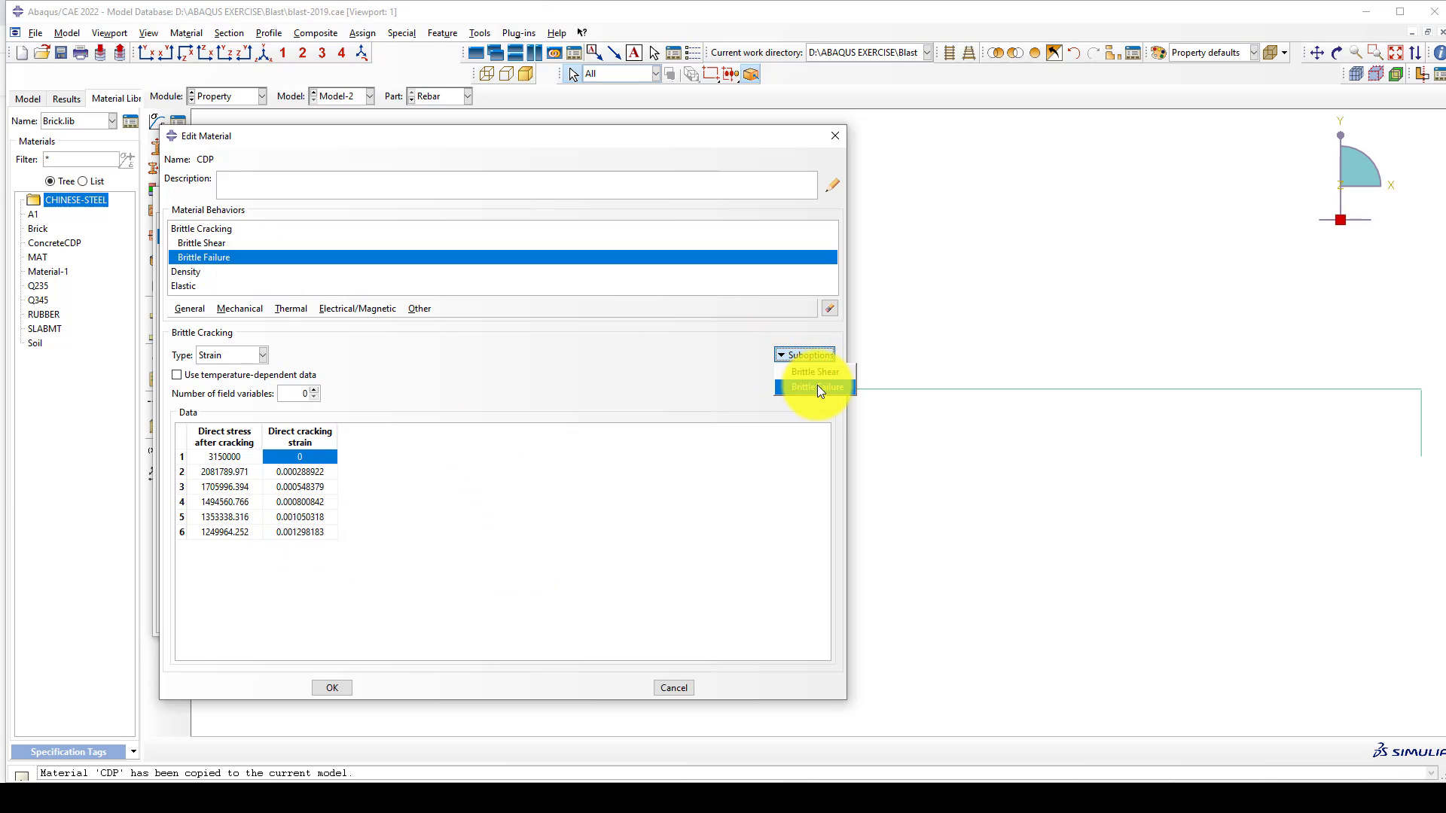
click(816, 386)
drag(790, 564, 815, 577)
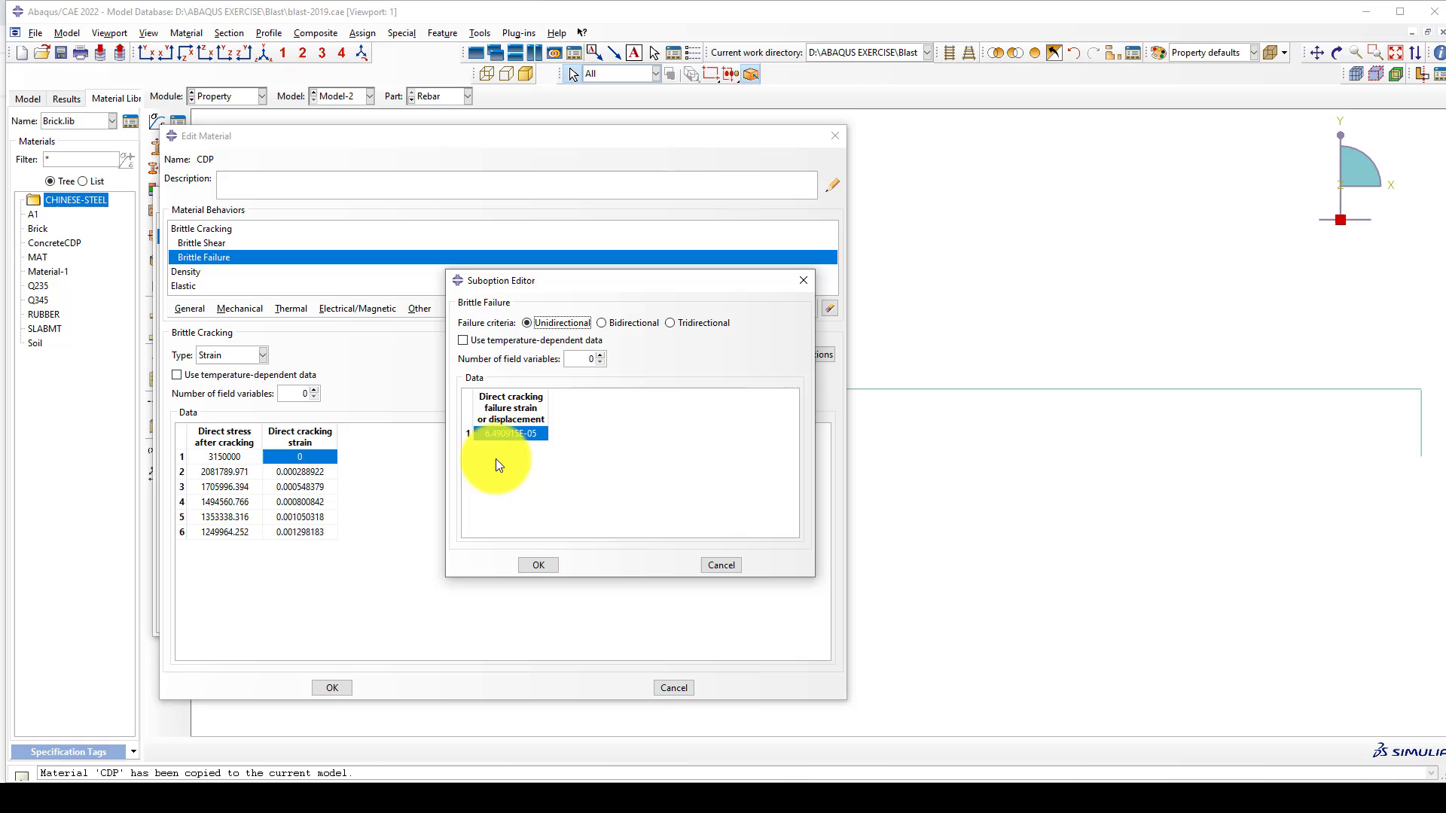
double_click(499, 436)
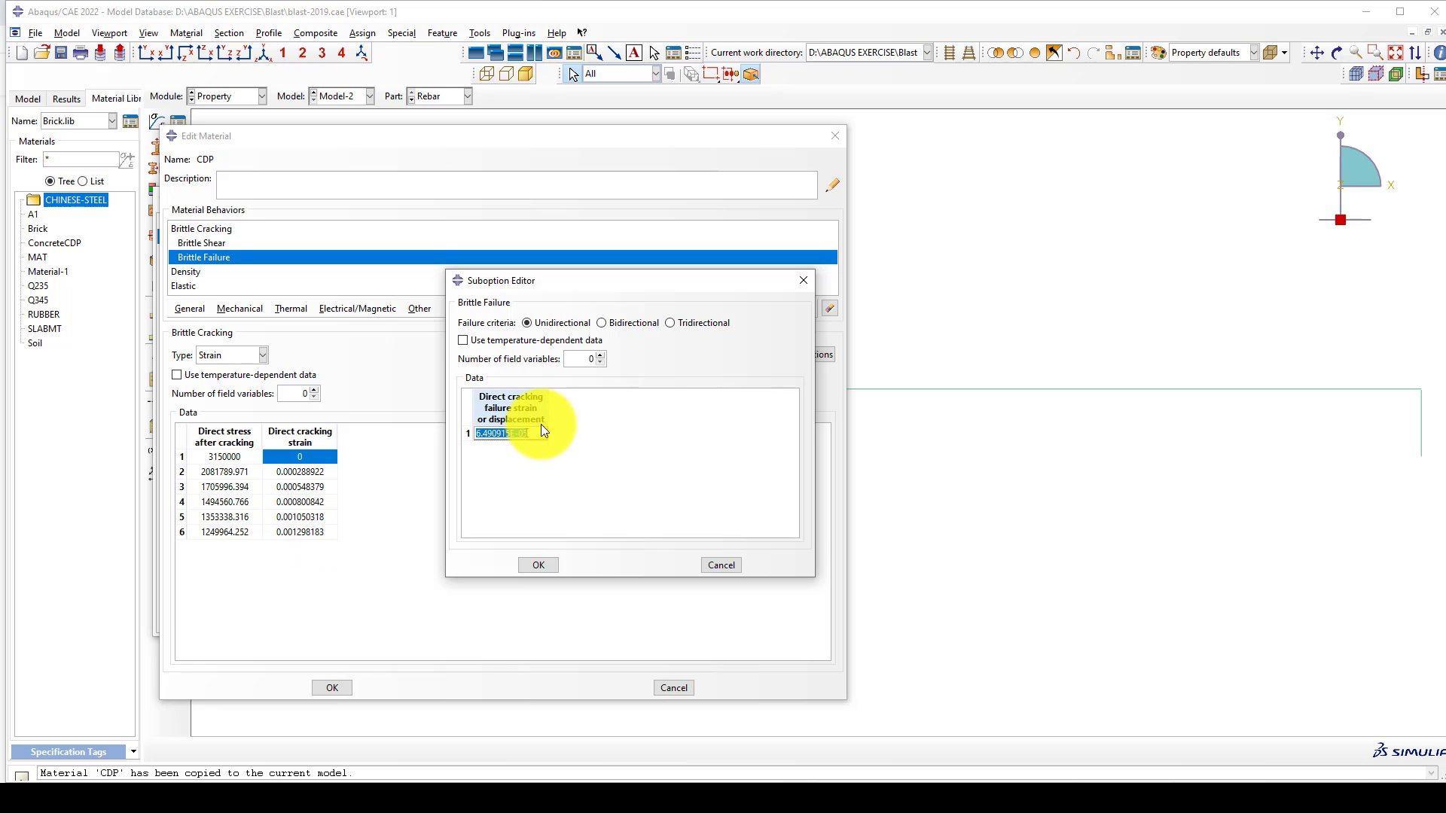
text(0.05*0)
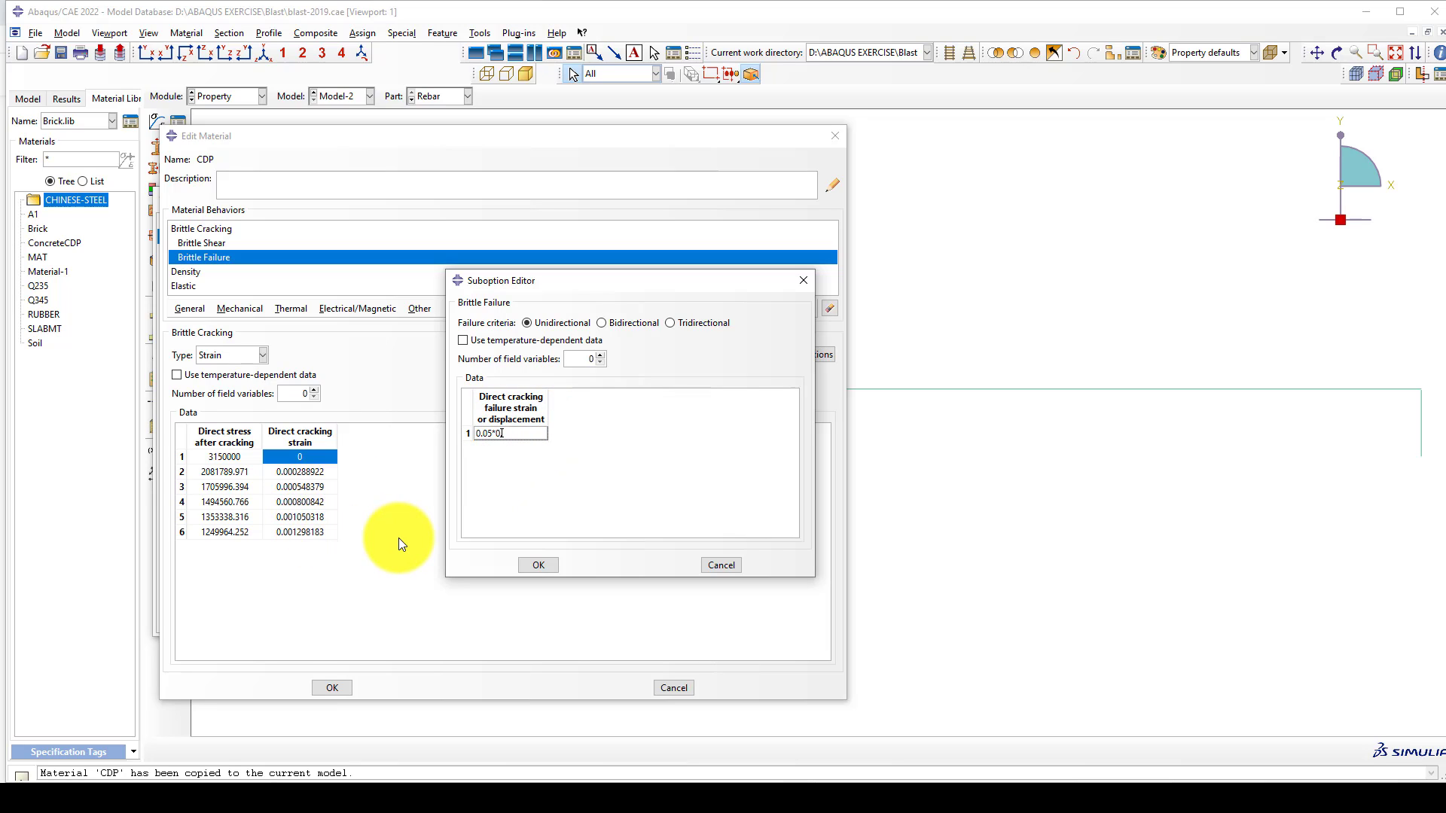
text(.001298183)
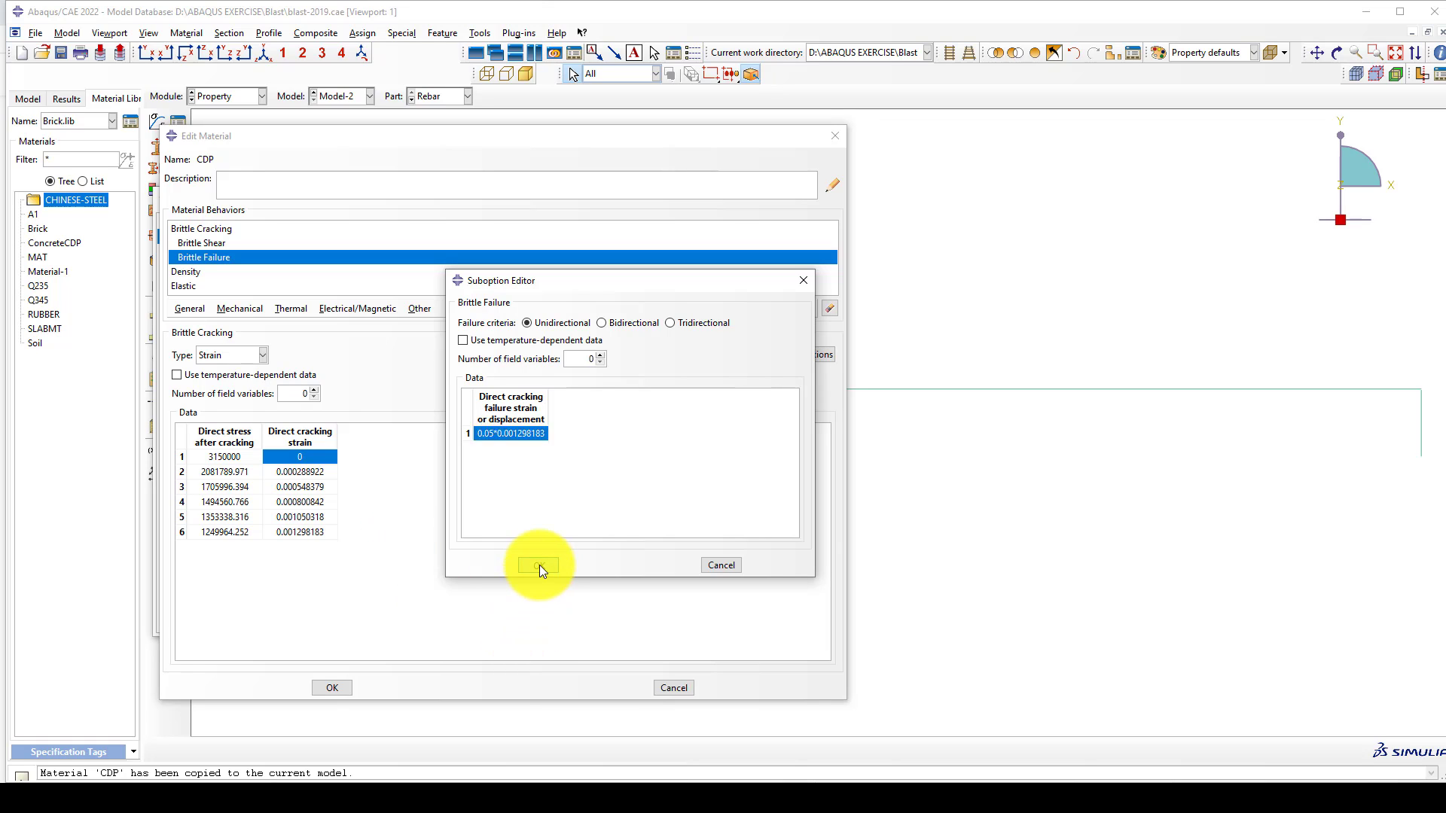
click(538, 565)
click(812, 385)
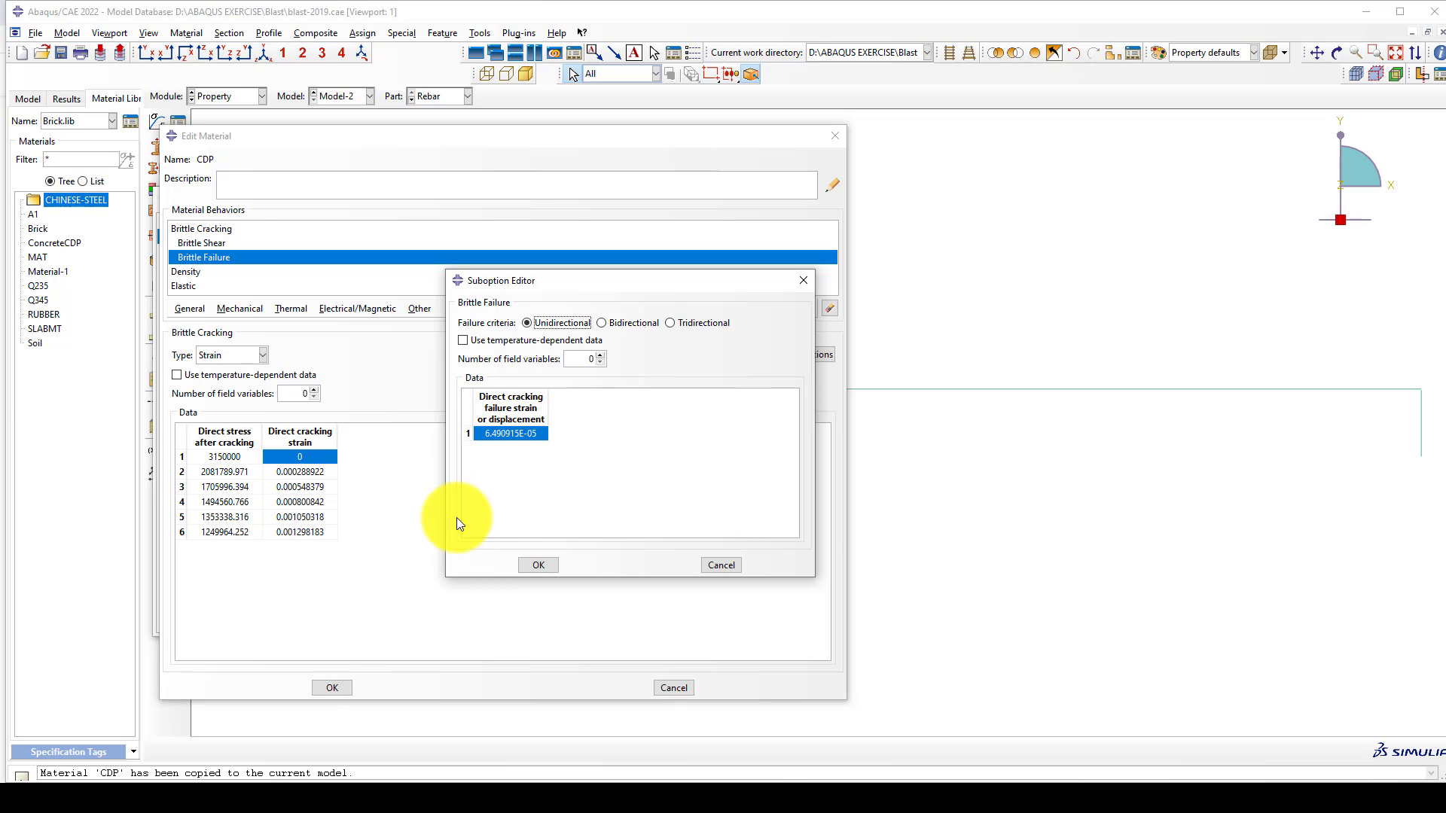
click(536, 565)
Check CDP's Density and Elastic data, then close the material editors, staying in Property
click(185, 270)
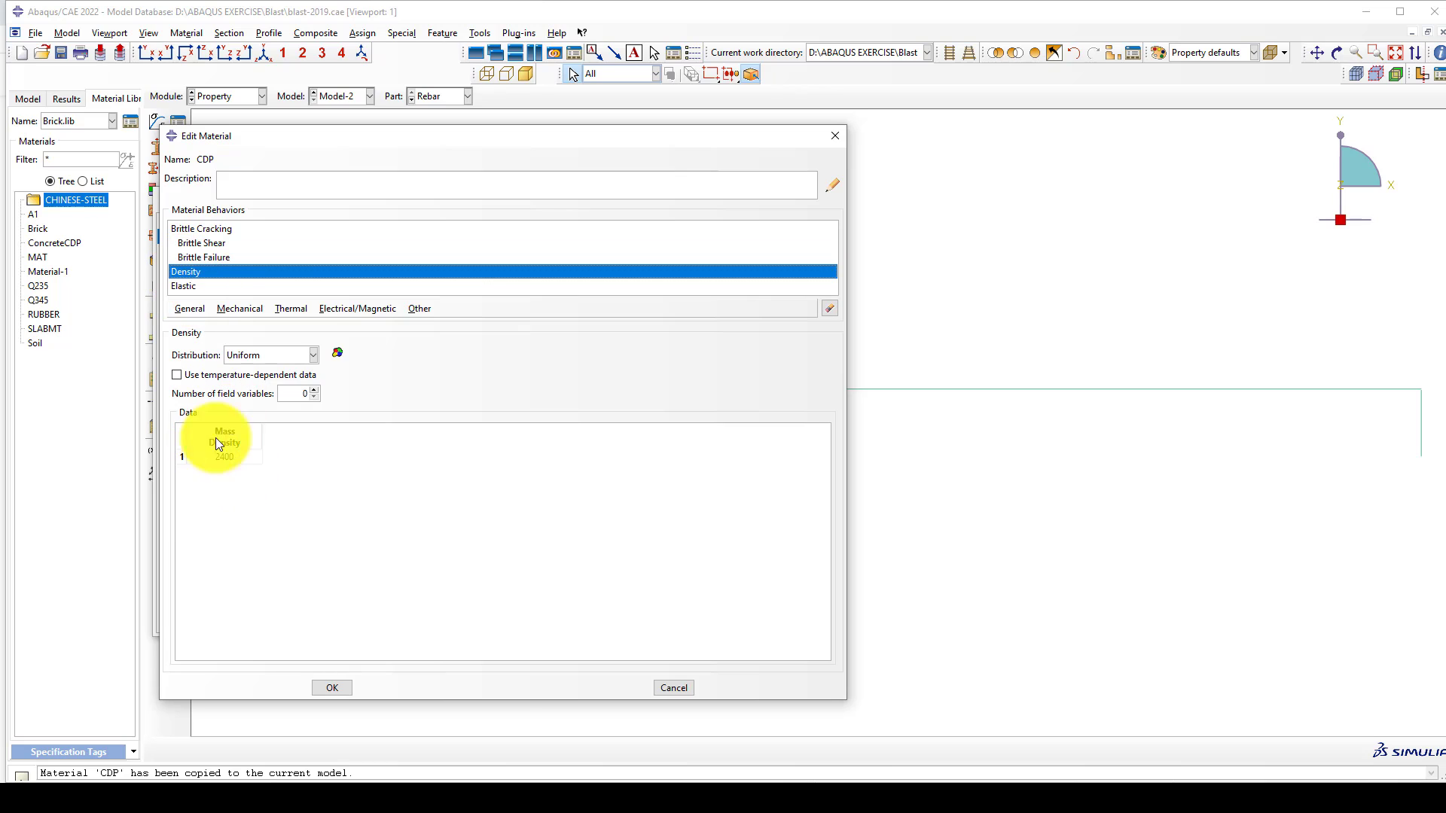
click(185, 287)
click(330, 683)
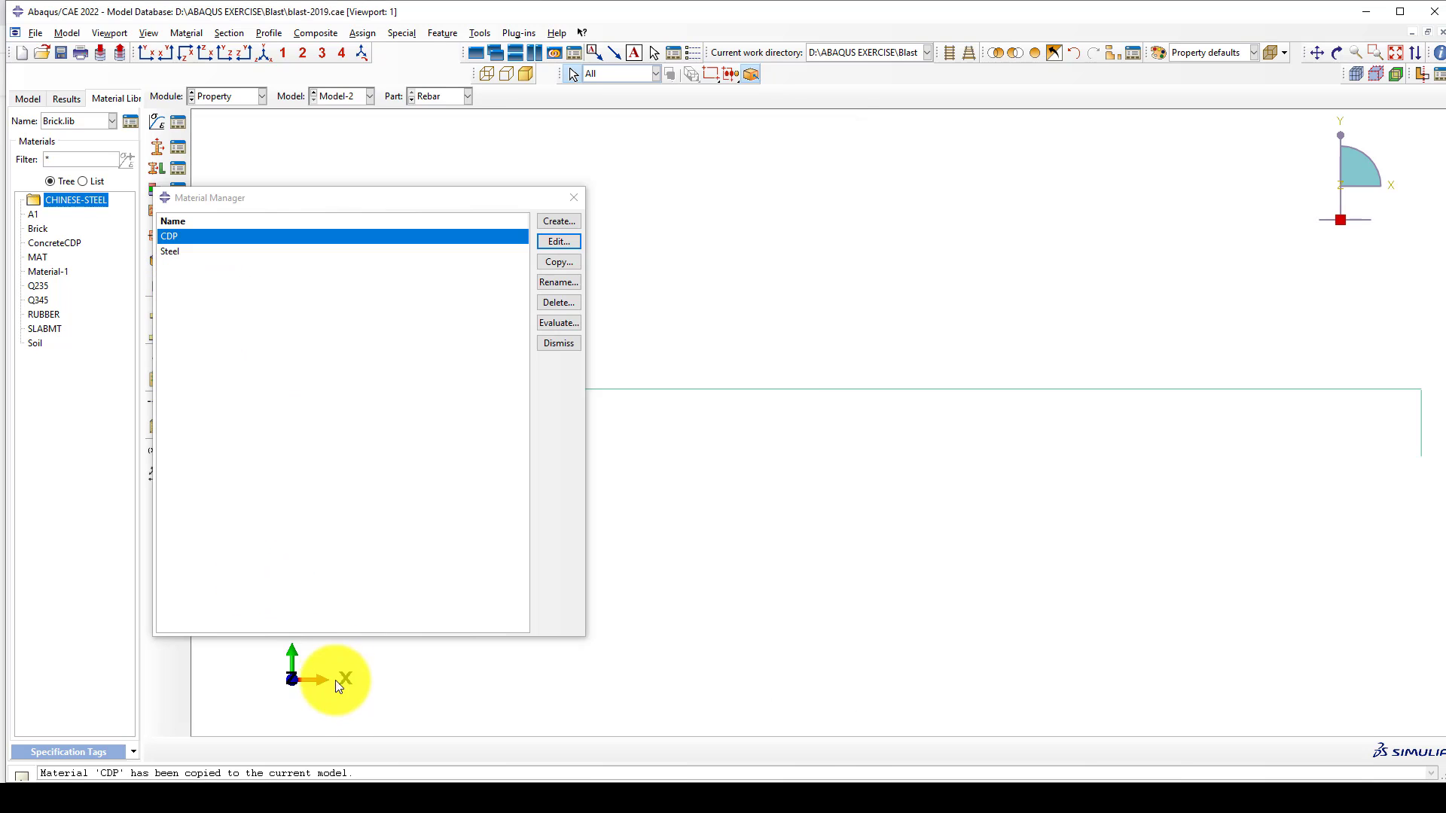
click(256, 253)
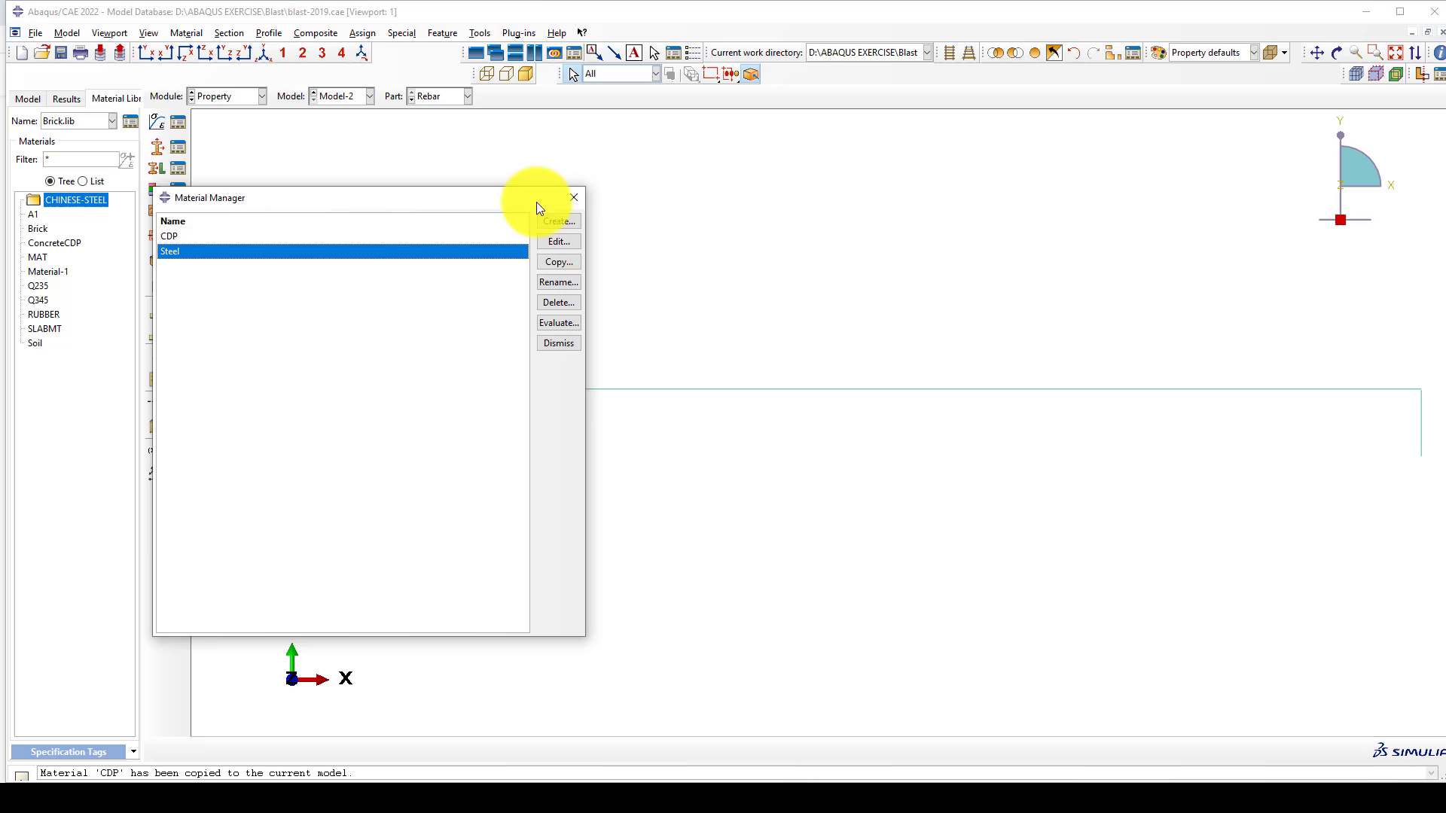
click(573, 199)
click(216, 98)
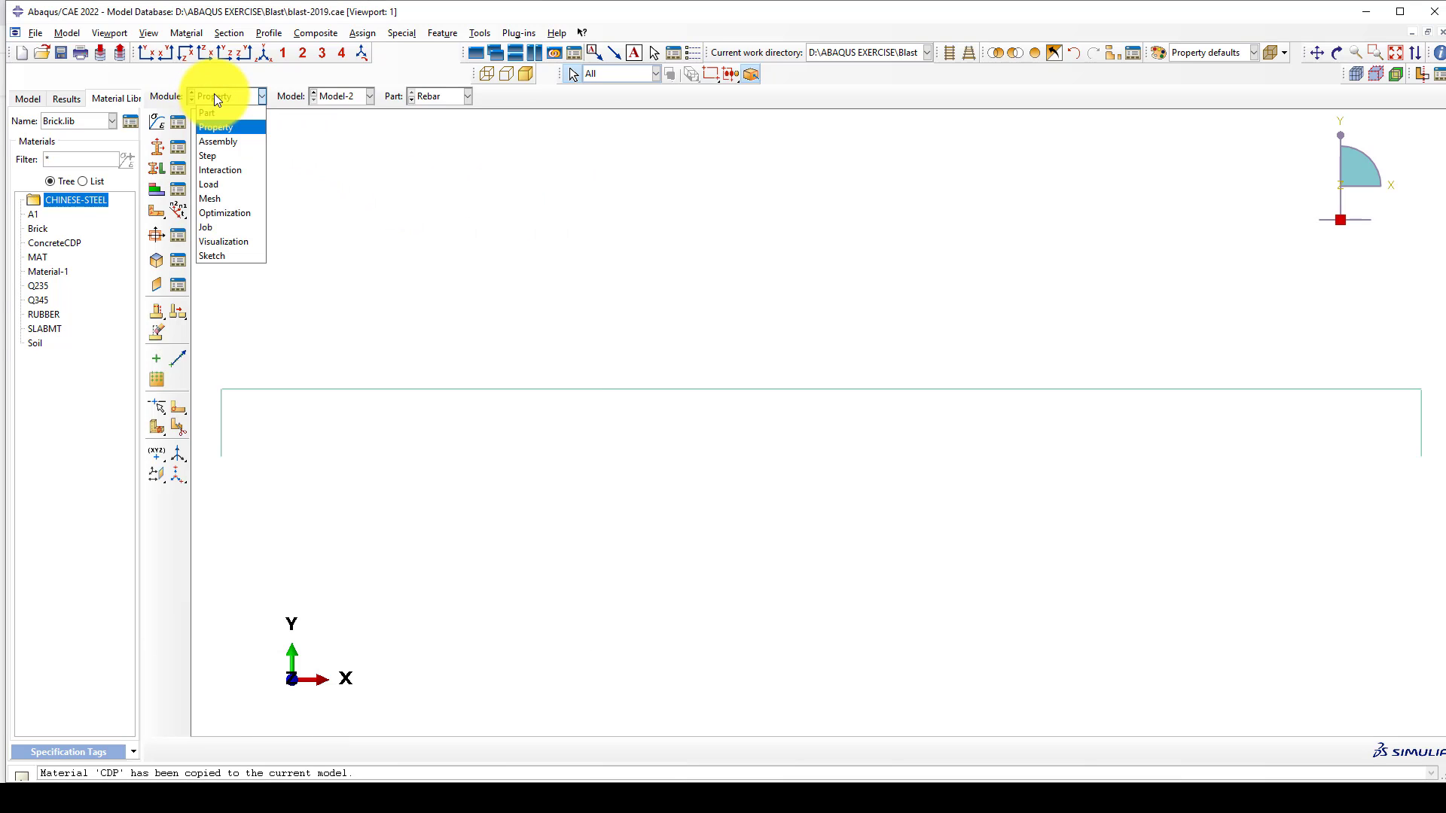
click(232, 128)
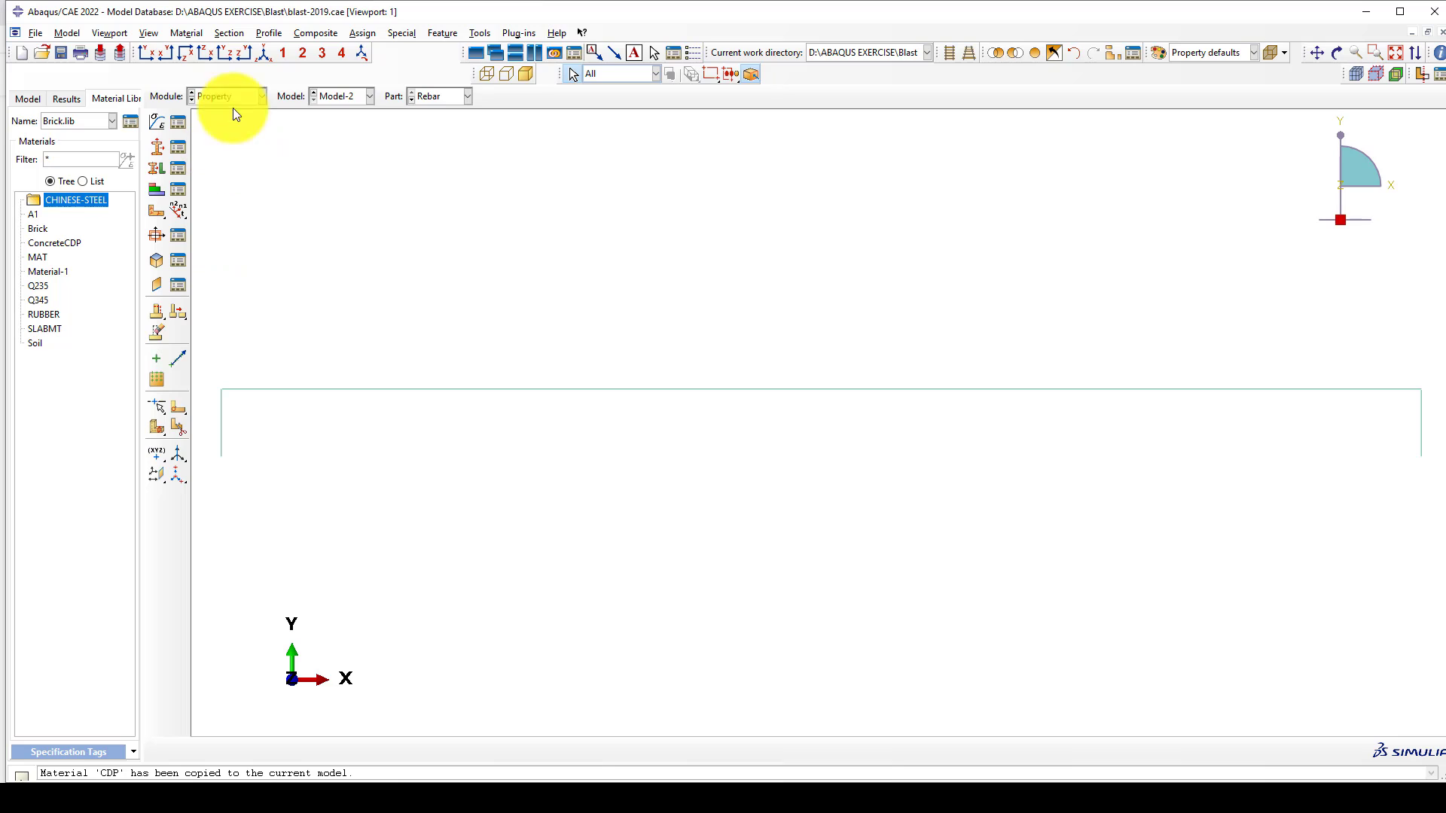
click(179, 148)
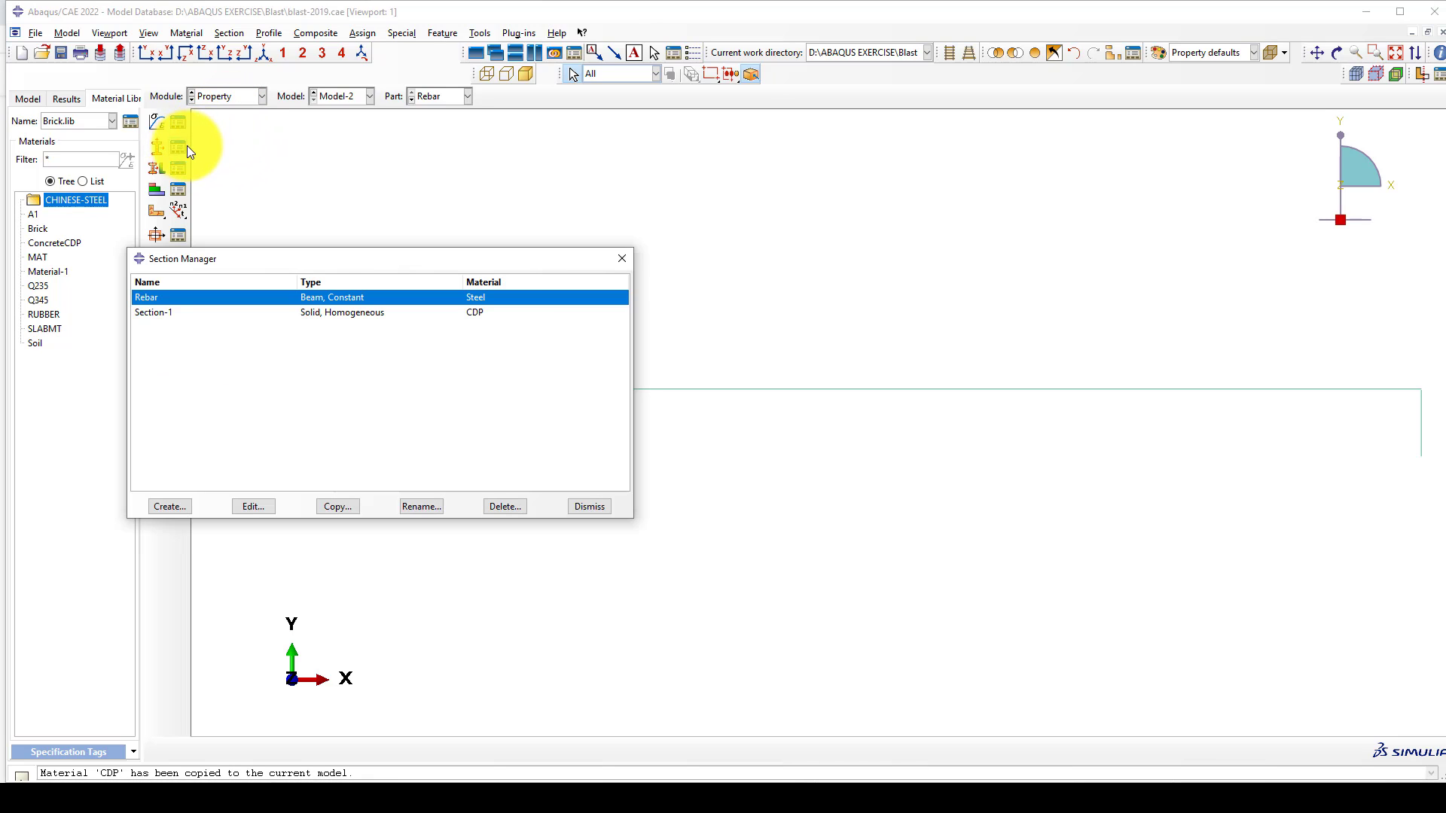
click(346, 313)
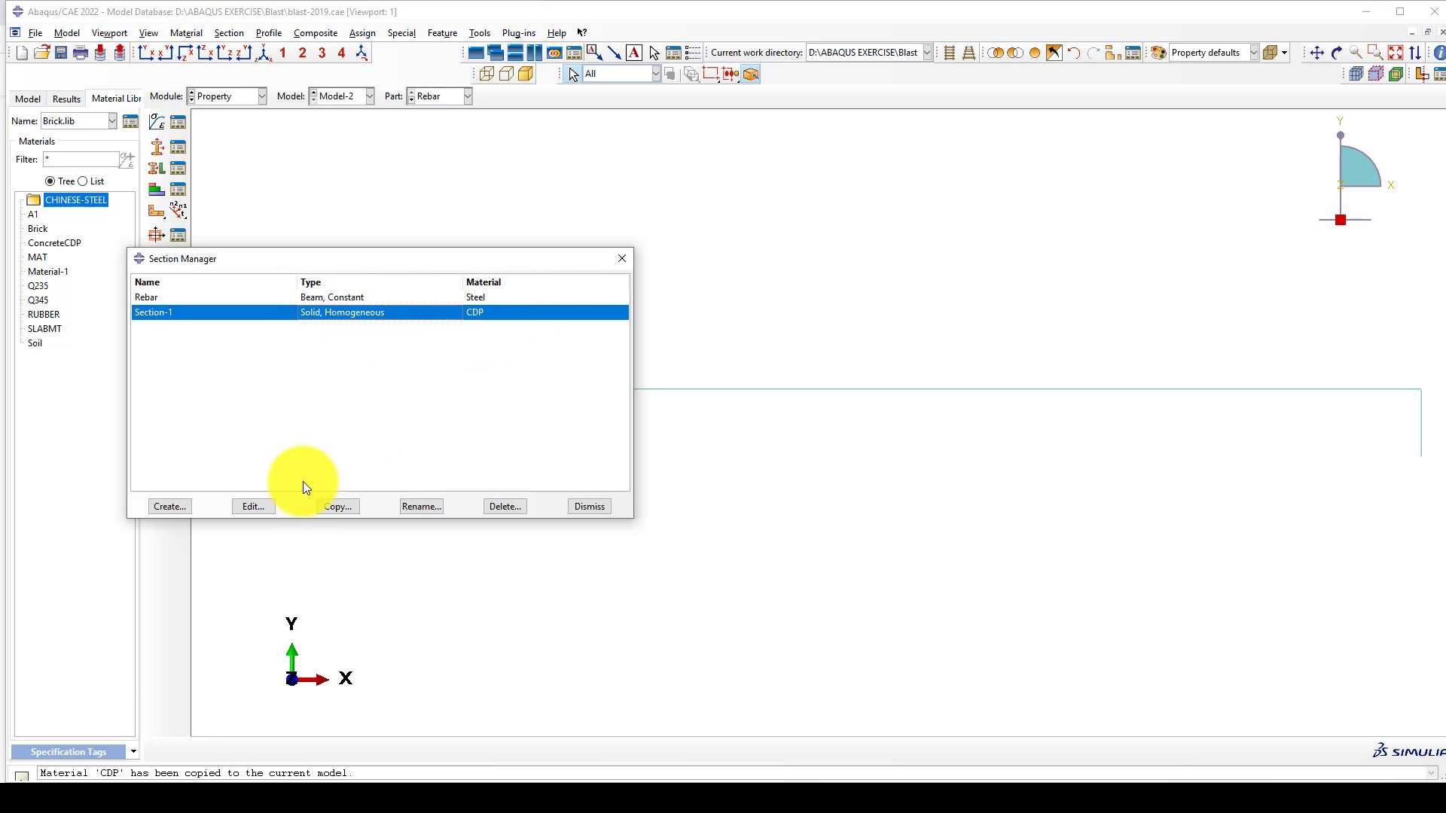
click(253, 506)
click(322, 390)
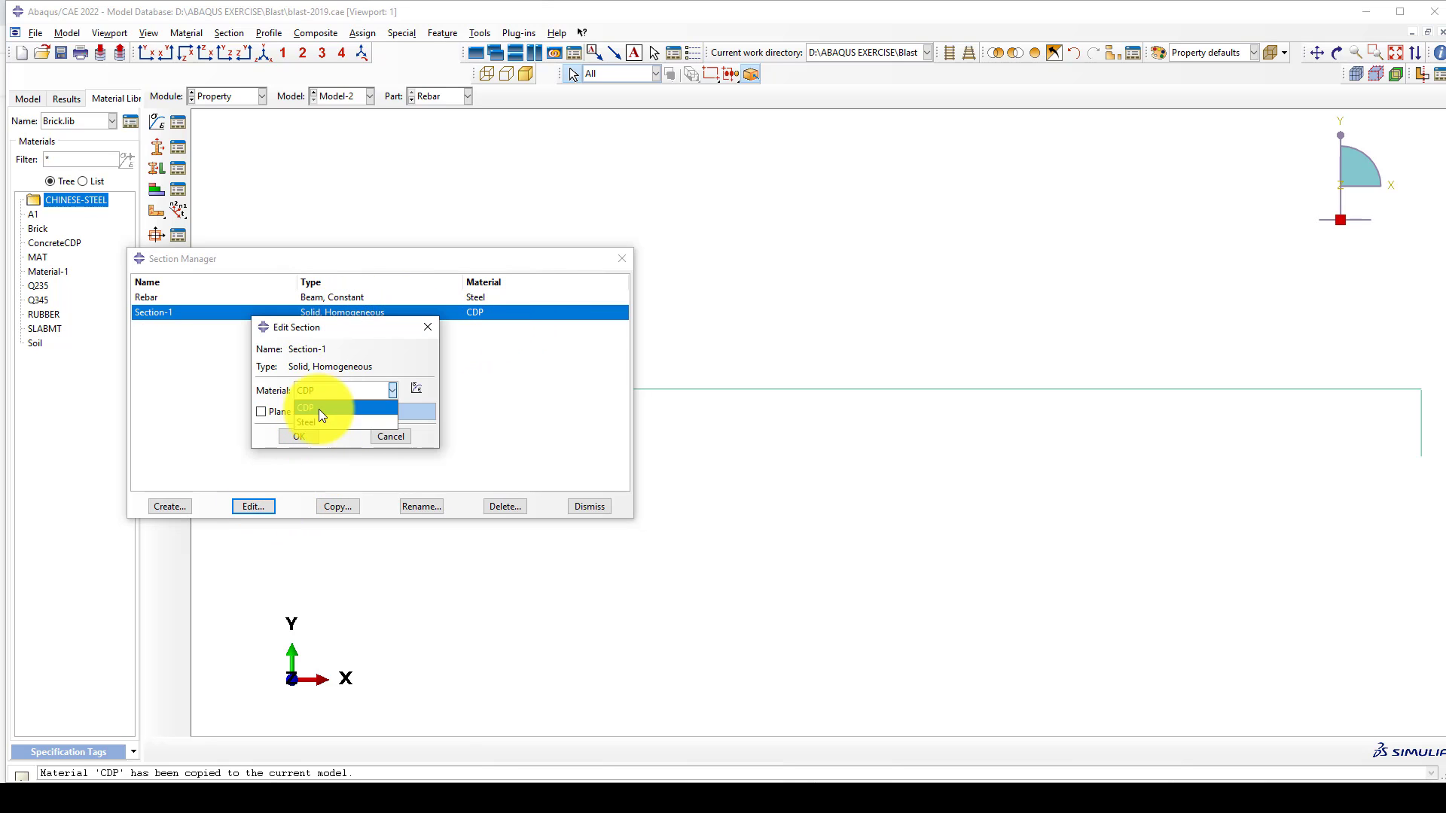
click(319, 407)
click(260, 504)
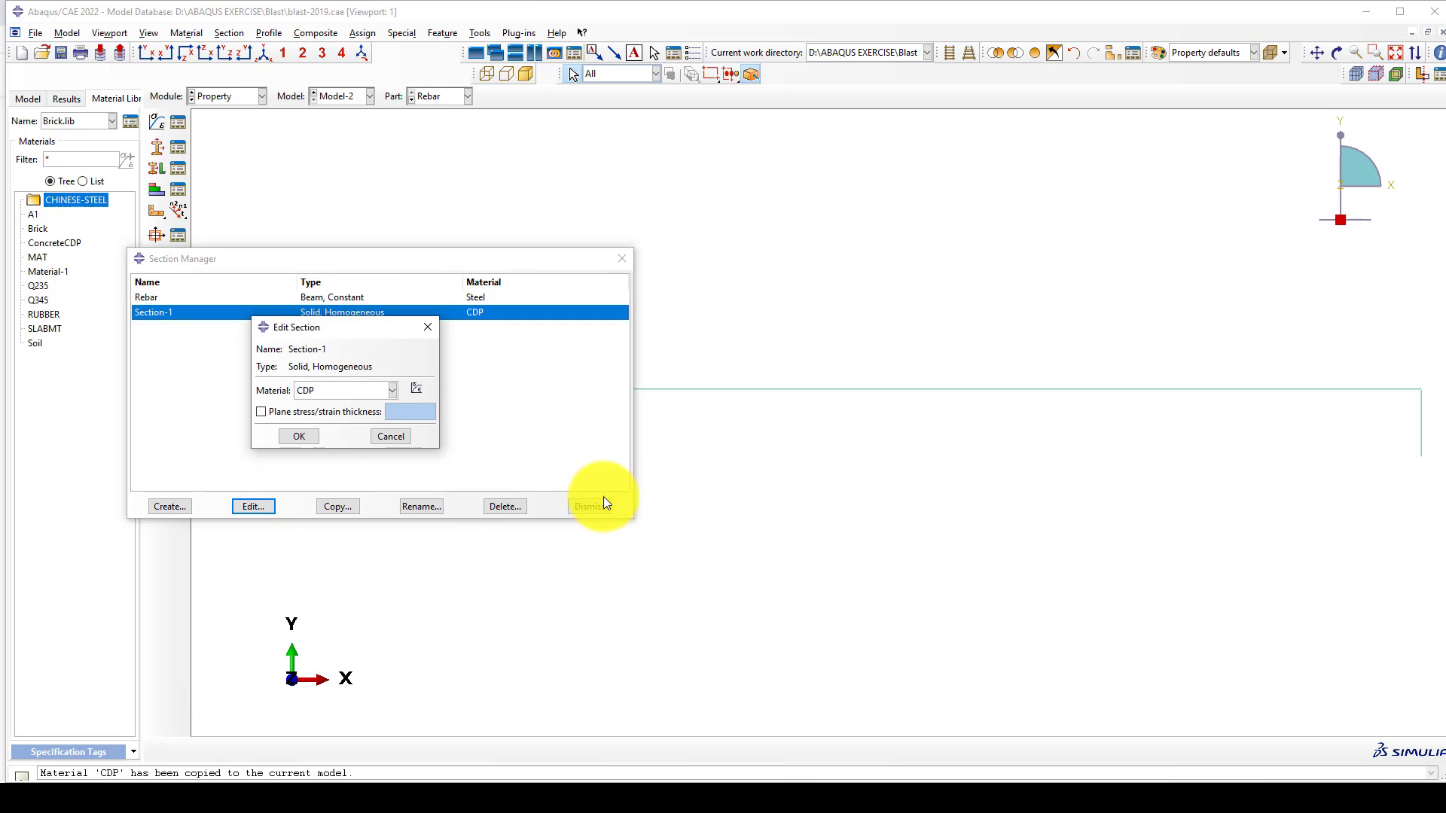
click(300, 435)
click(622, 258)
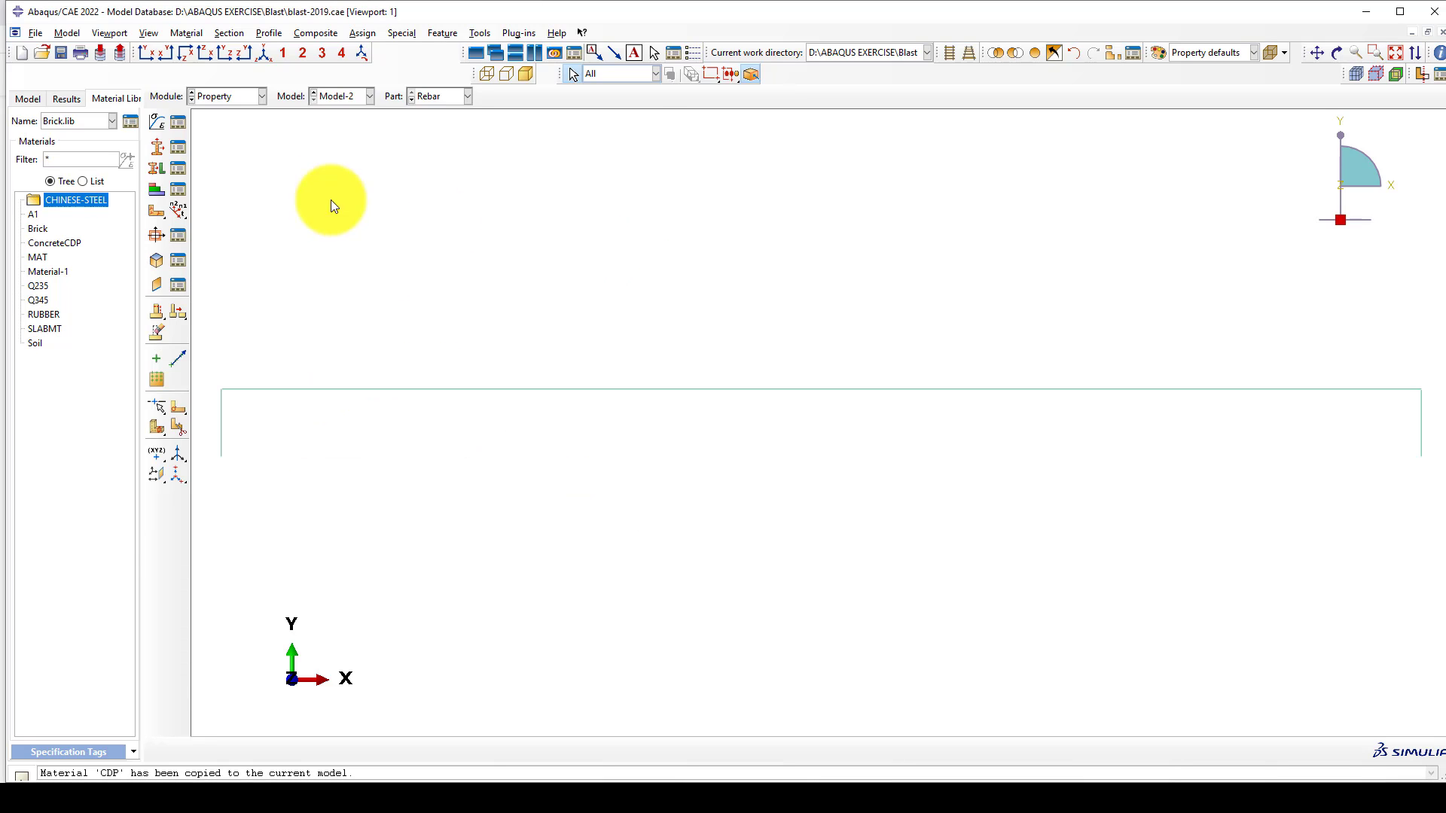
click(180, 148)
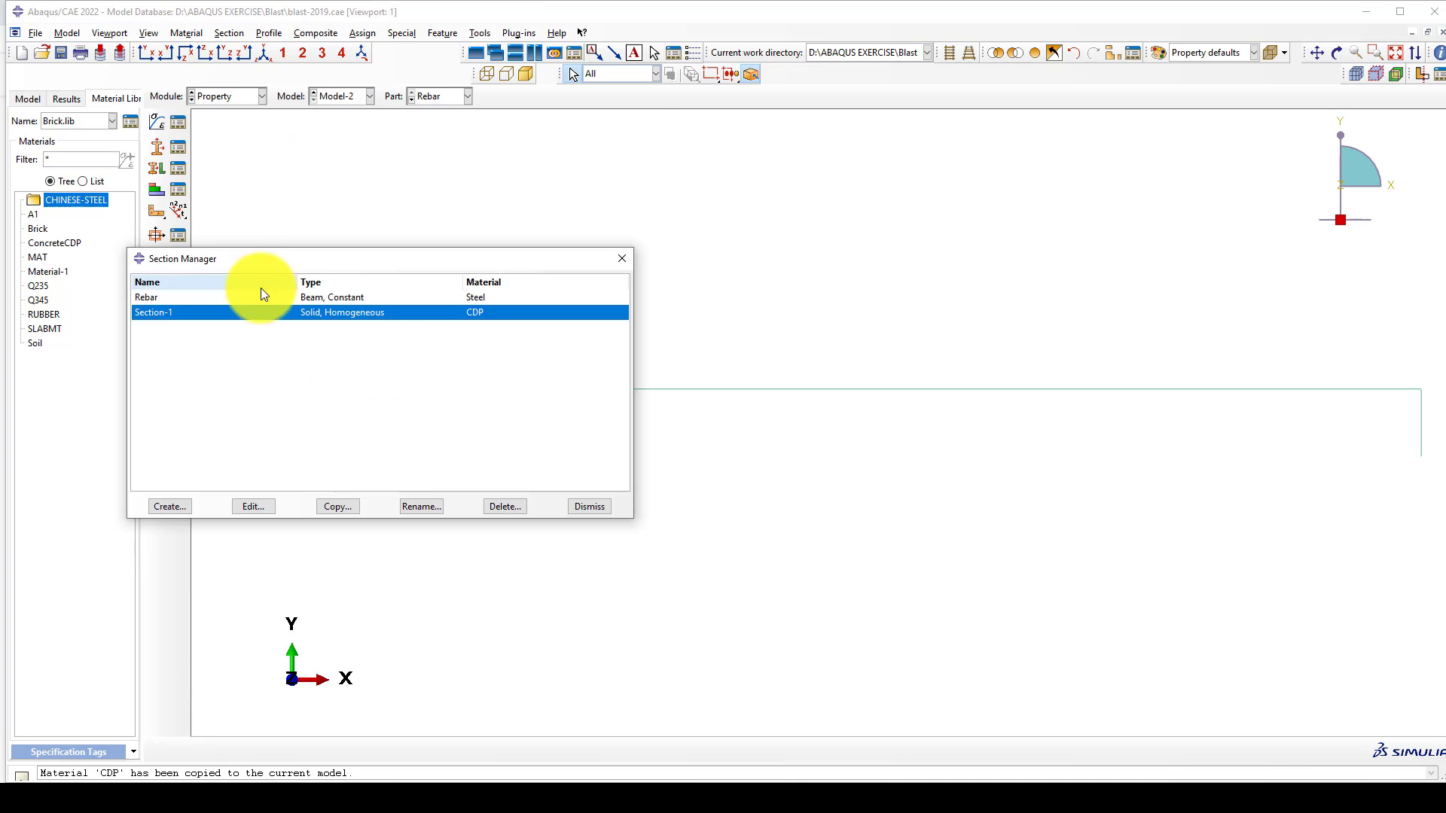
click(253, 503)
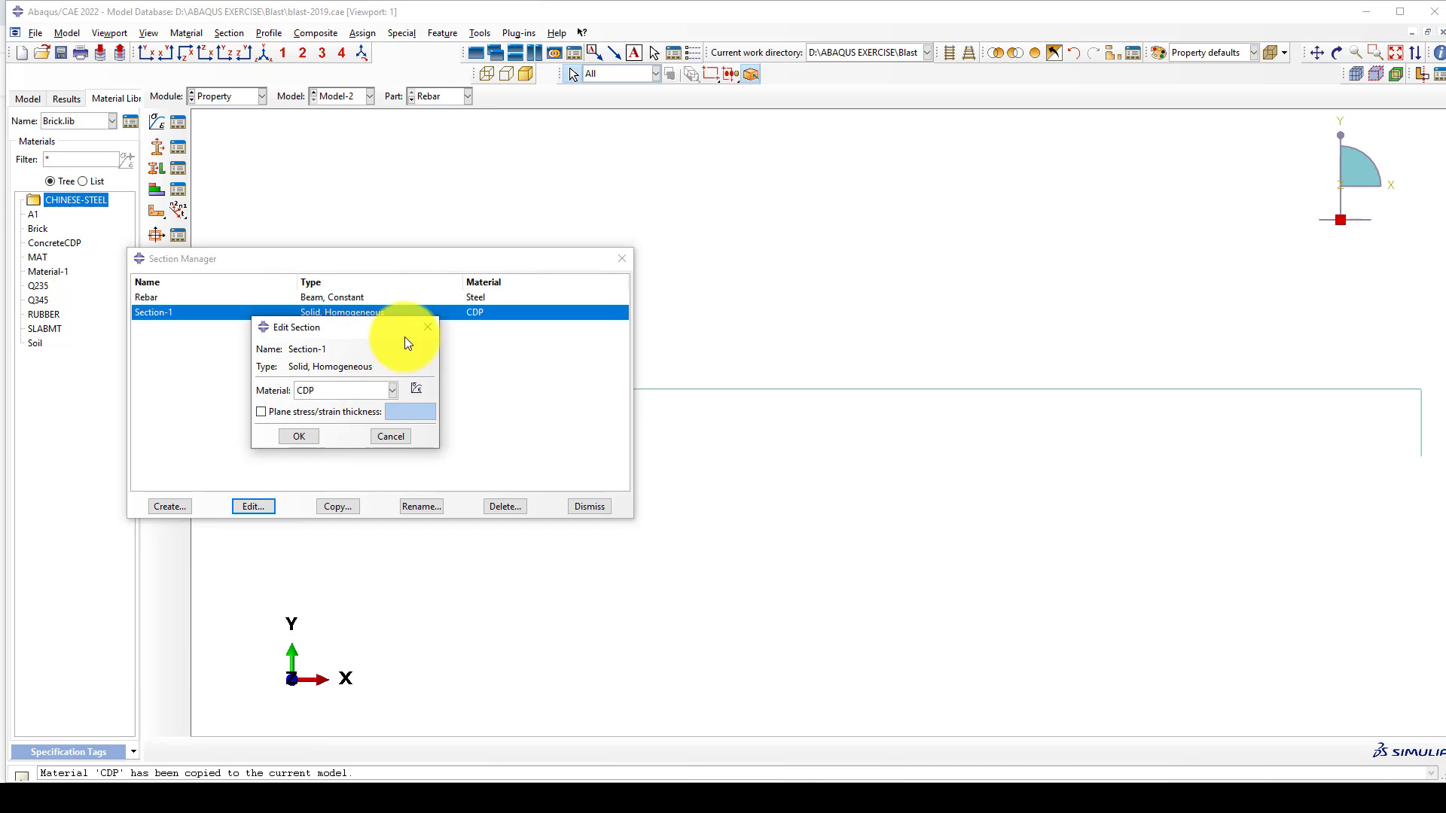
click(428, 327)
click(622, 259)
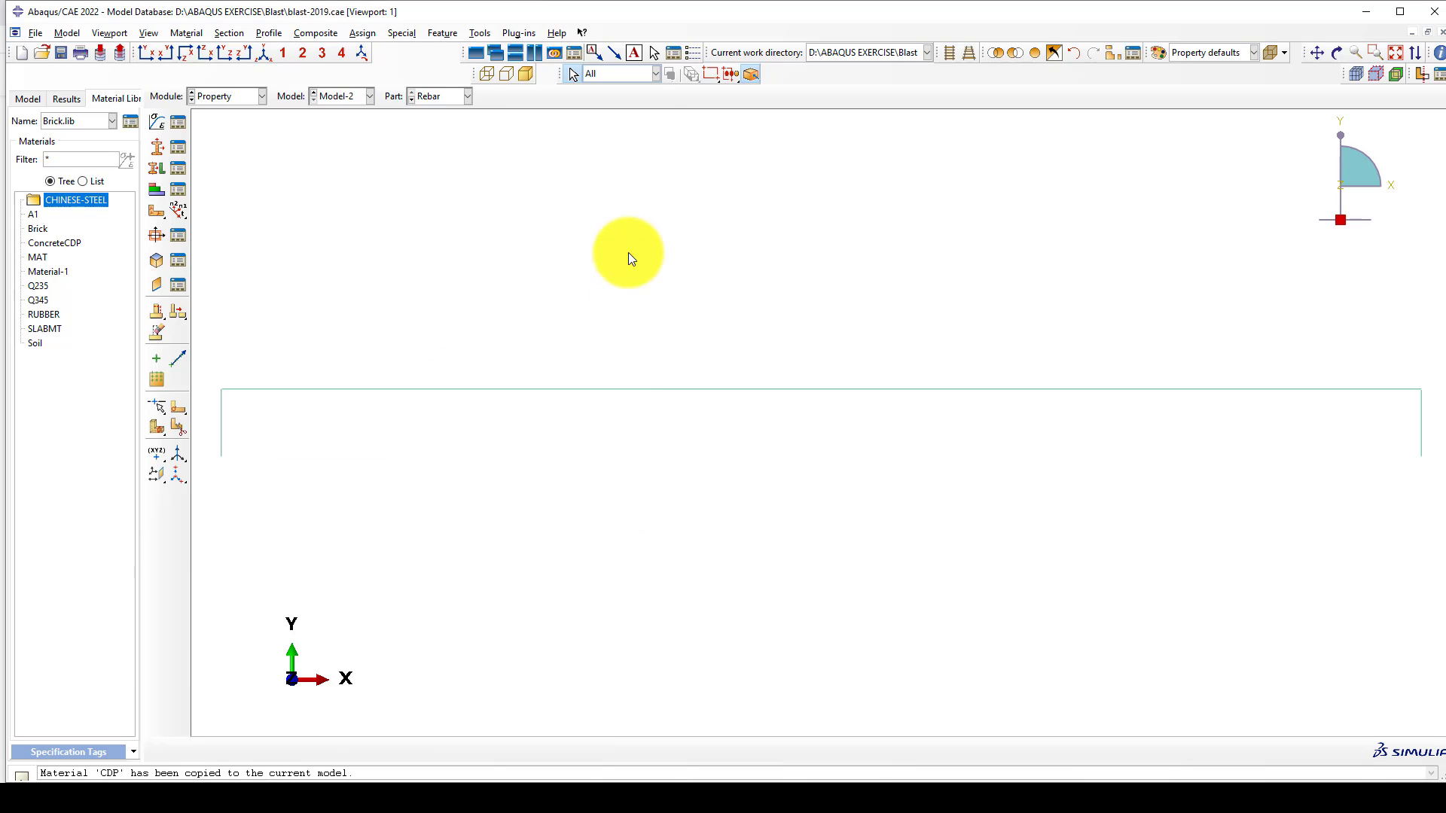
click(211, 101)
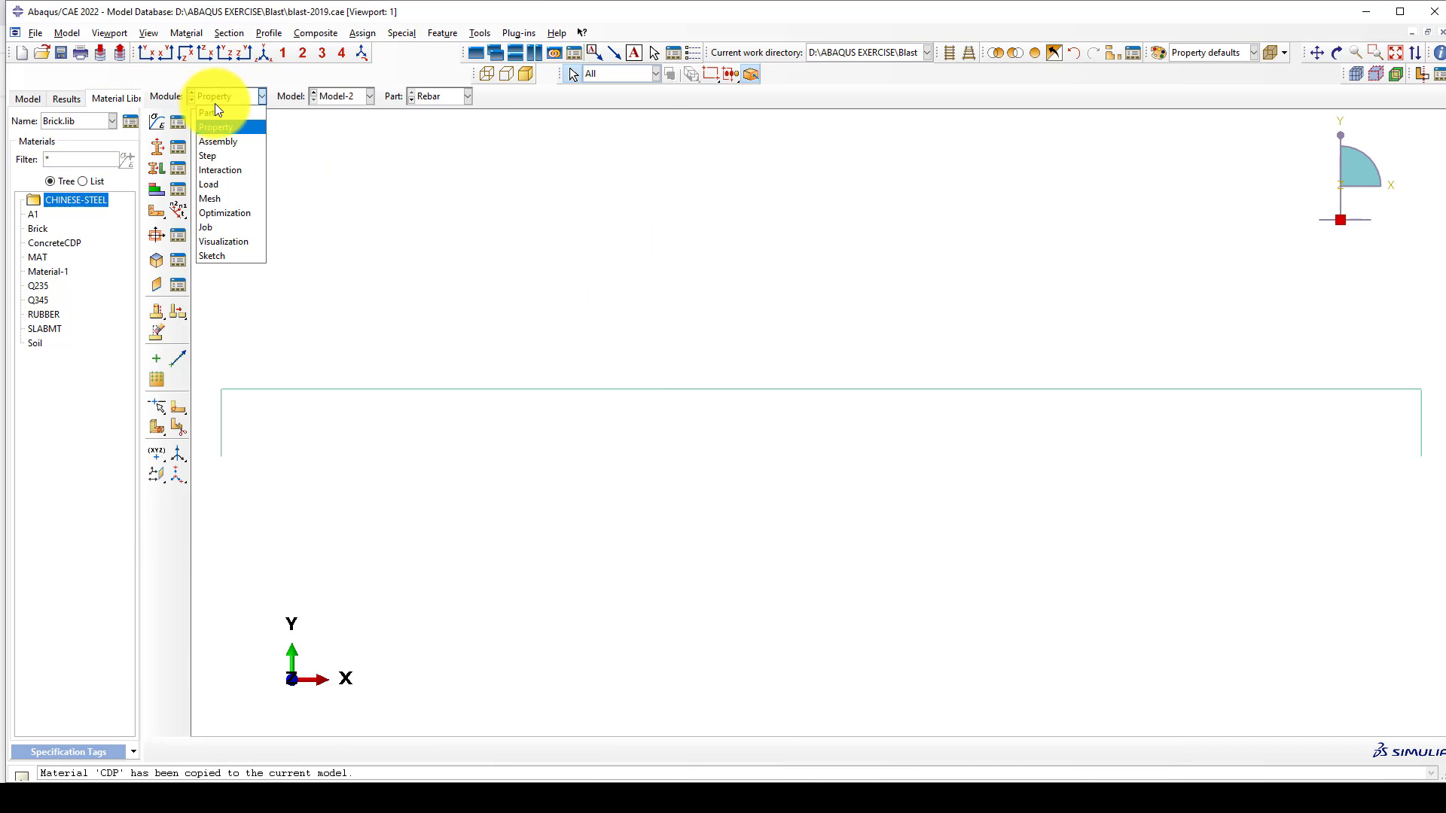
click(179, 125)
click(191, 238)
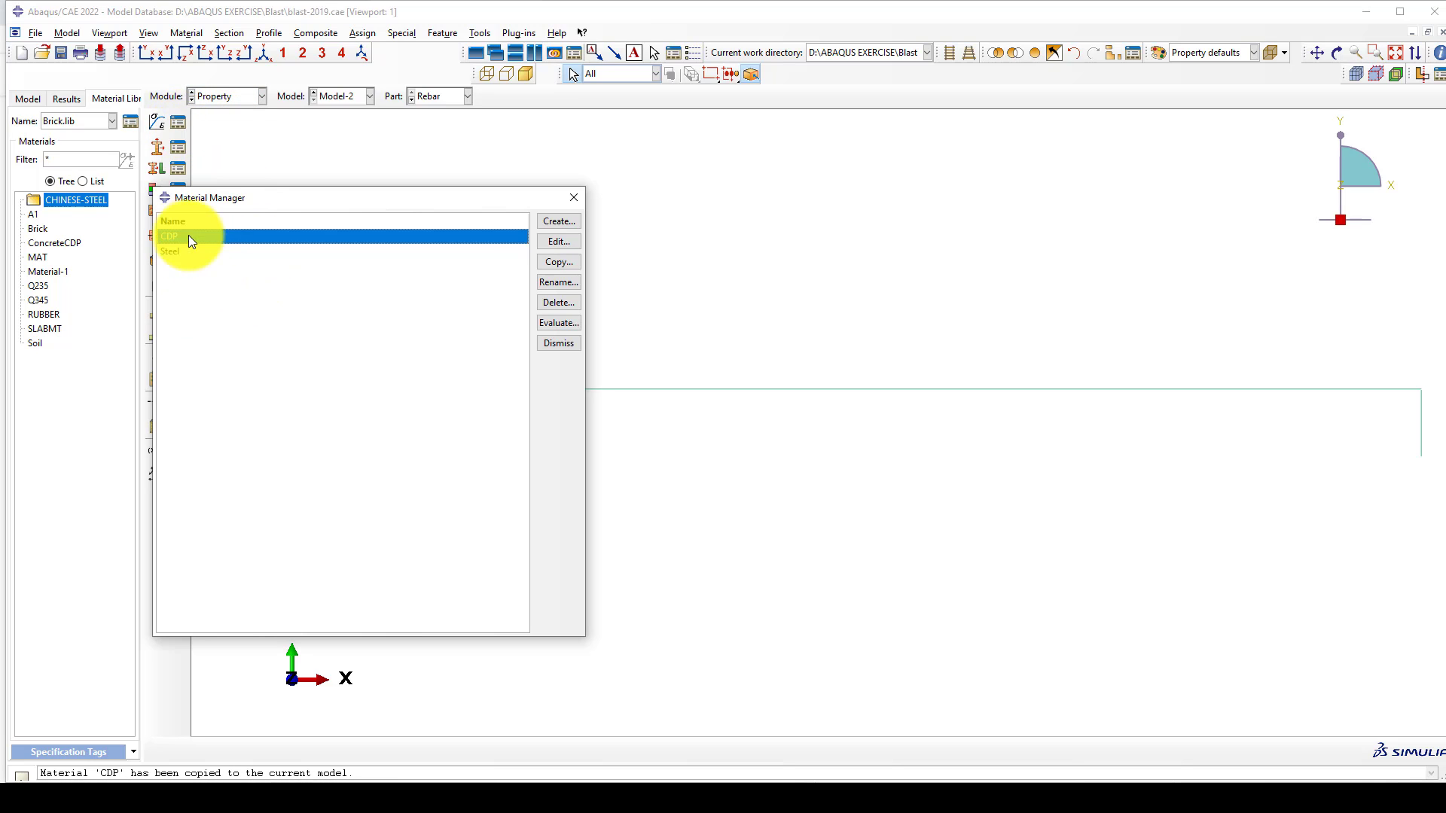
click(559, 242)
click(835, 135)
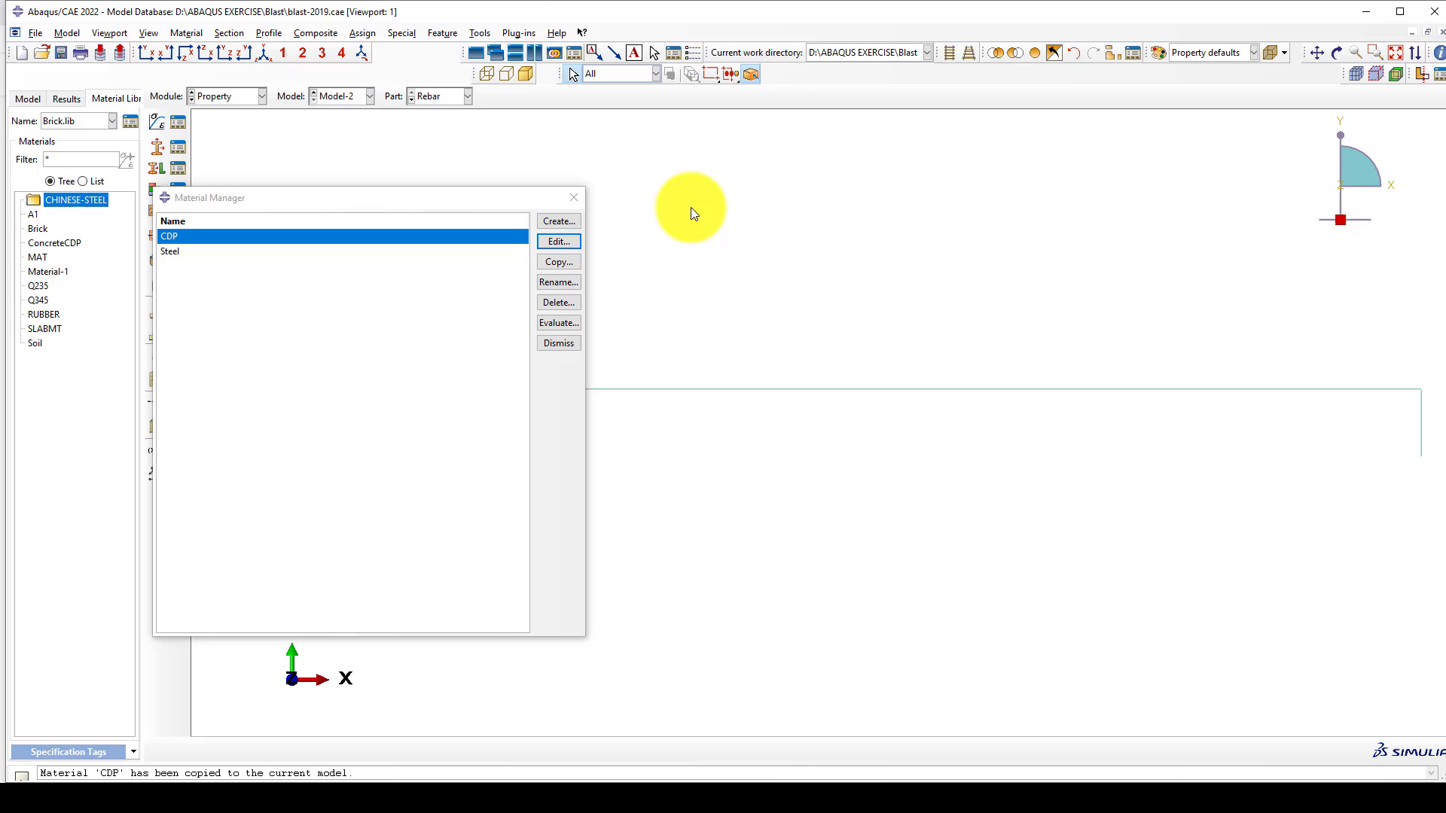
click(570, 198)
click(223, 97)
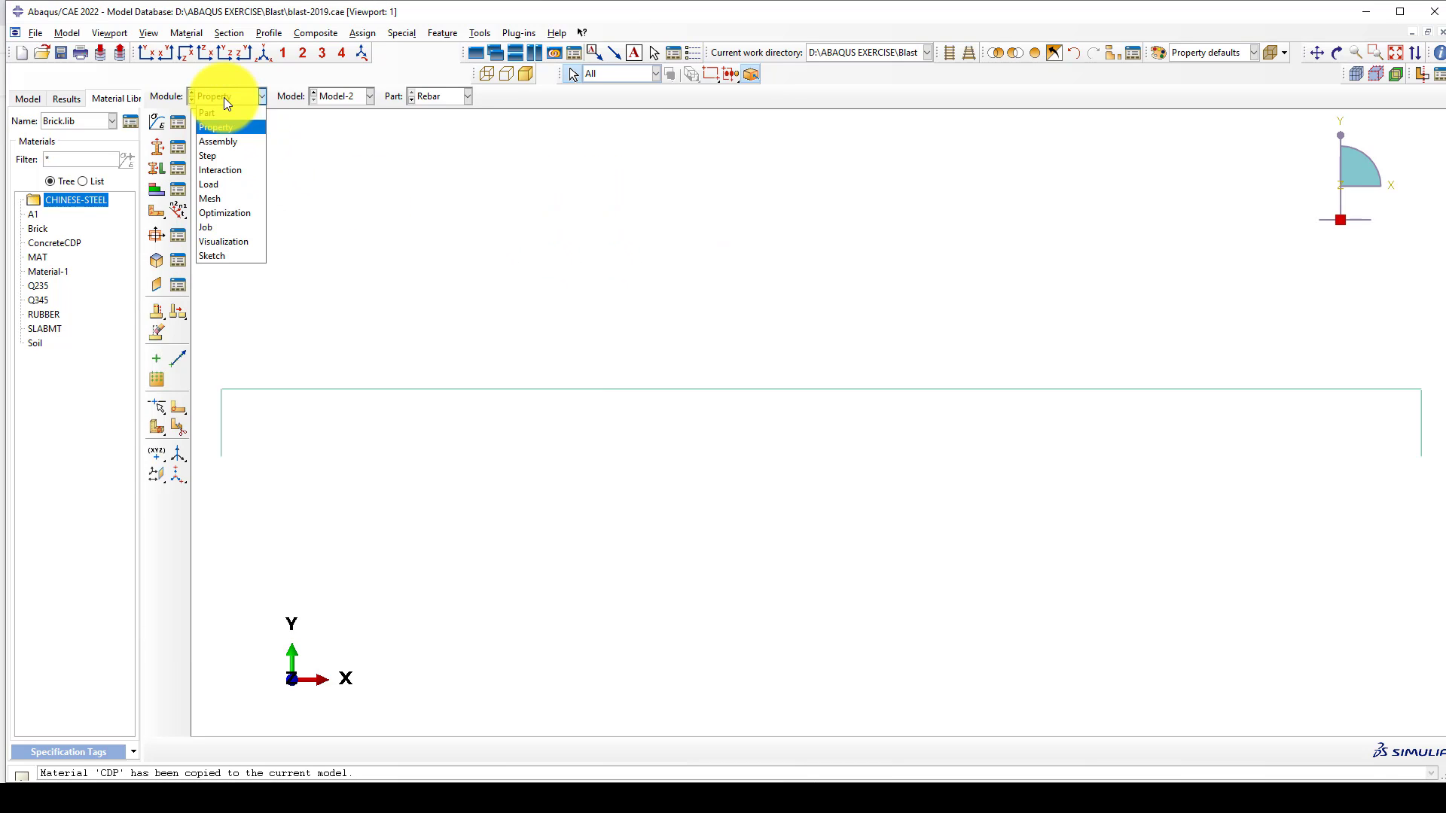
Move through Assembly to the Step module and confirm Step-1 is Dynamic, Explicit, lasting 0.05
click(222, 141)
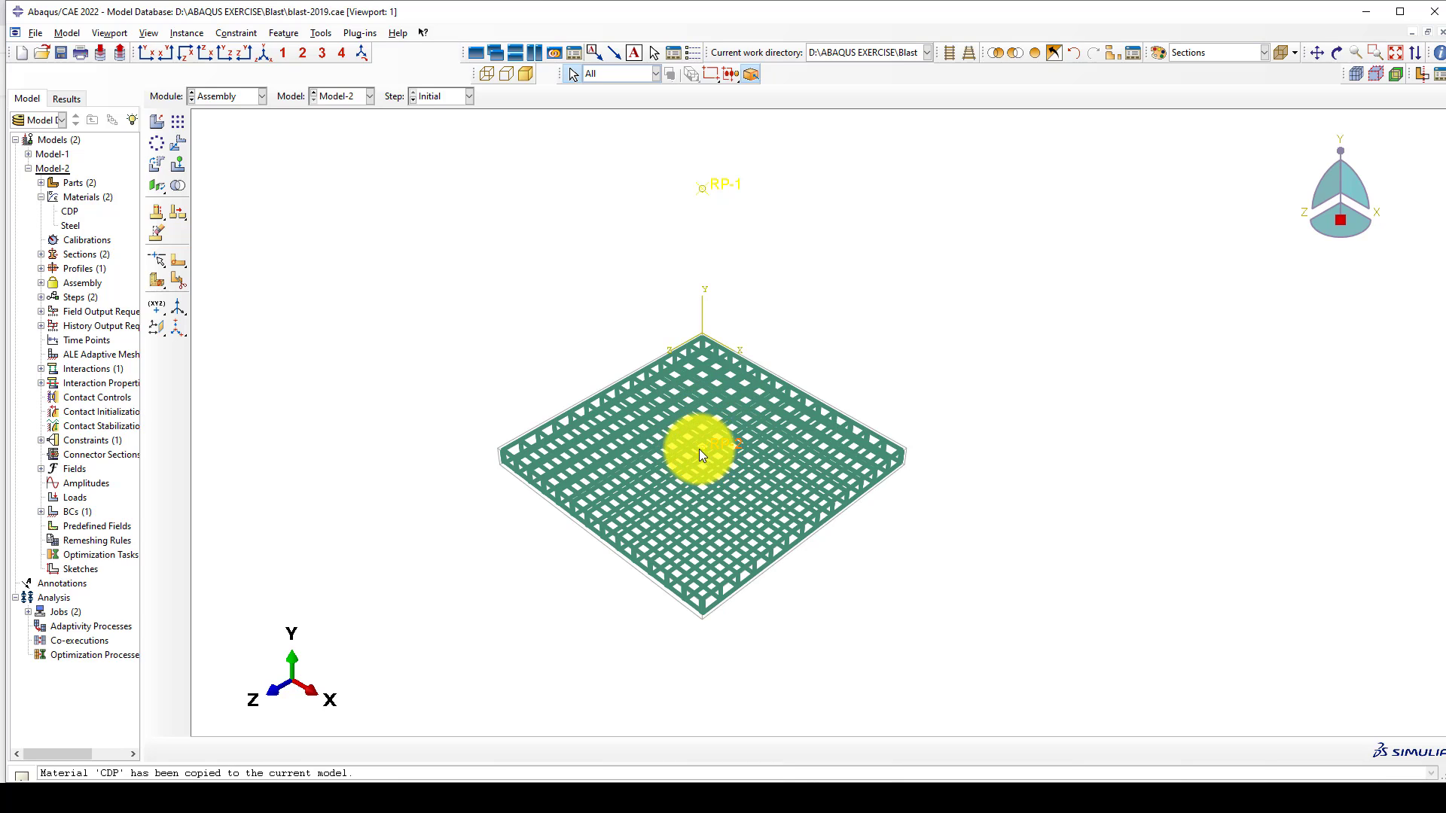
scroll(698, 454, up, 2)
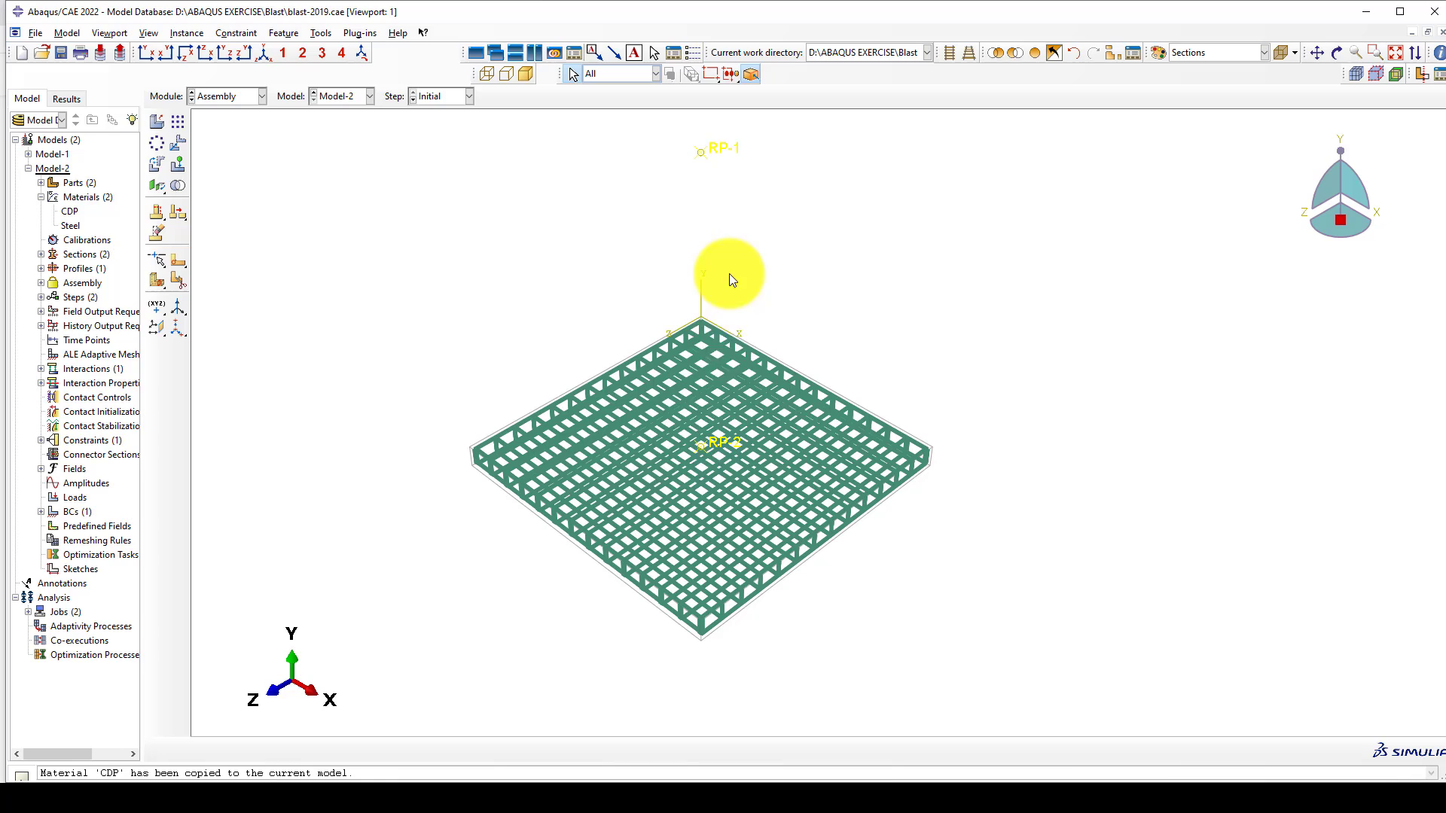
click(205, 98)
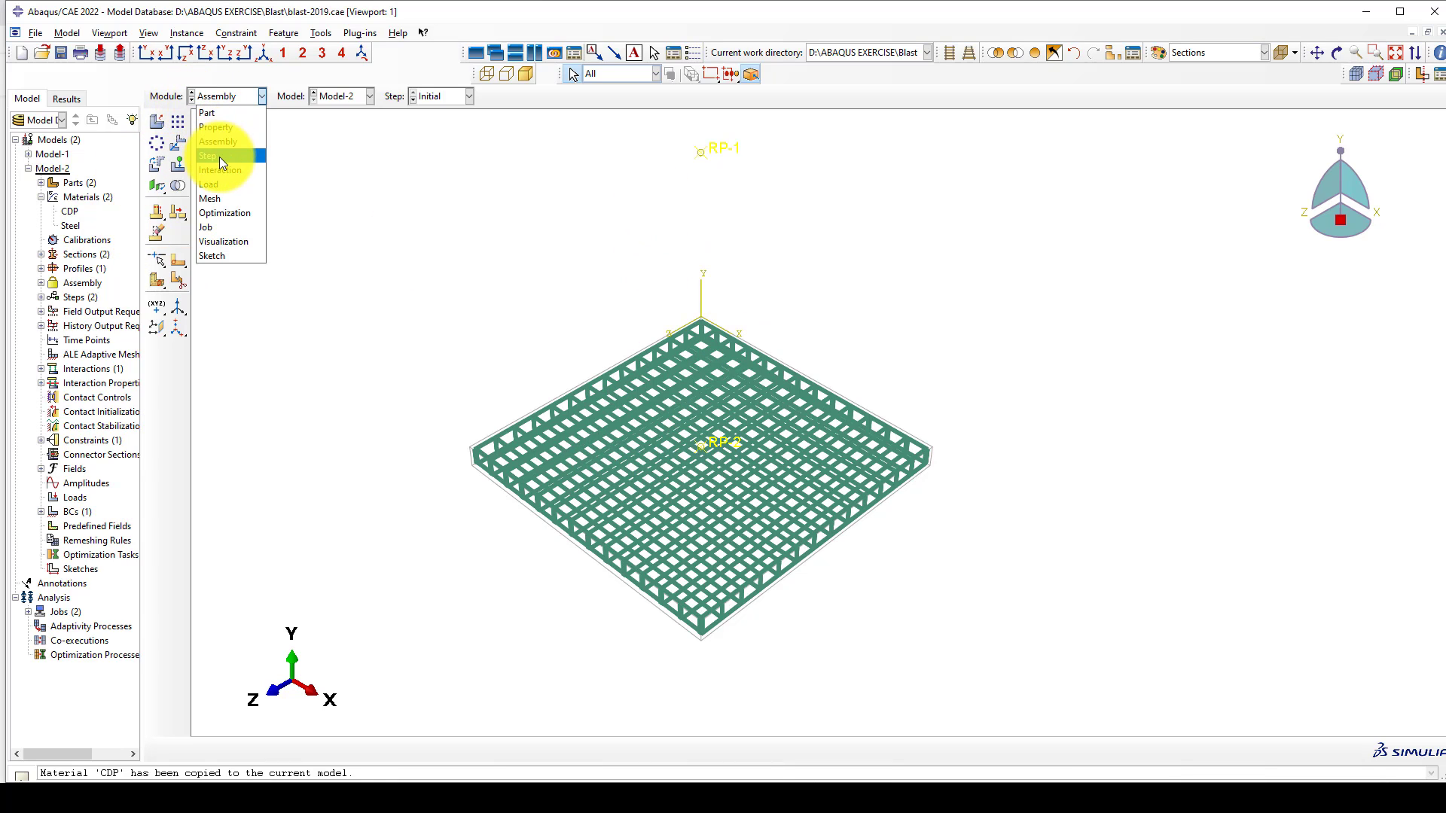
click(219, 156)
click(178, 124)
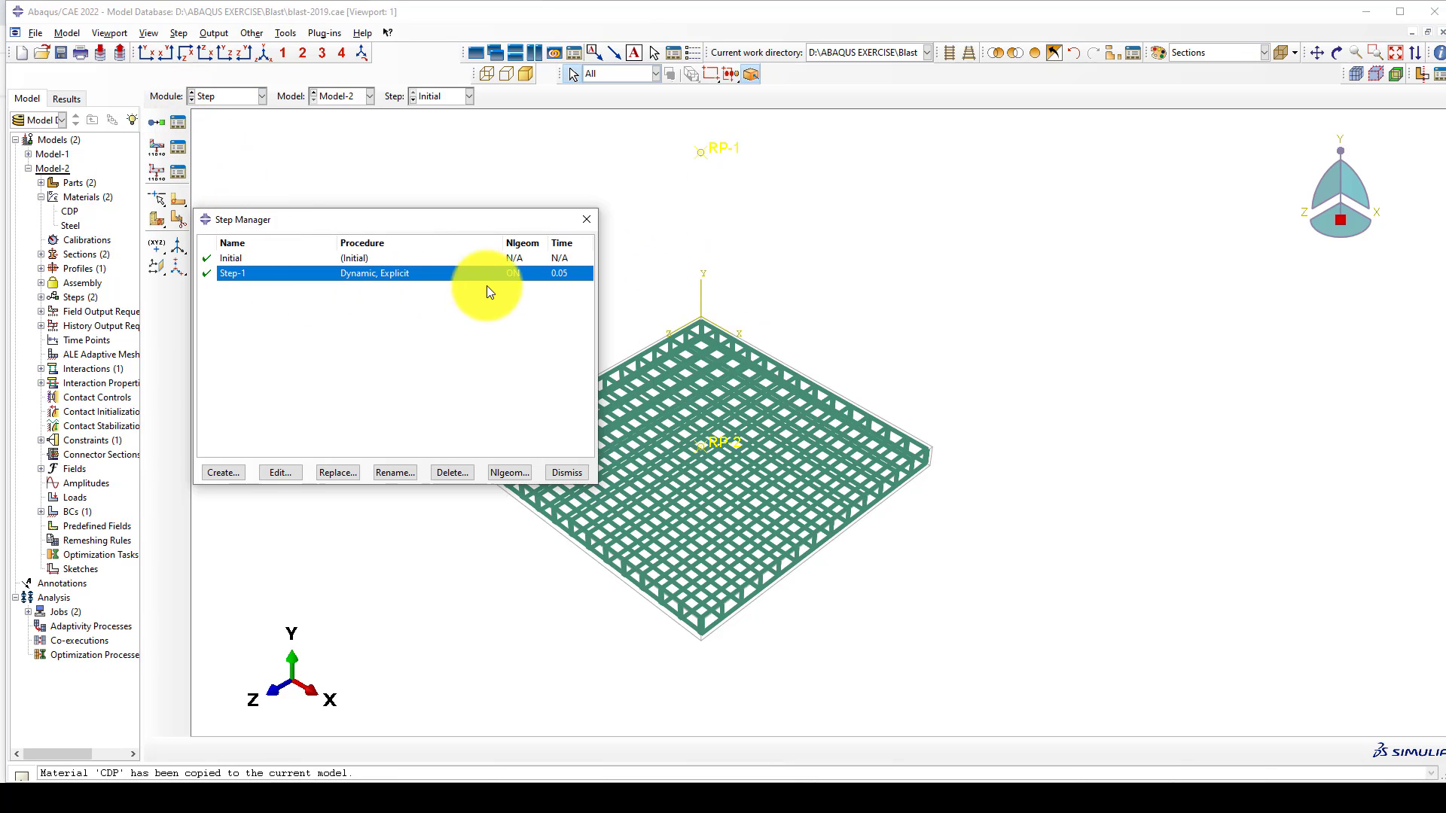
click(588, 218)
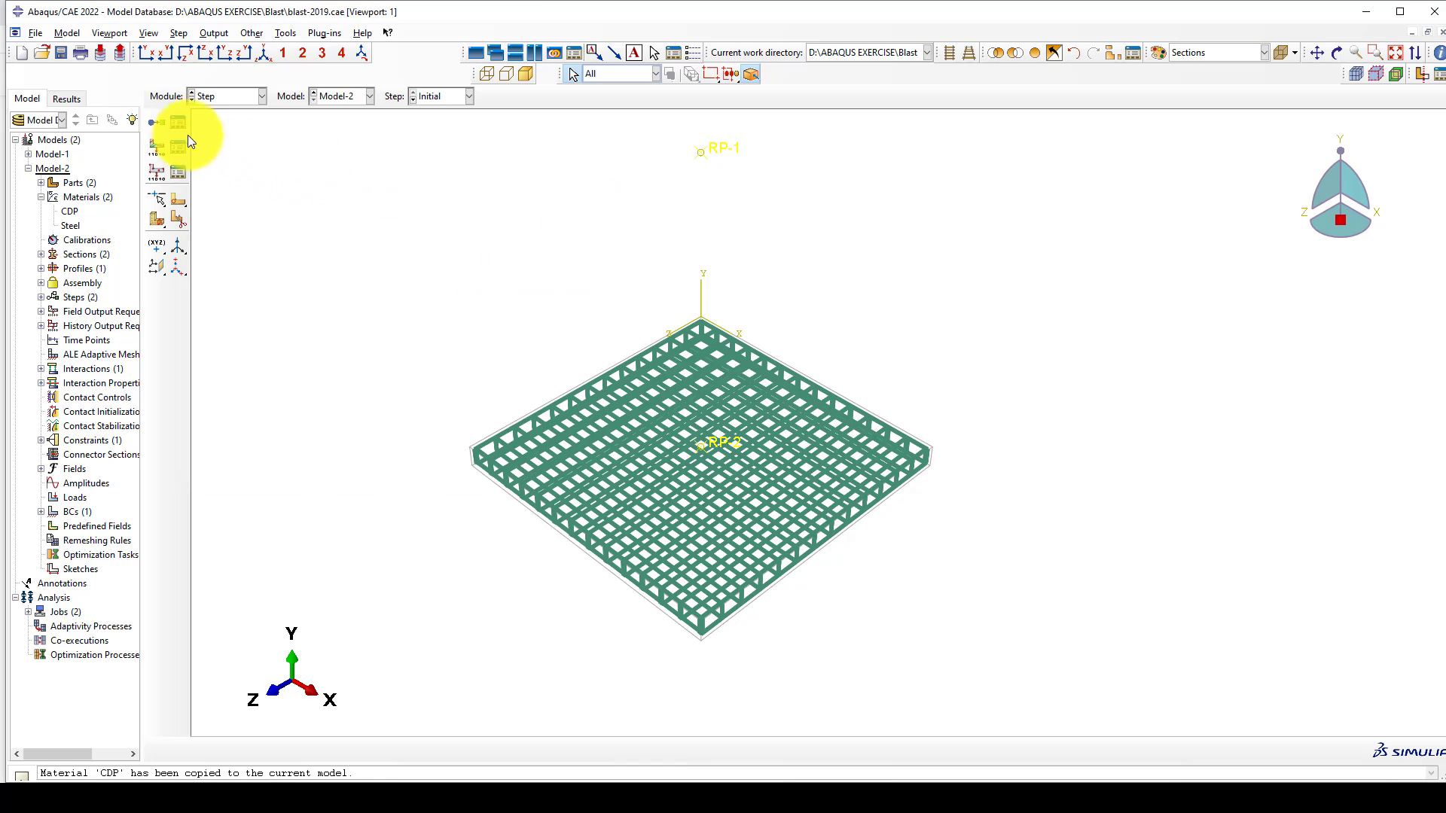
click(210, 98)
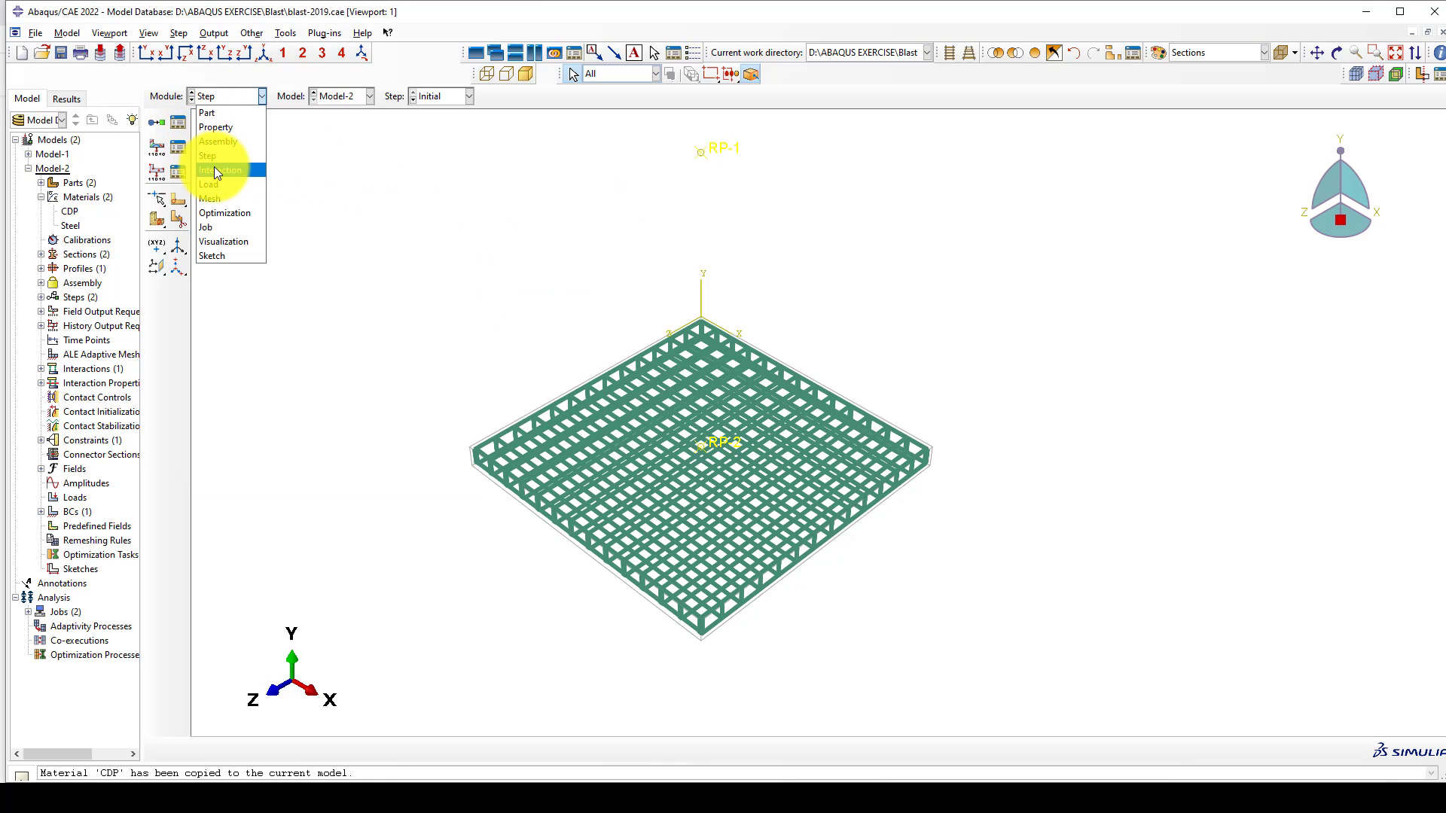
In the Interaction module, review interaction Int-1 and its IntProp-1 CONWEP air-blast property
click(215, 171)
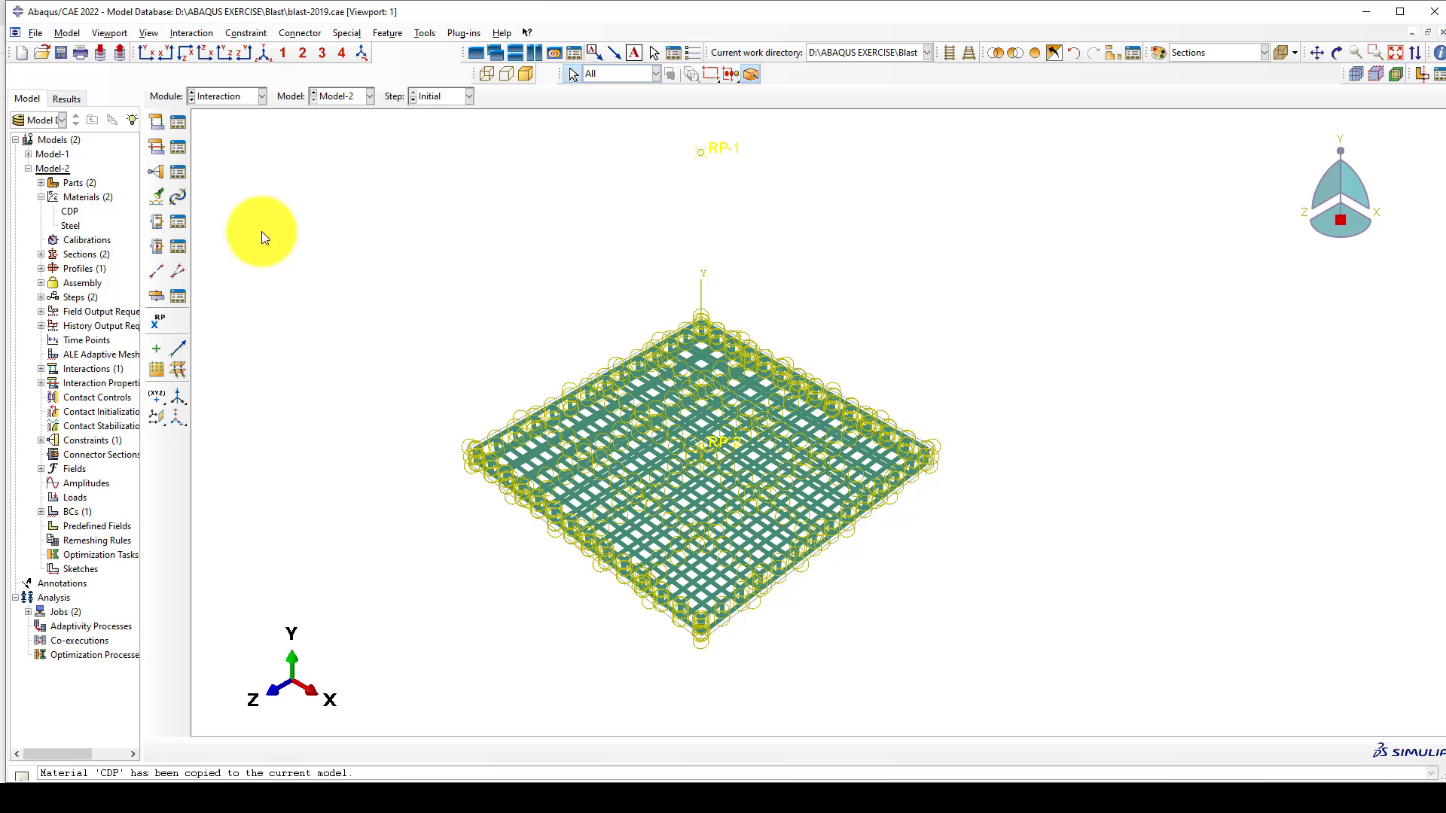
click(178, 121)
click(361, 321)
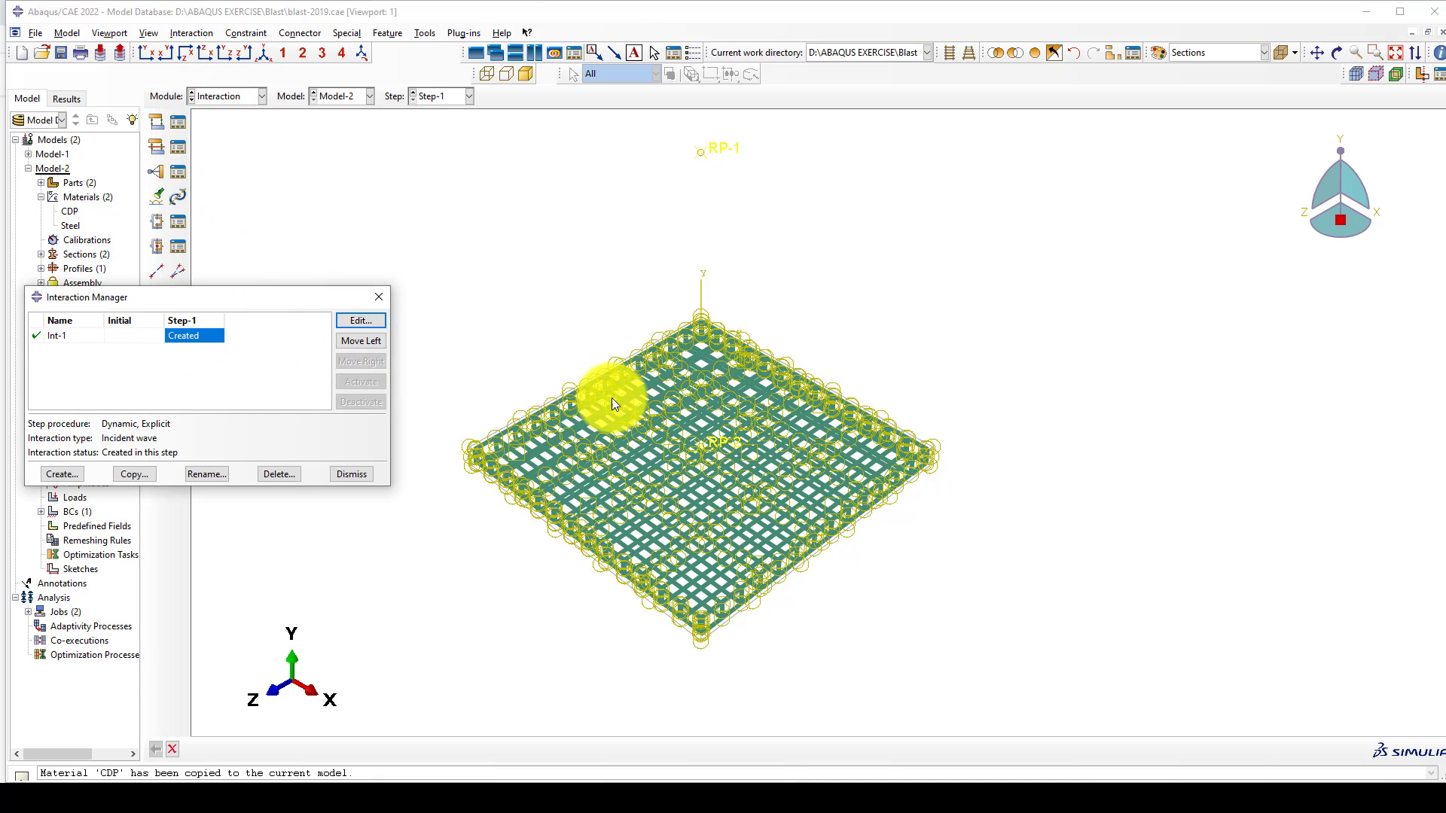
click(248, 88)
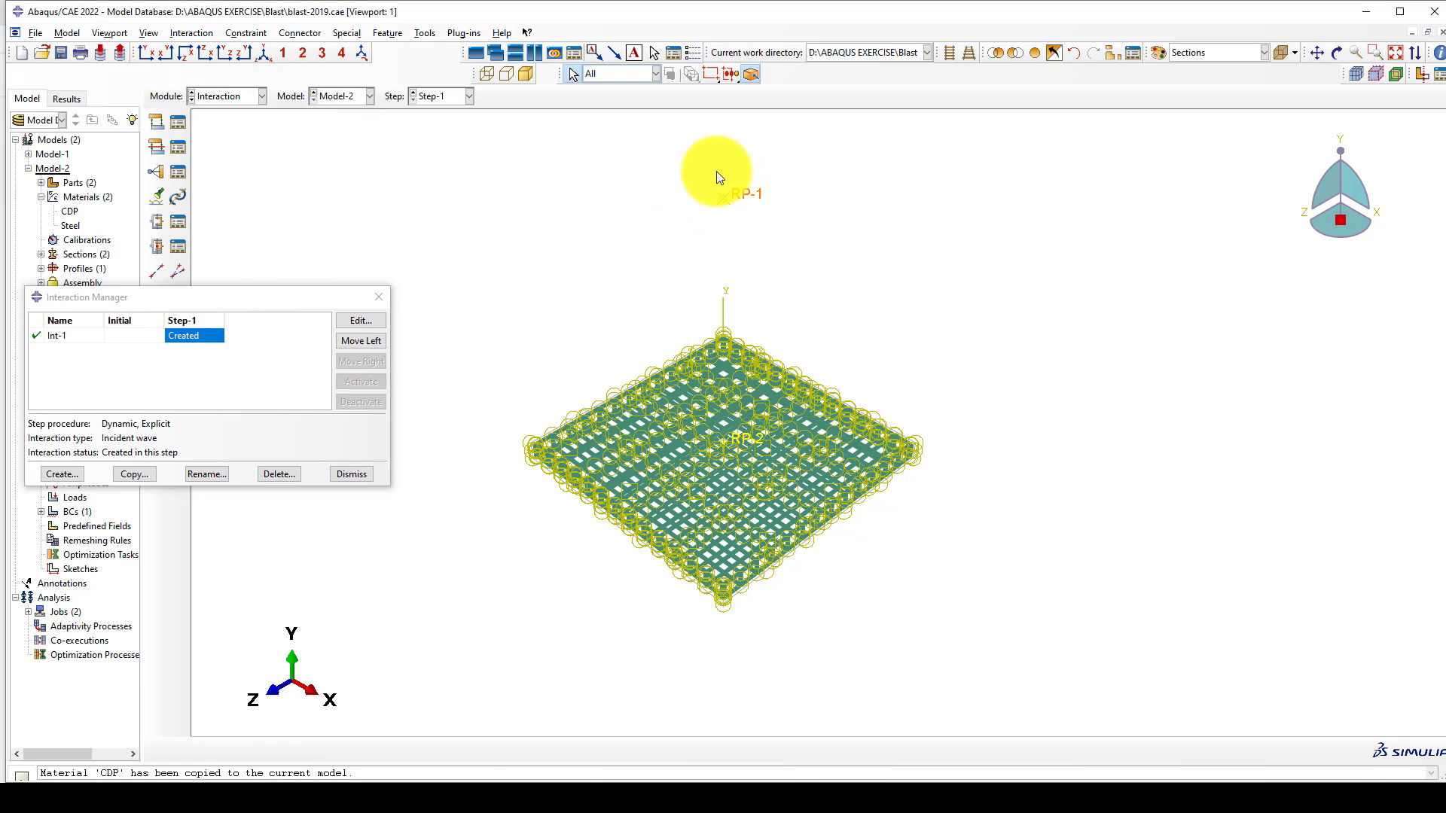
click(379, 297)
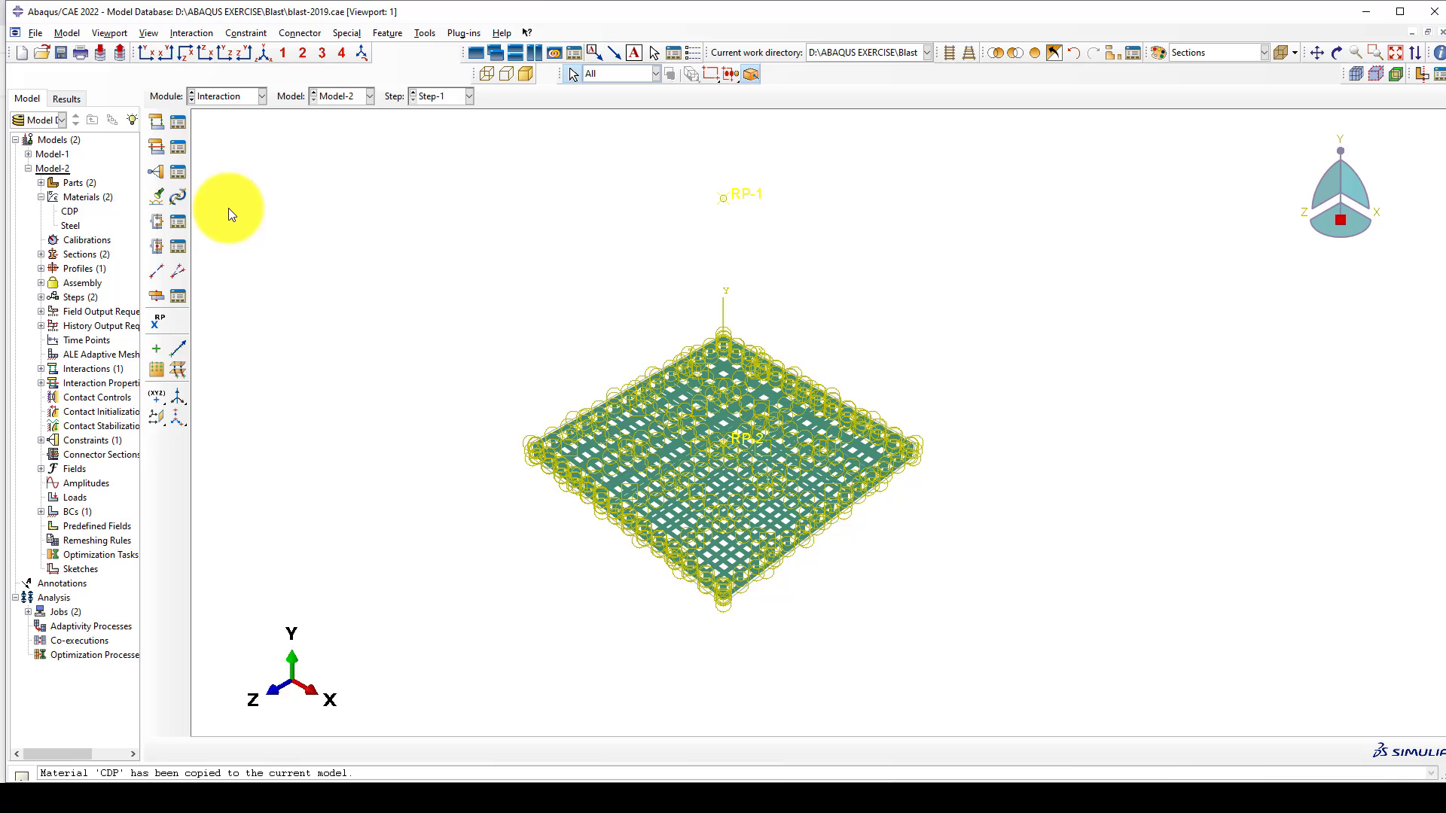
click(179, 148)
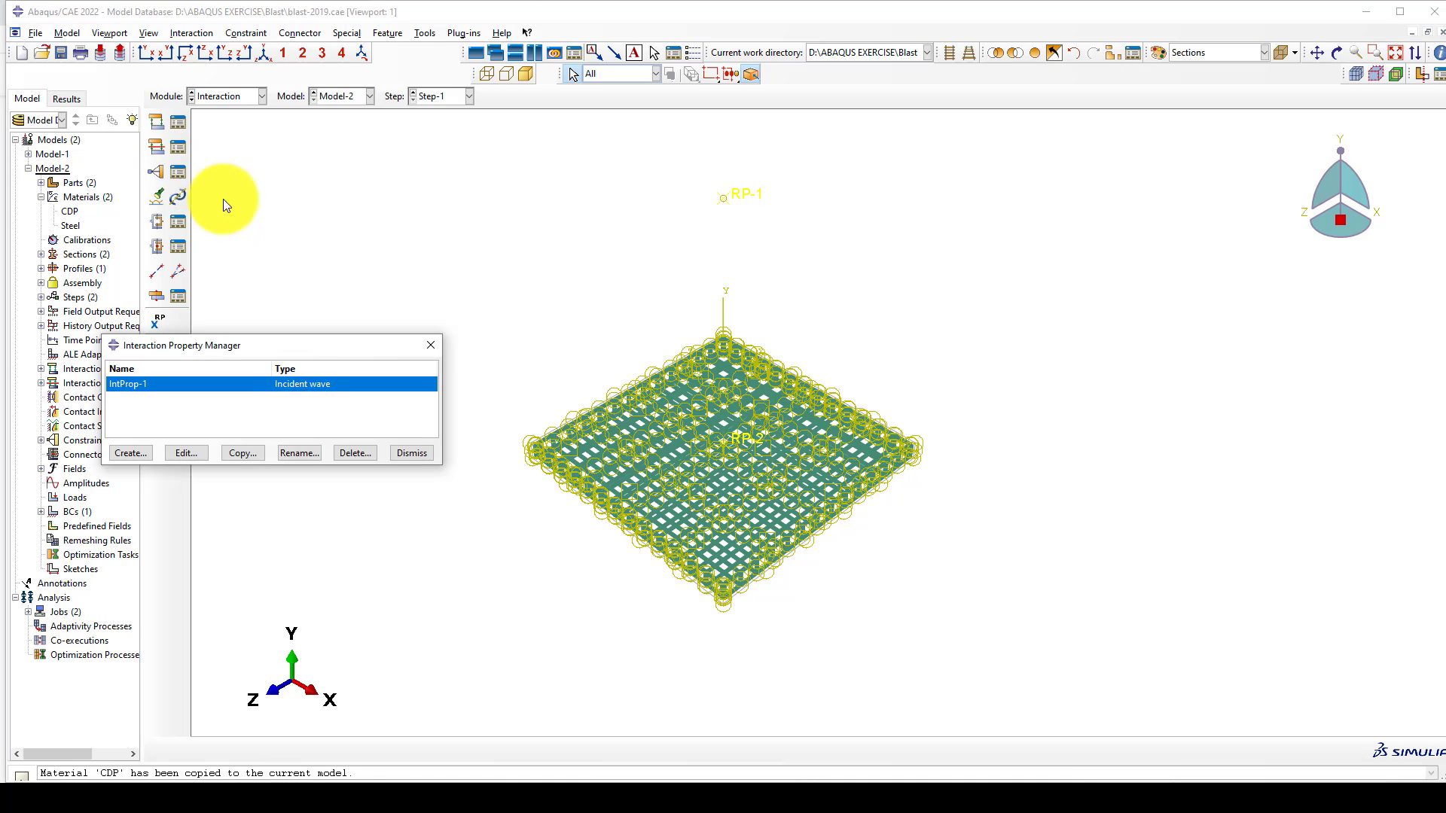
click(172, 453)
drag(173, 73, 236, 97)
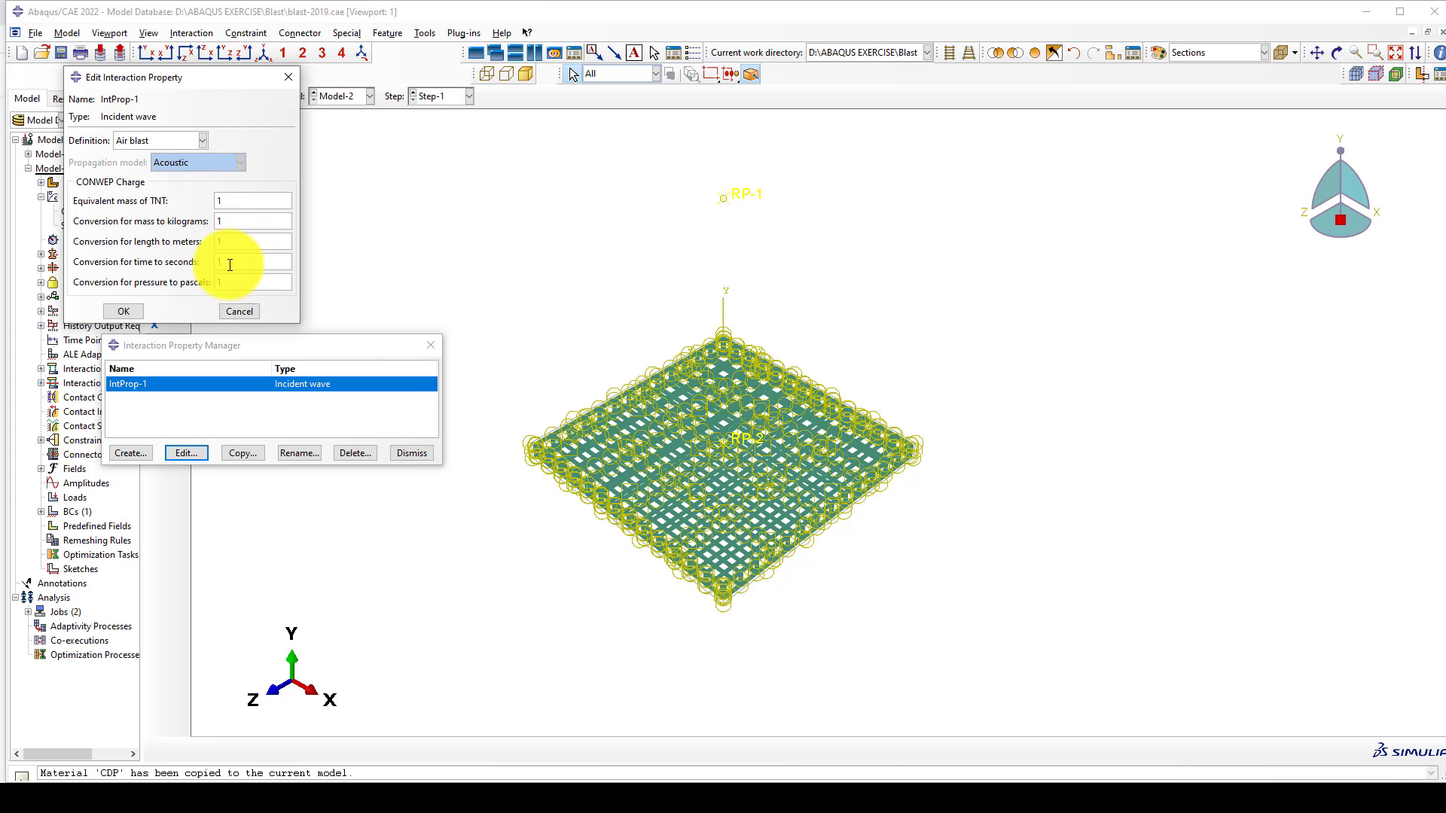
click(120, 309)
click(406, 454)
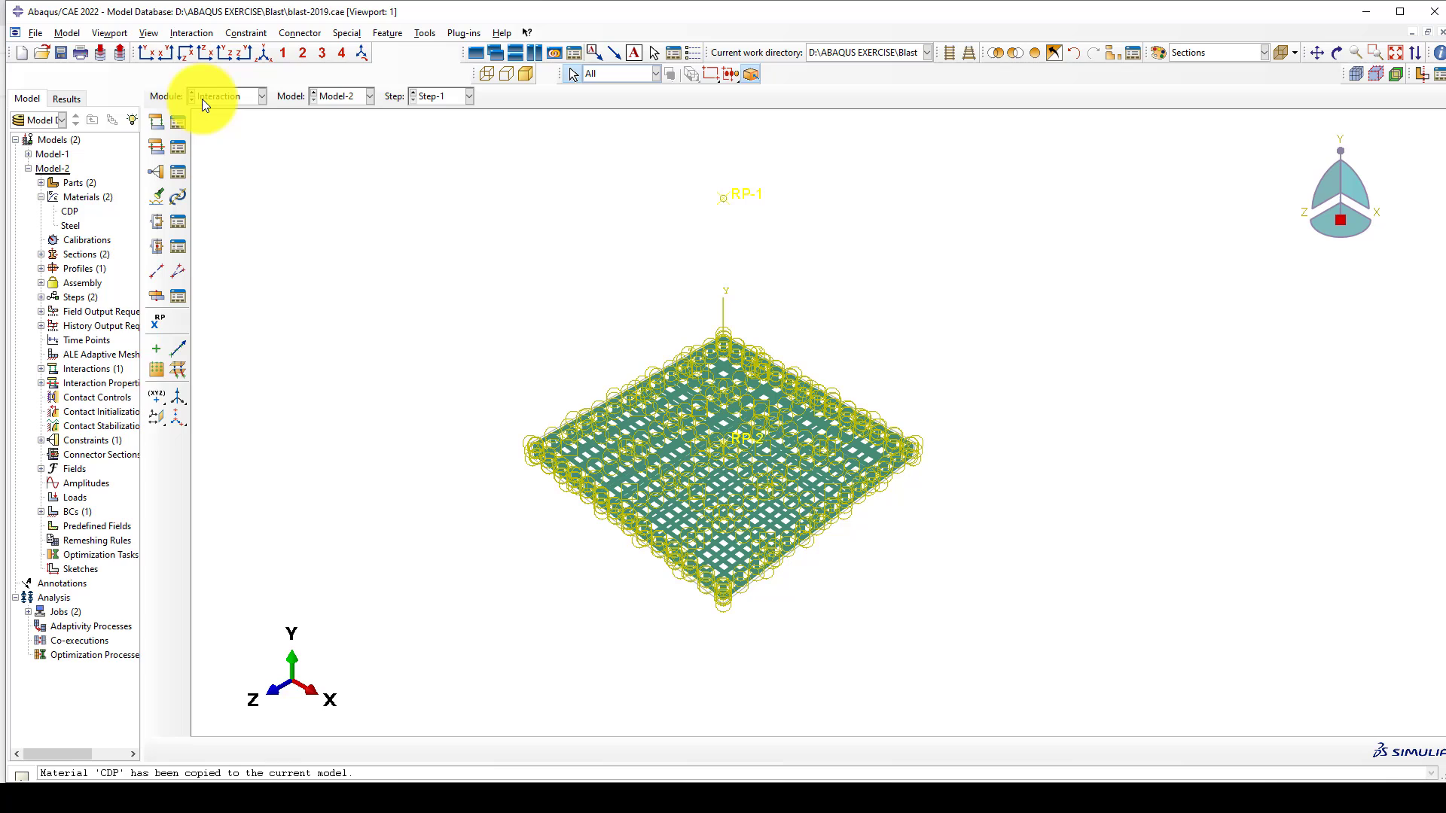
Inspect the EM embedded-region constraint without changing it
click(204, 96)
click(204, 96)
click(177, 171)
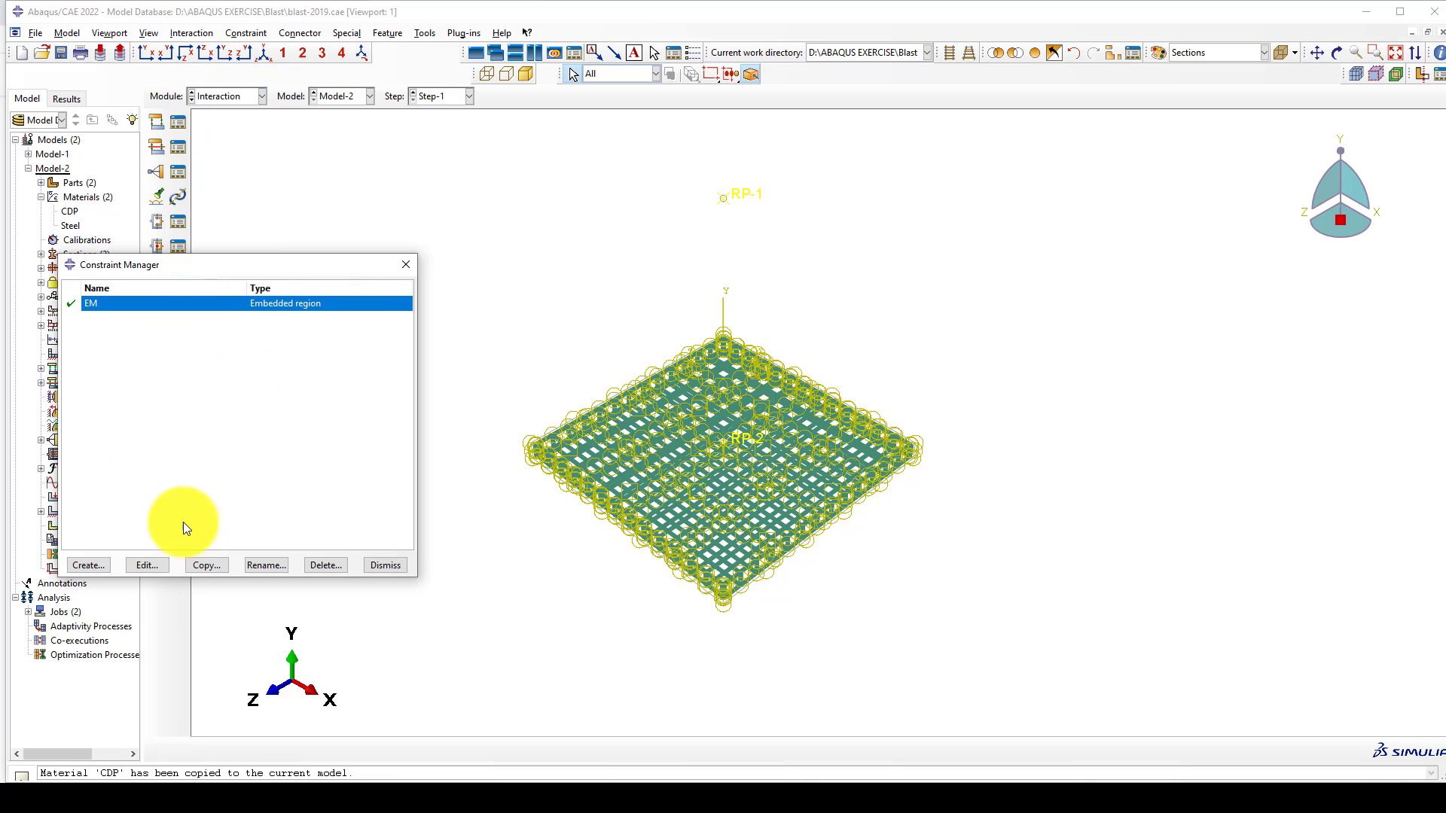
click(131, 565)
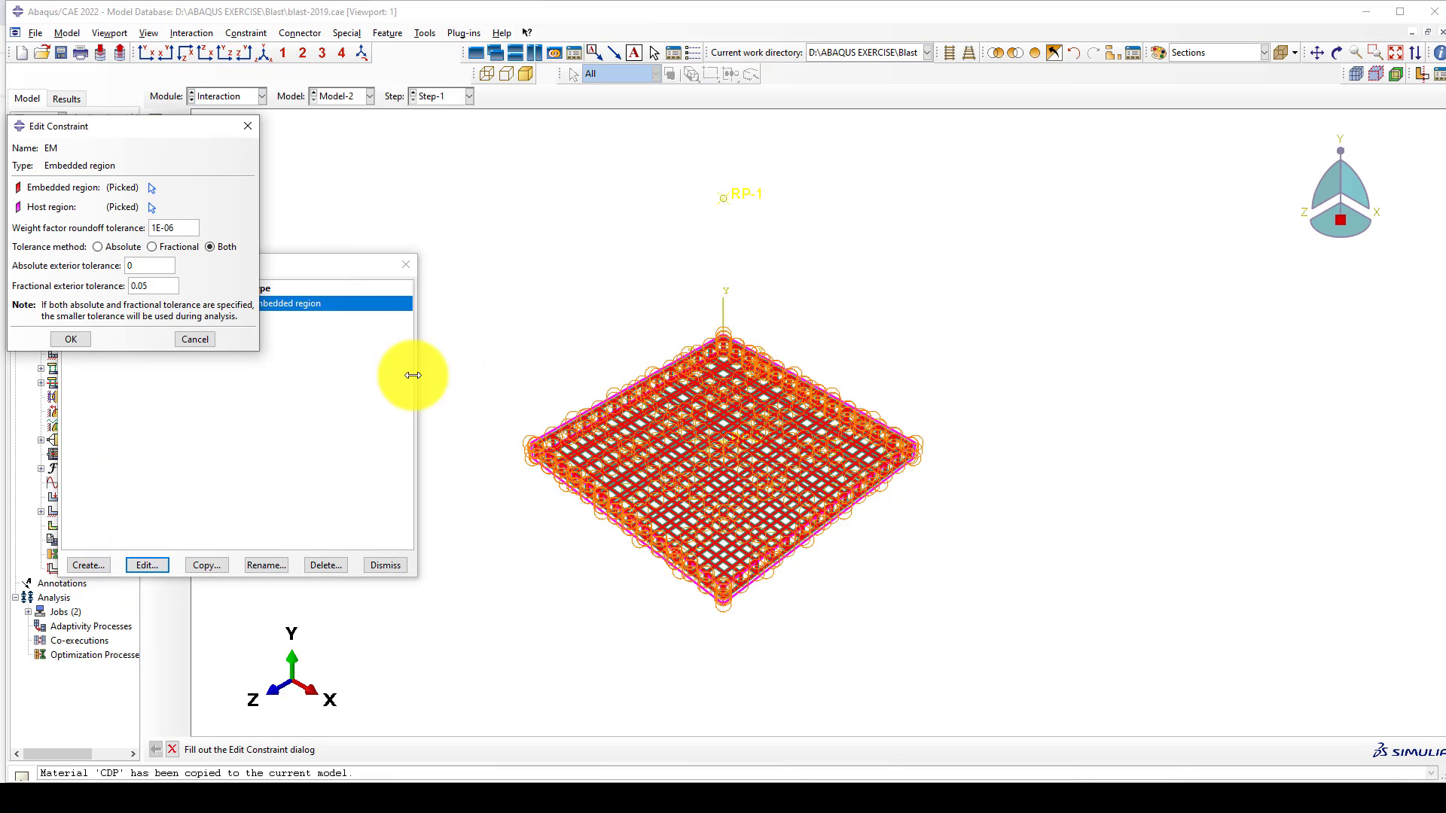
click(194, 338)
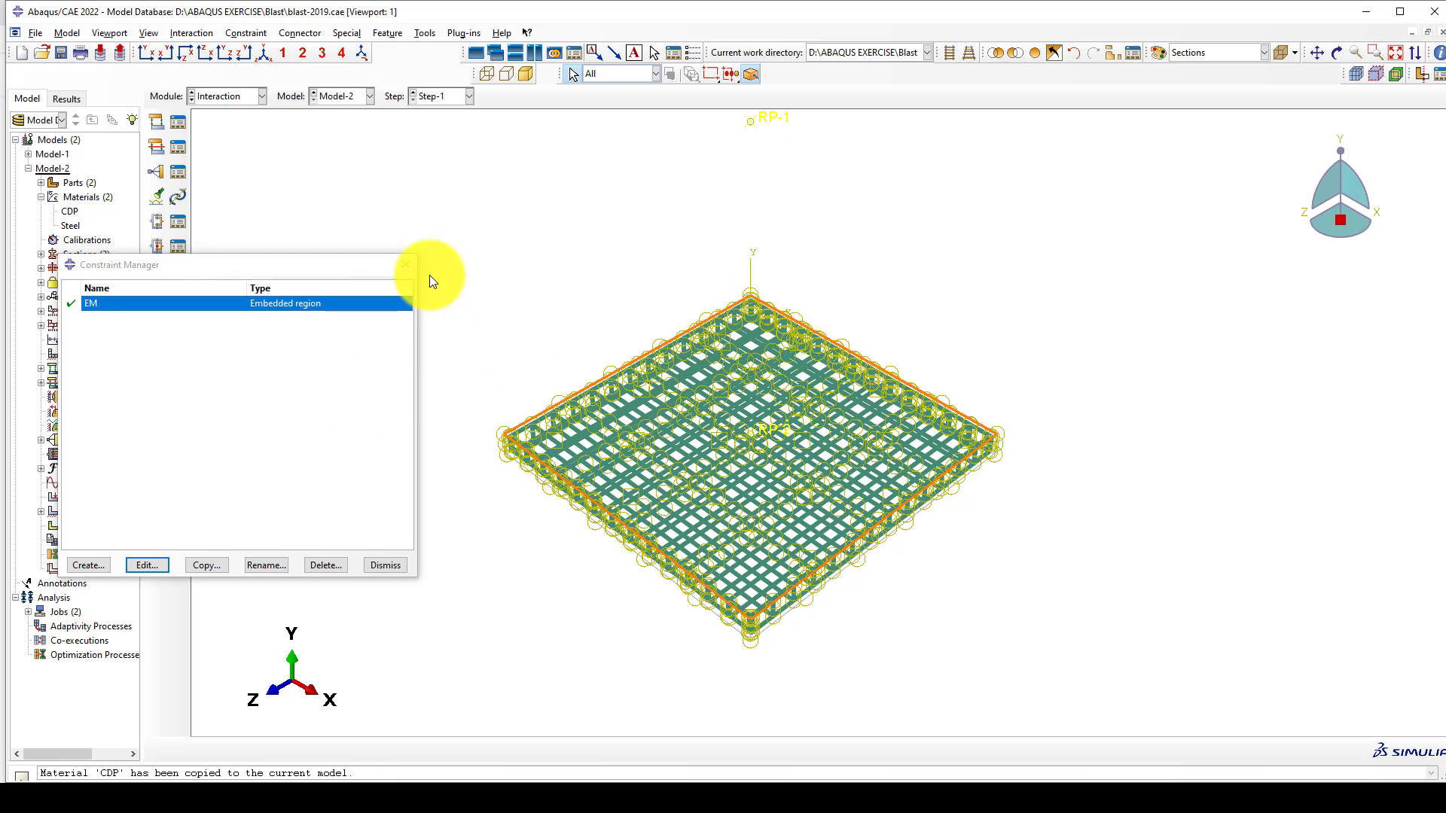
click(405, 264)
click(177, 172)
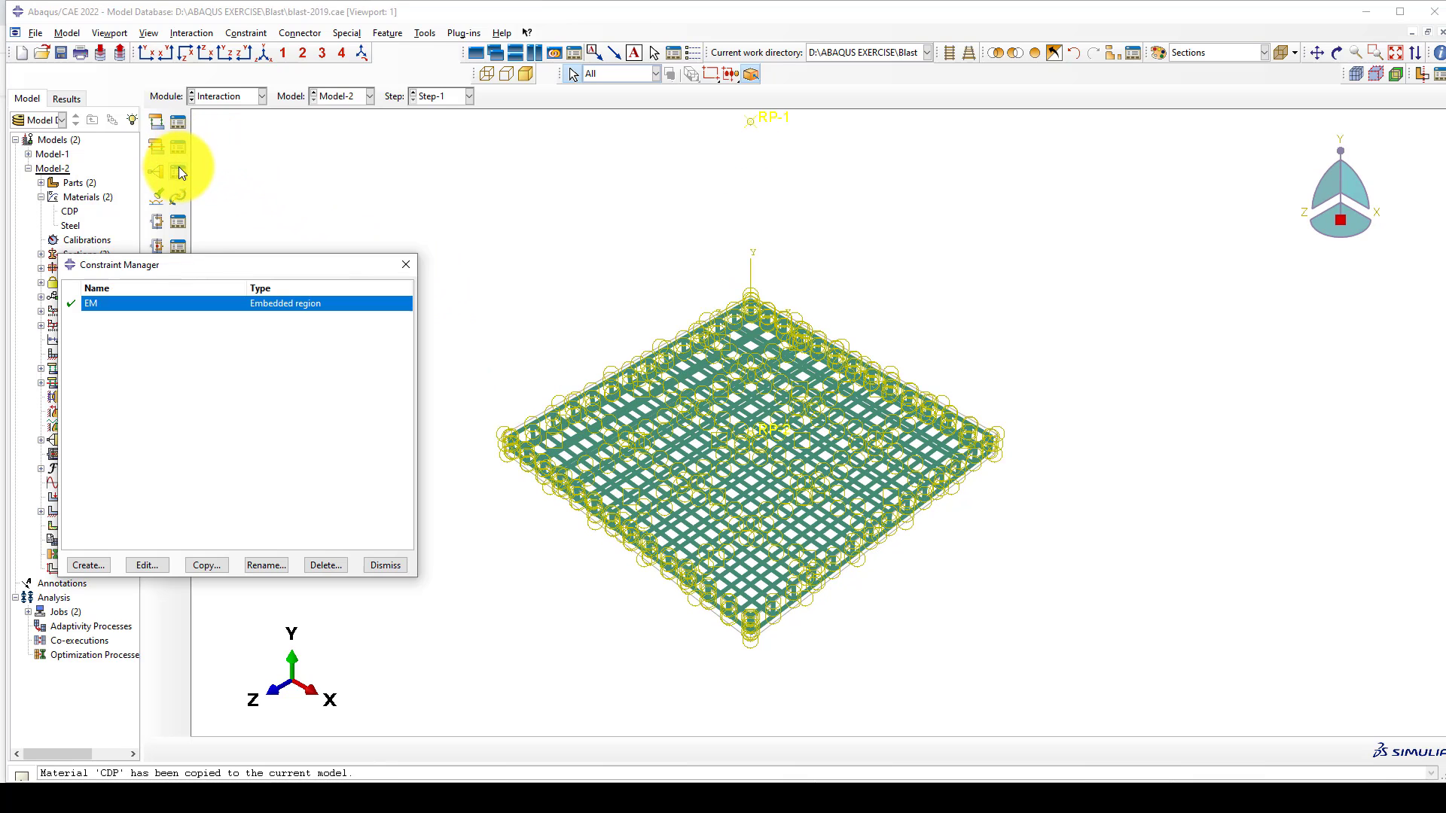
click(177, 146)
click(431, 343)
Switch to the Load module to view the slab's edge boundary conditions
click(405, 264)
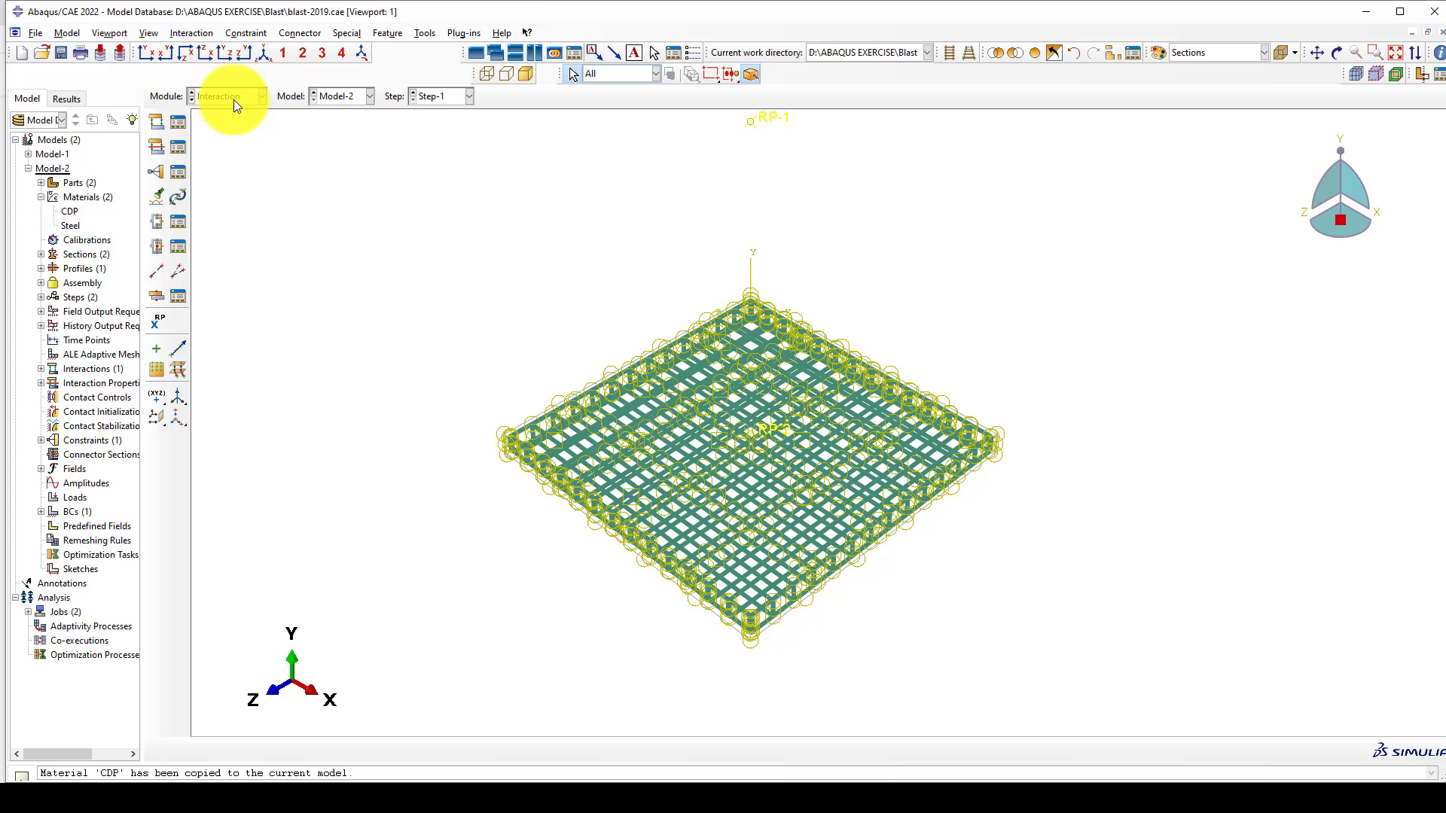
click(234, 96)
click(220, 182)
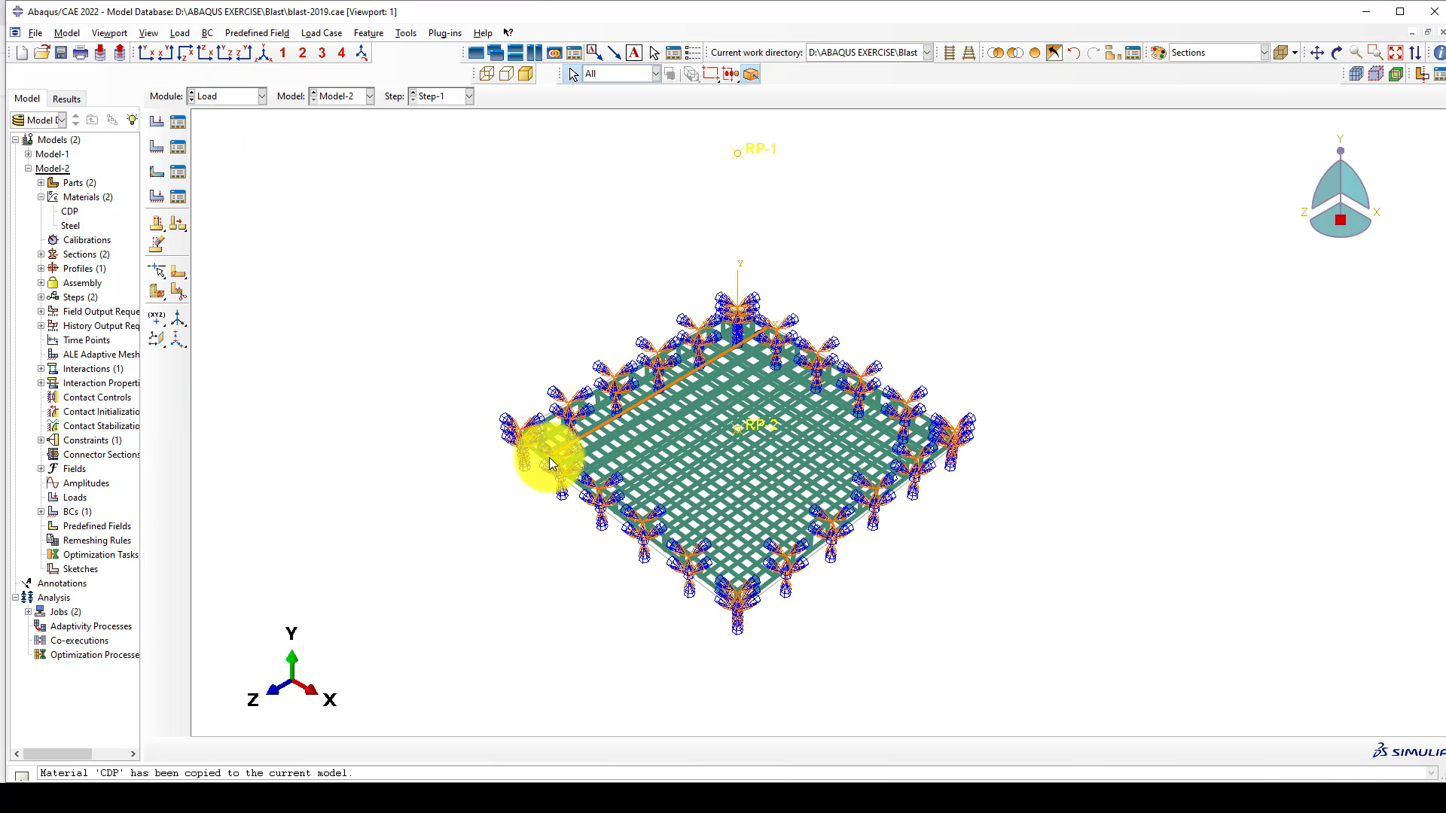
In the Mesh module, switch to the Slab part and check its global seed size
click(213, 98)
click(214, 200)
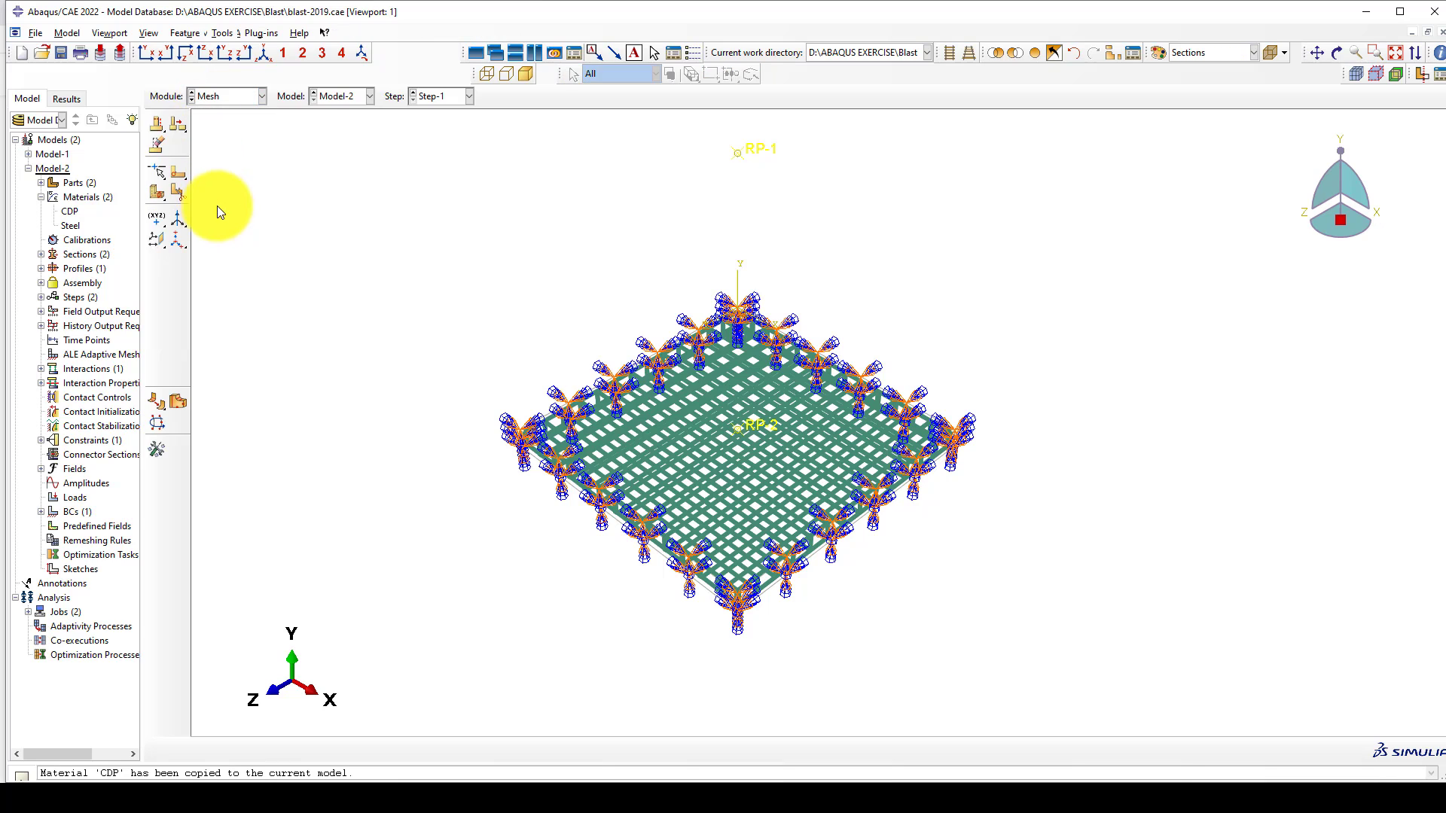
click(475, 95)
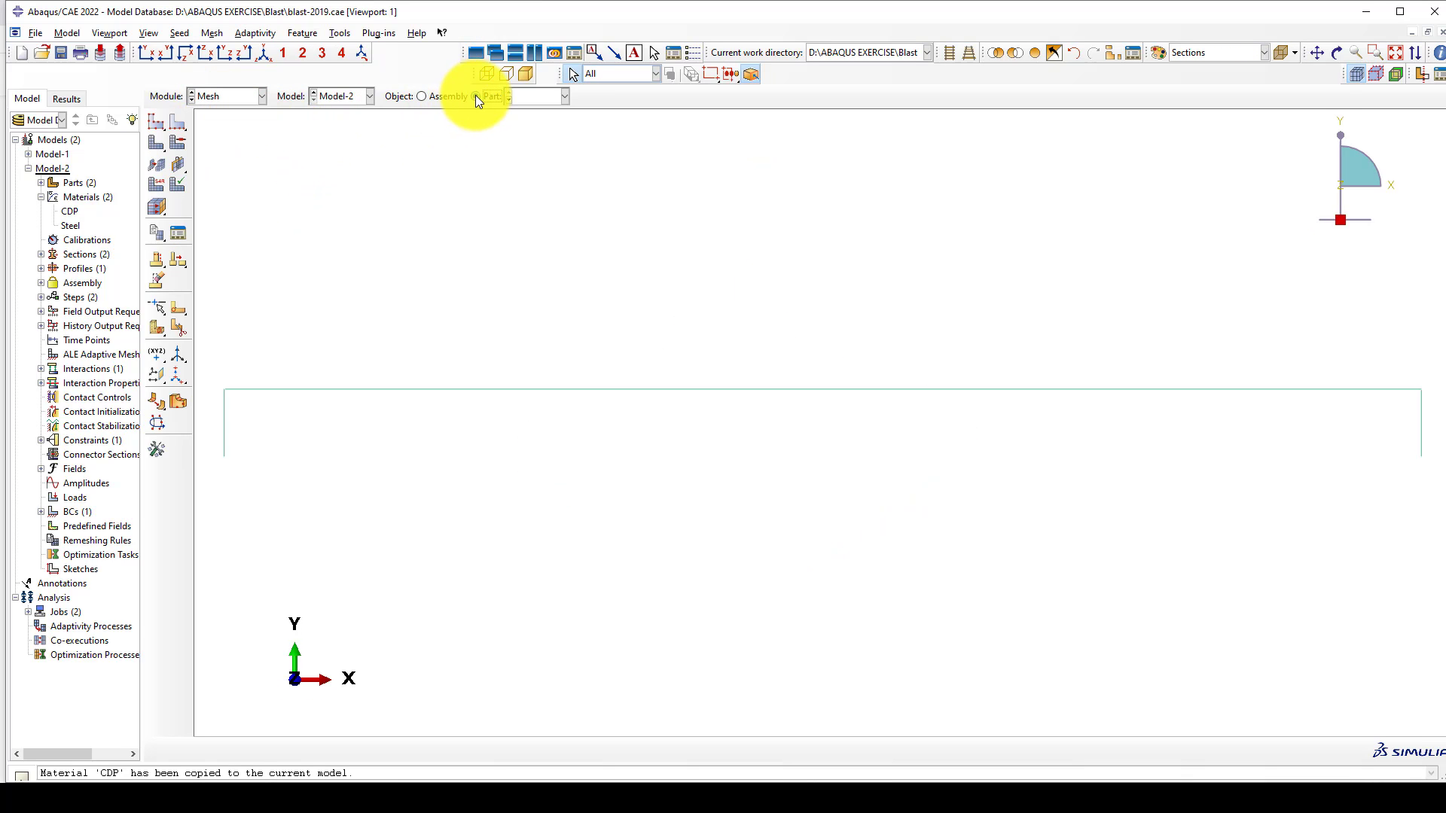
click(564, 96)
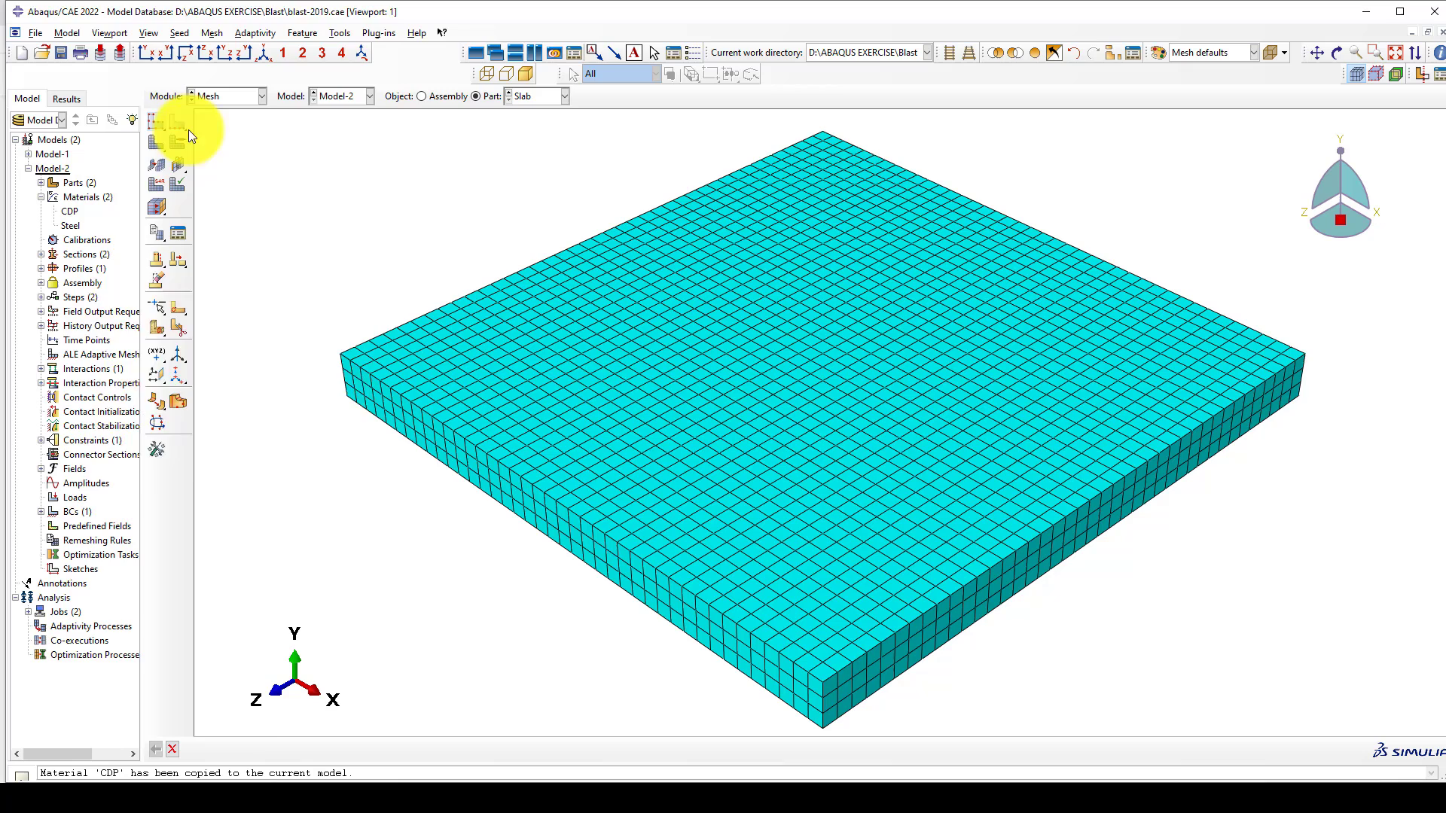
click(156, 122)
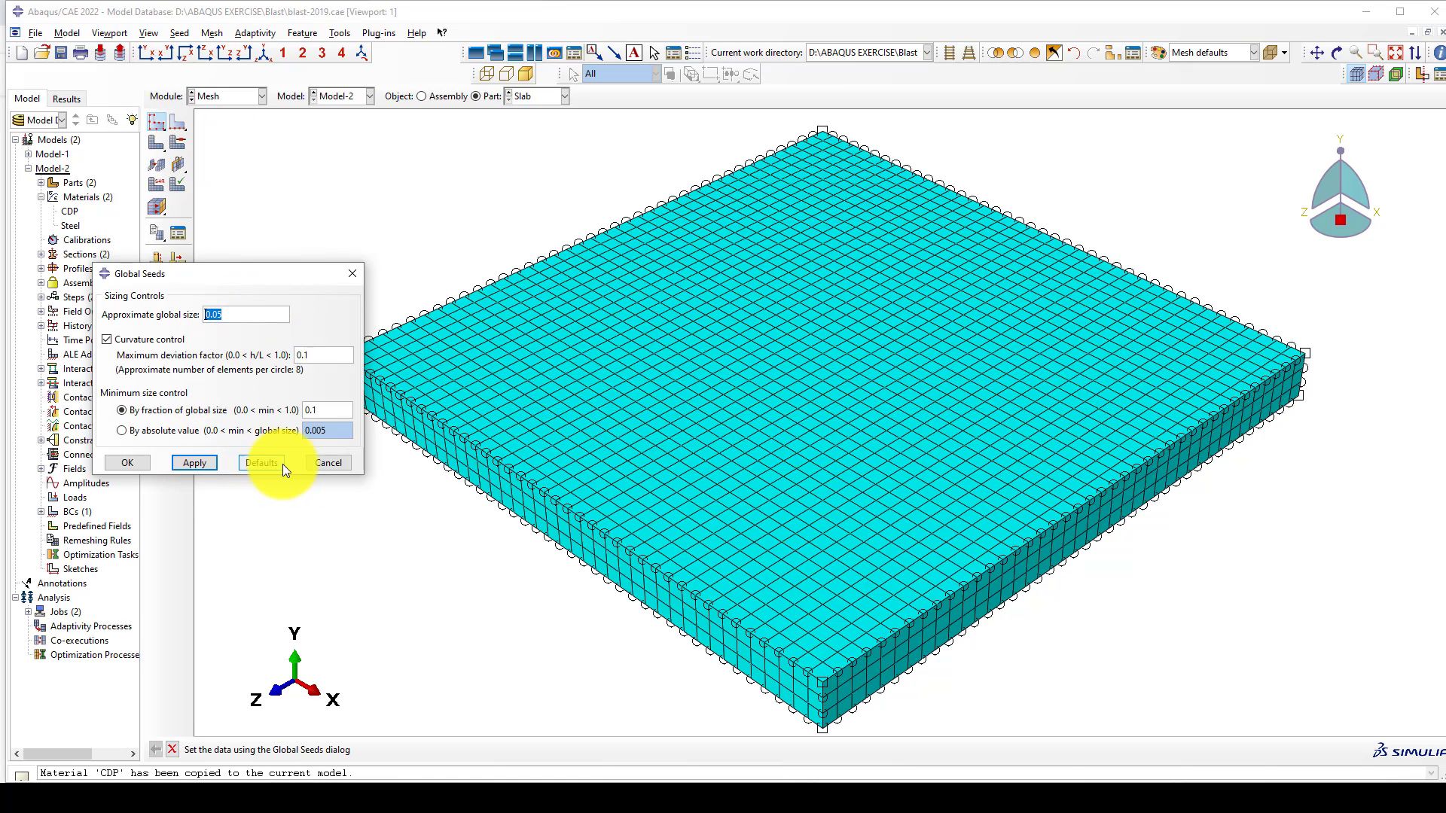
click(328, 462)
click(220, 98)
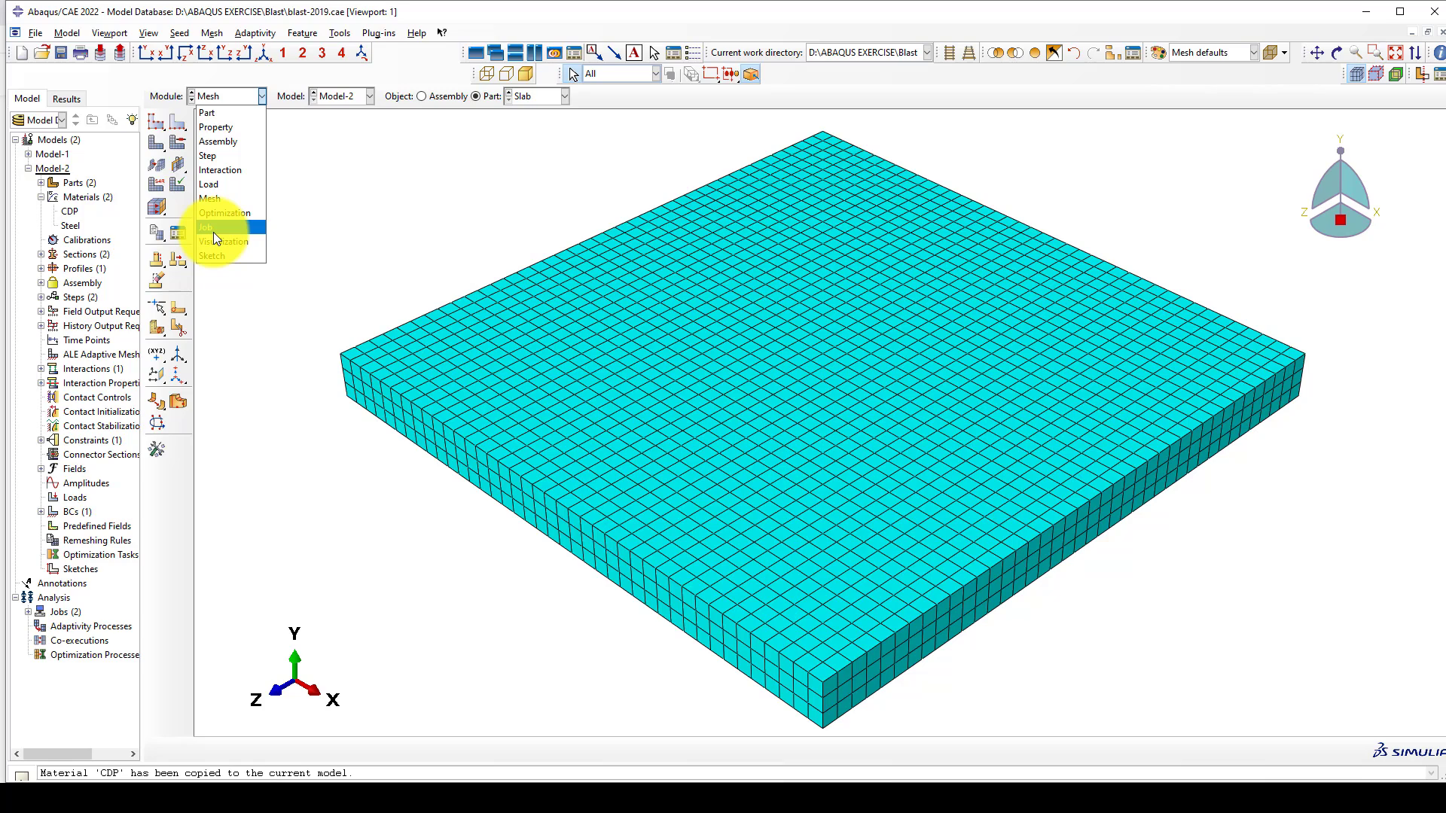
click(218, 199)
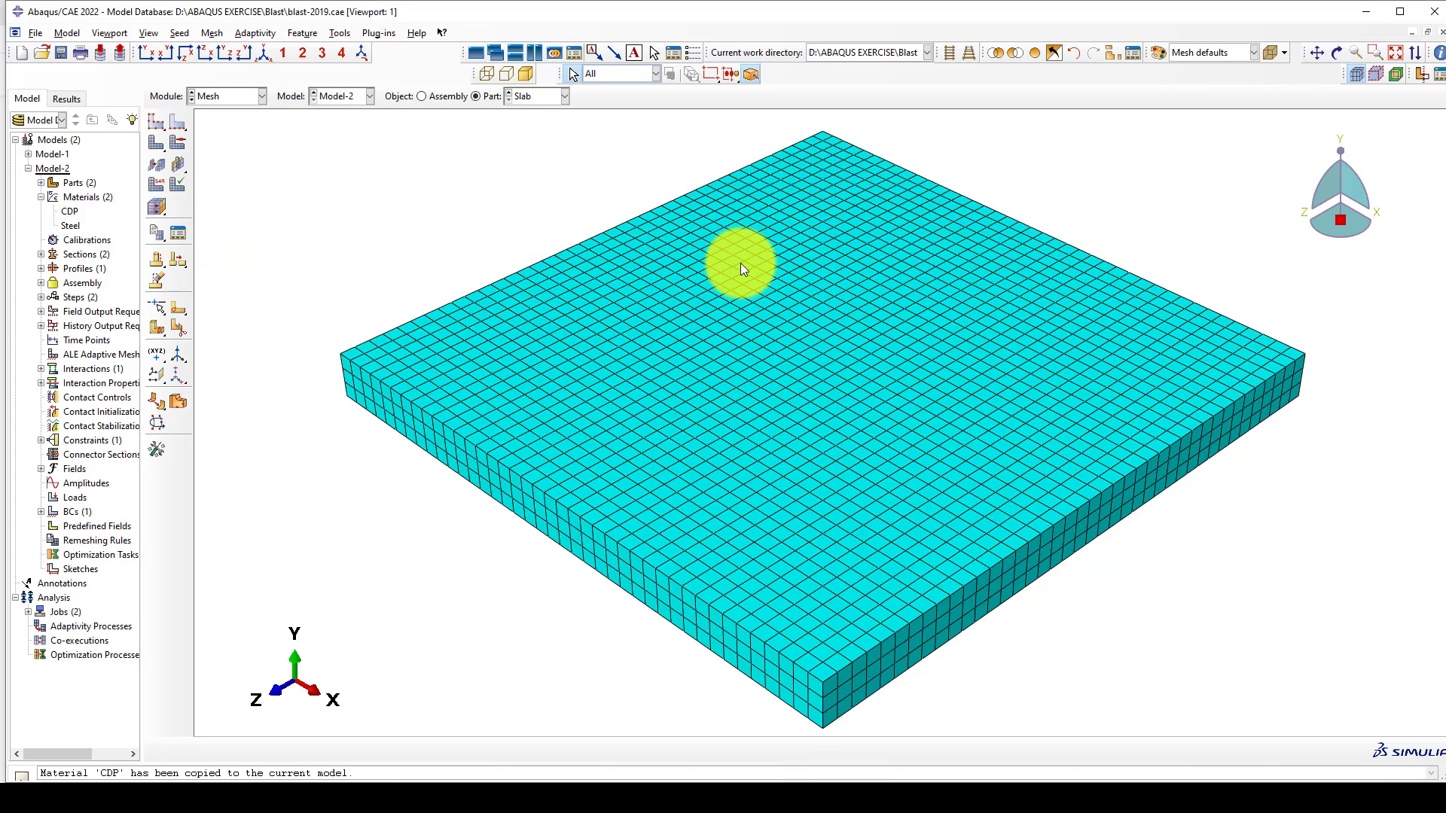
Assign explicit C3D8R elements with element deletion to the whole slab
scroll(741, 264, down, 2)
click(155, 187)
scroll(521, 308, down, 2)
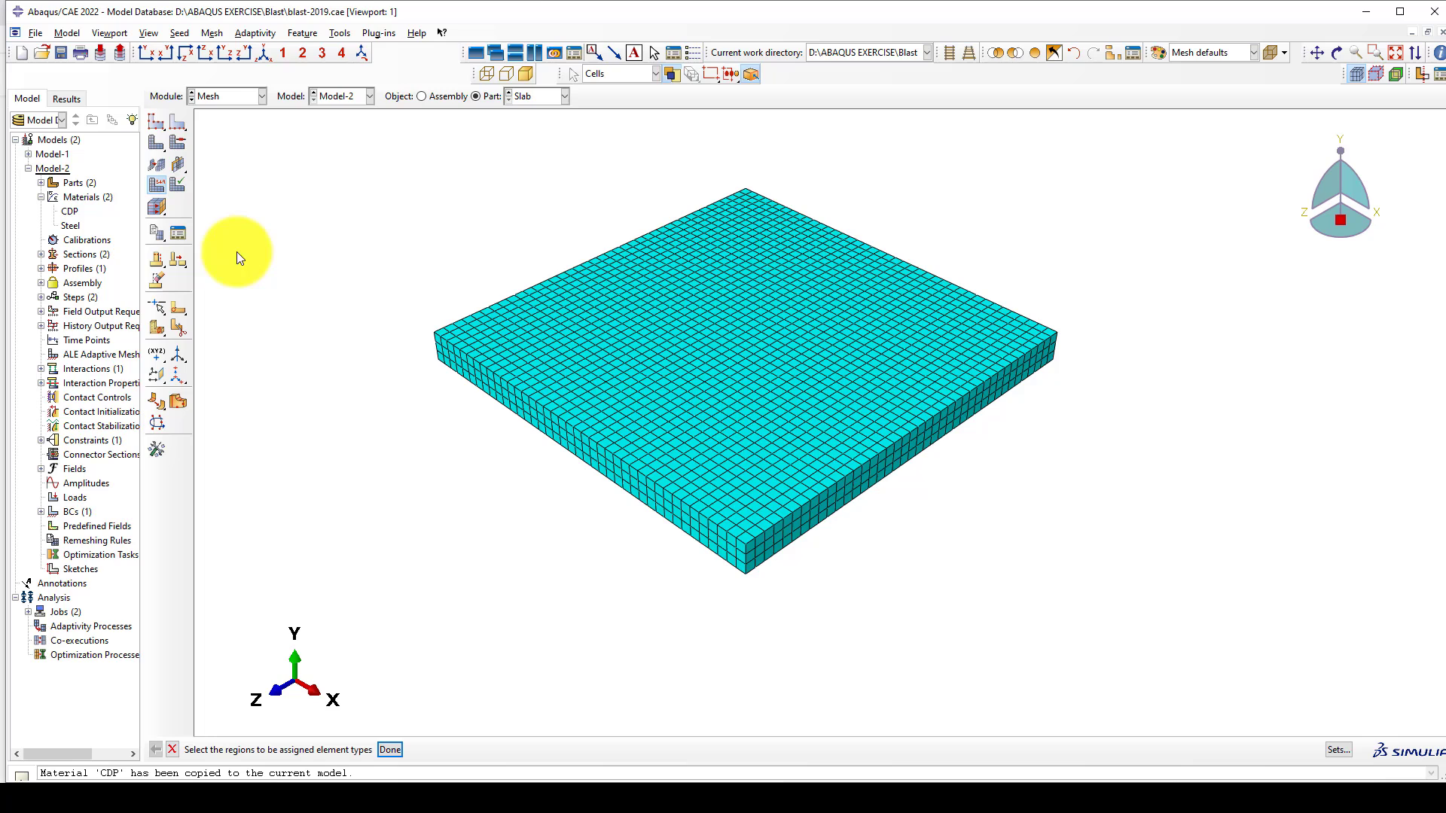
drag(414, 255, 1163, 602)
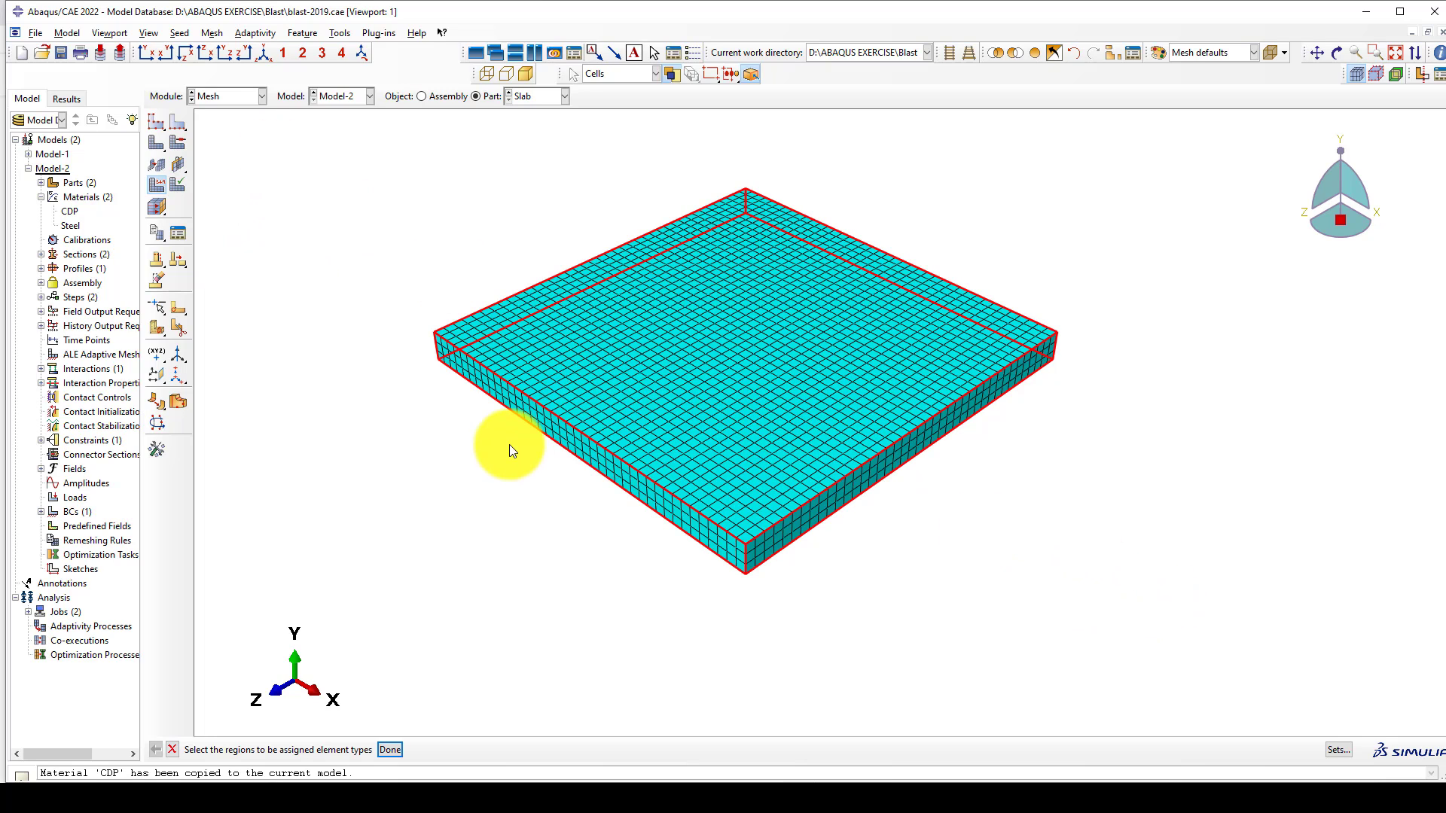
middle_click(509, 444)
click(224, 257)
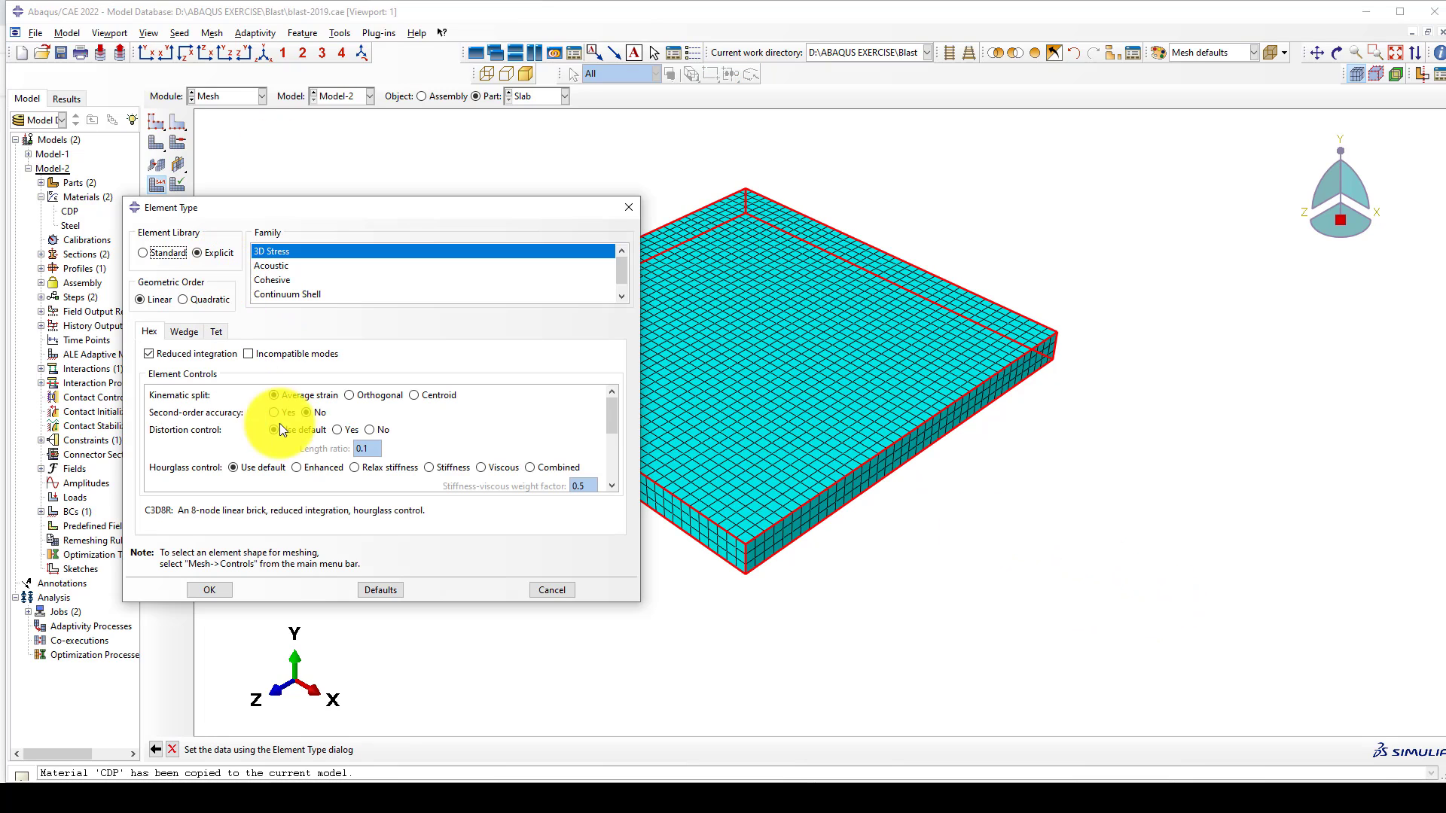
scroll(319, 459, down, 1)
drag(610, 420, 612, 468)
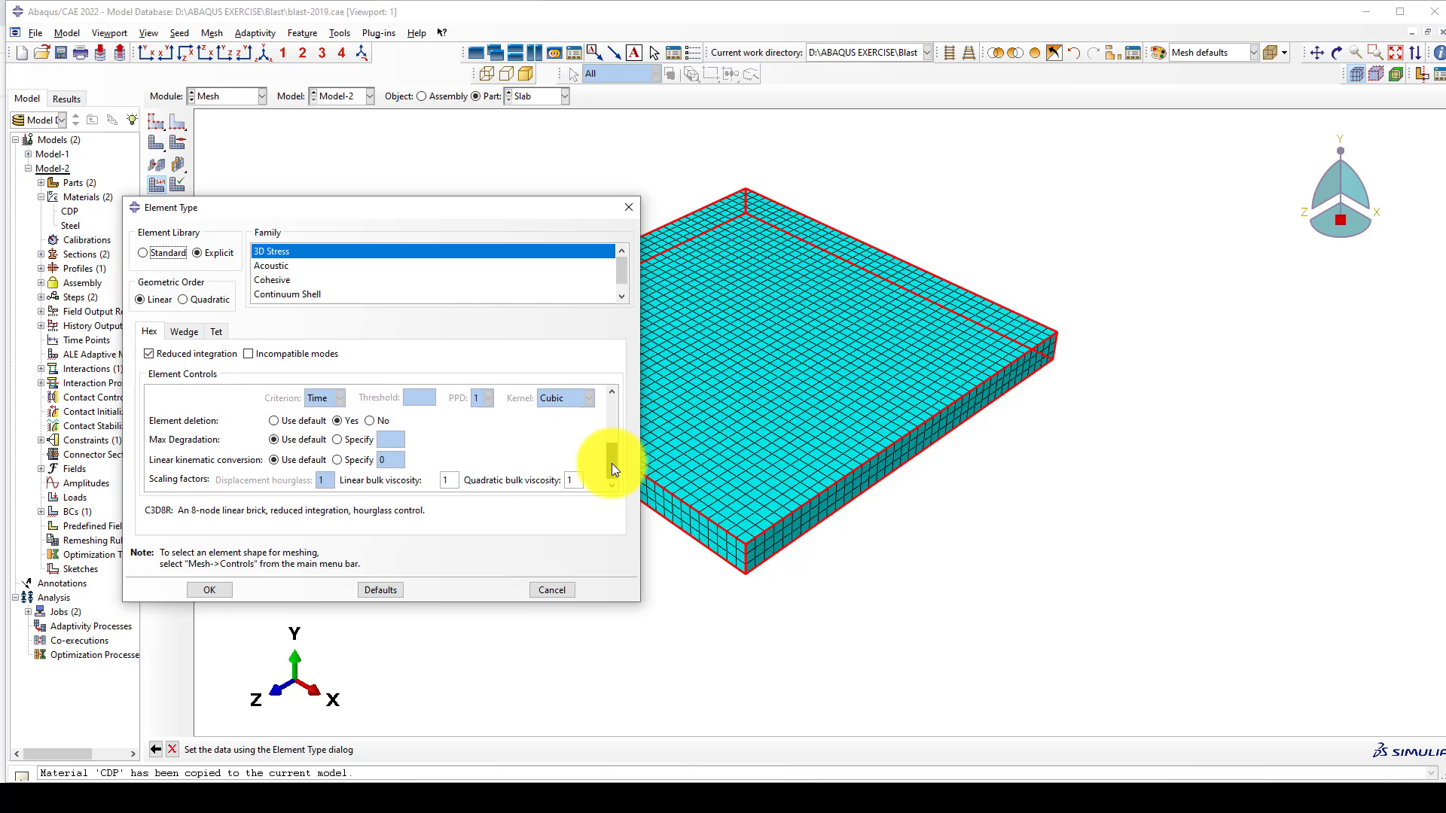
click(350, 422)
click(209, 590)
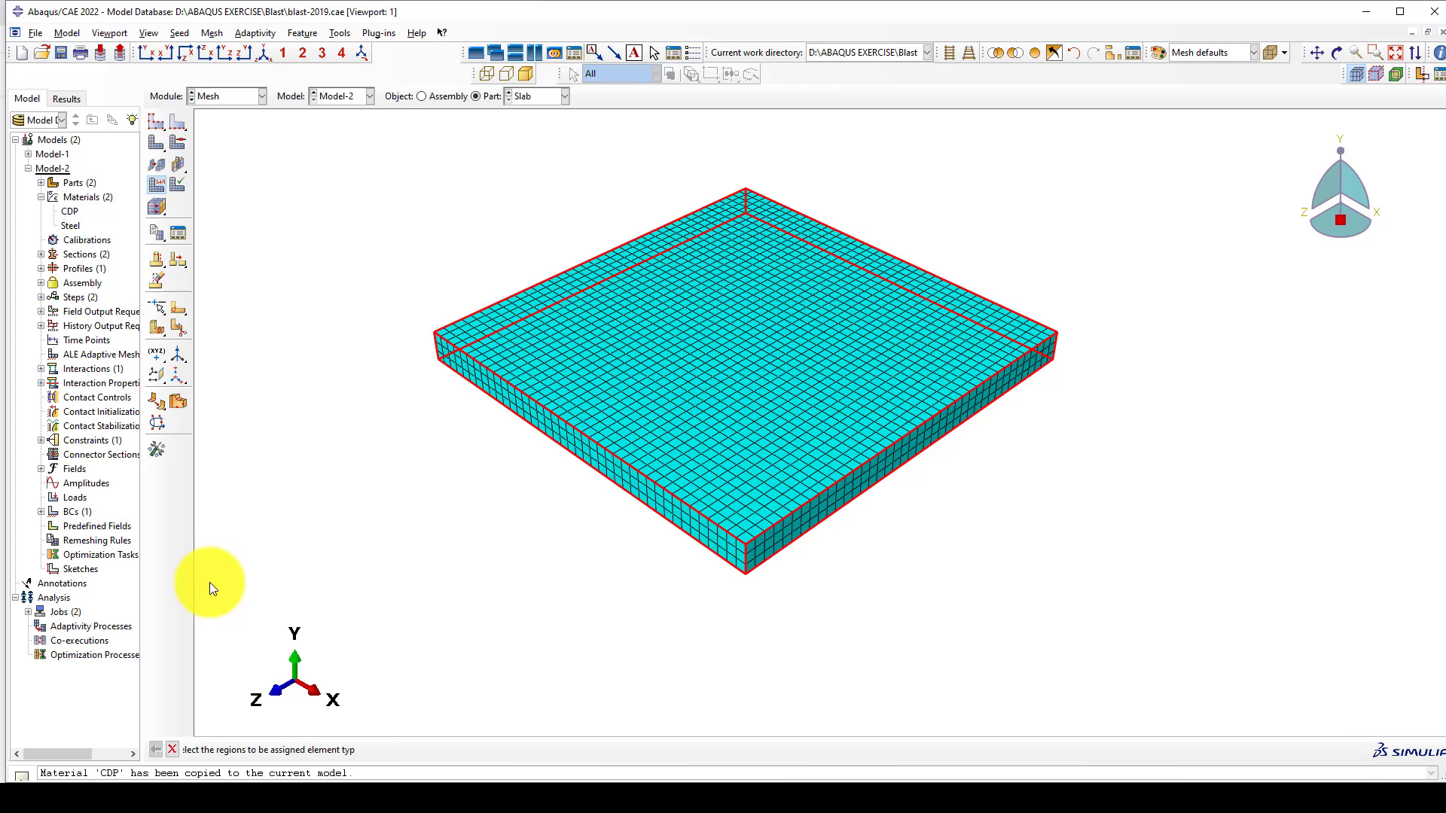
click(232, 97)
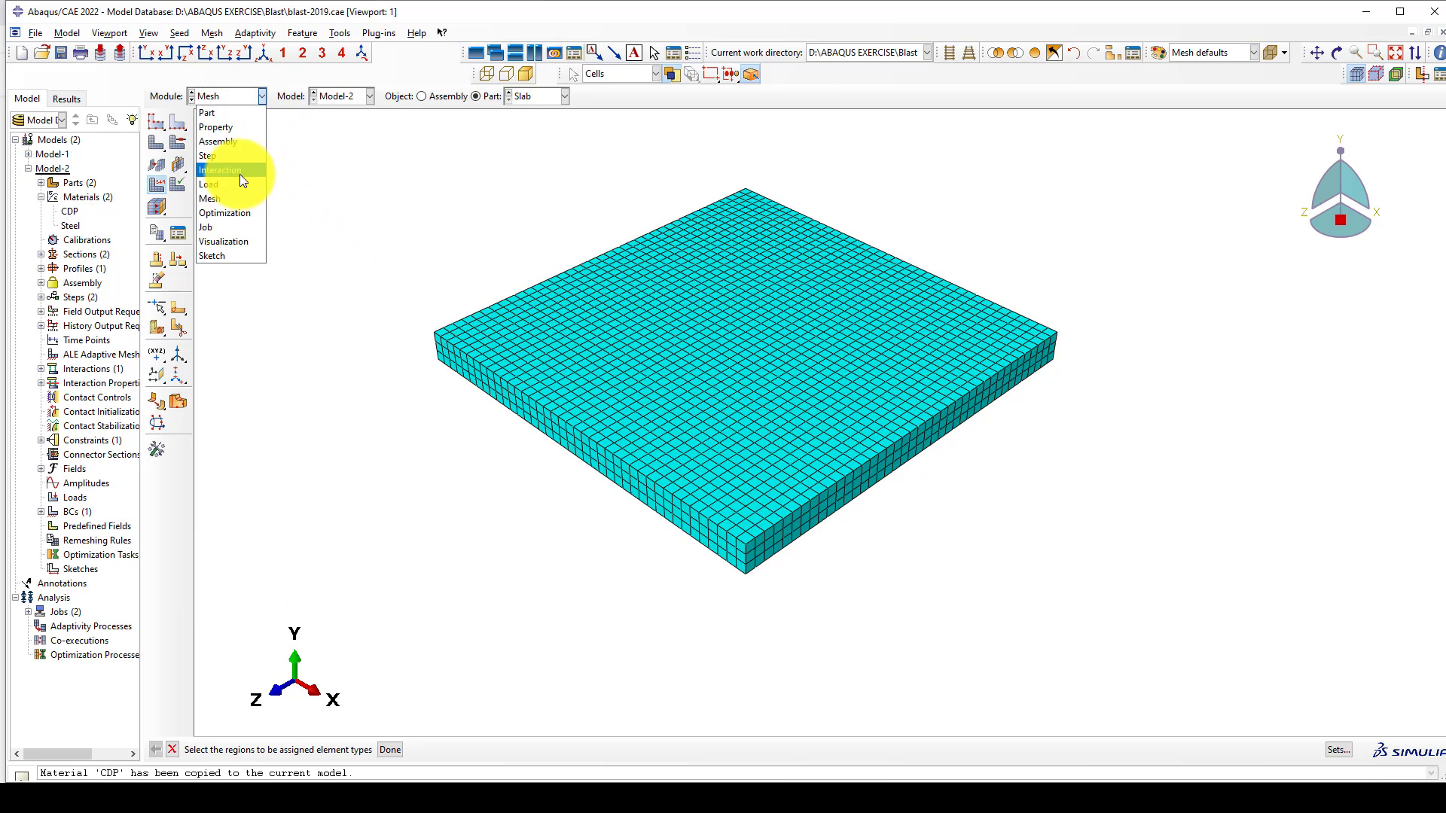
Create the job Blast-With_Failure for Model-2 in the Job module
click(223, 227)
click(178, 121)
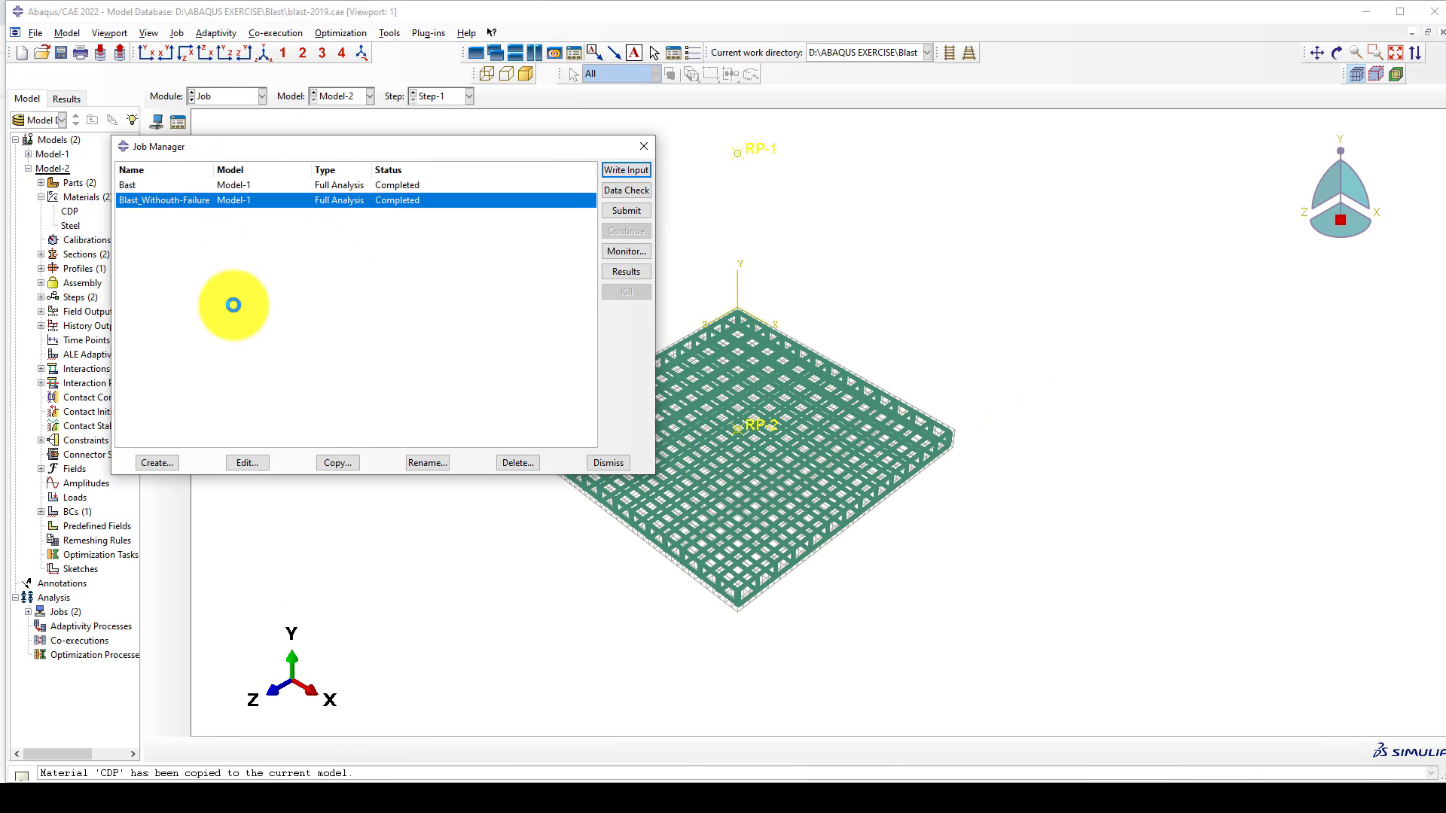
click(157, 463)
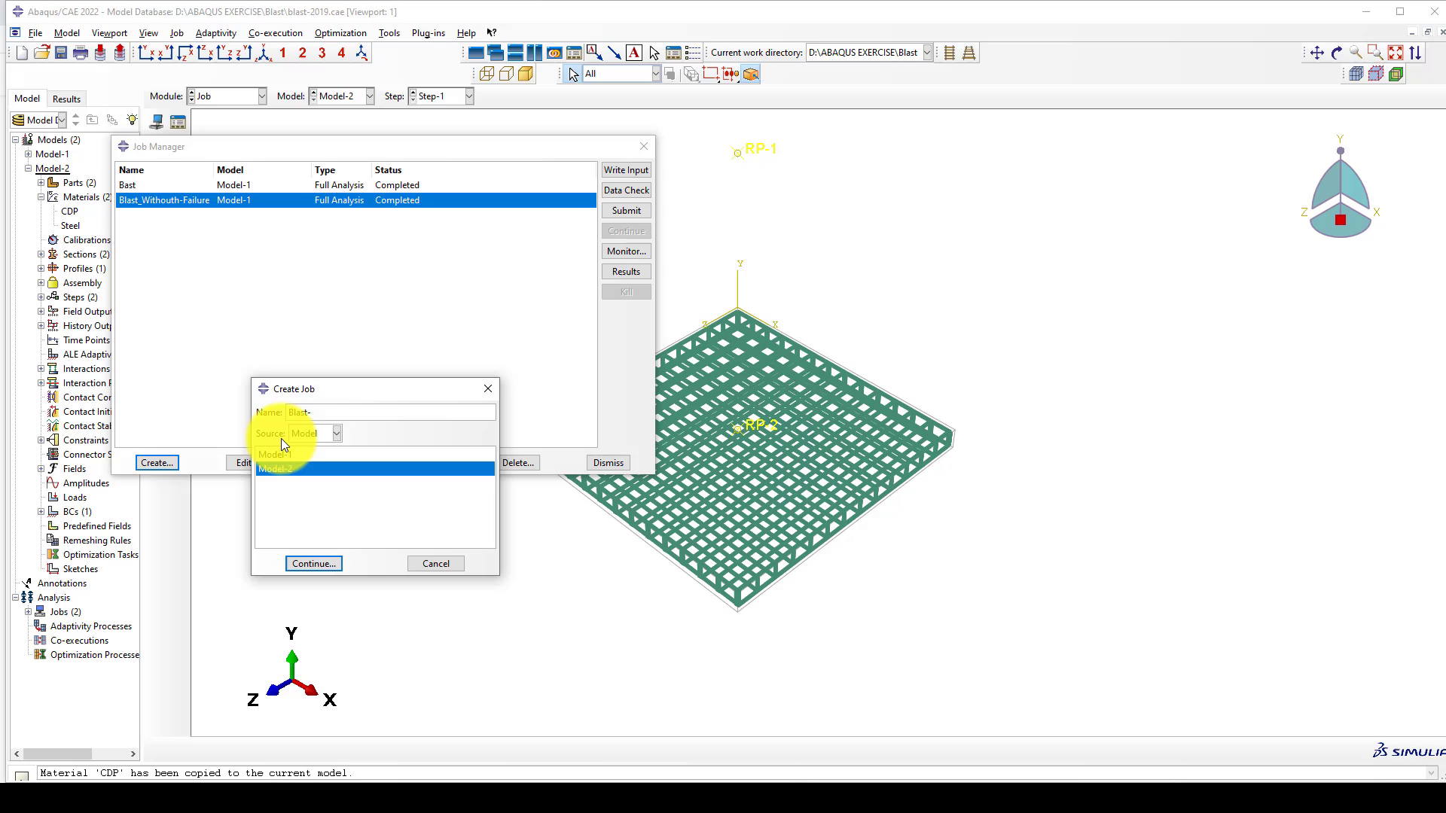
text(Blast-With_Failure)
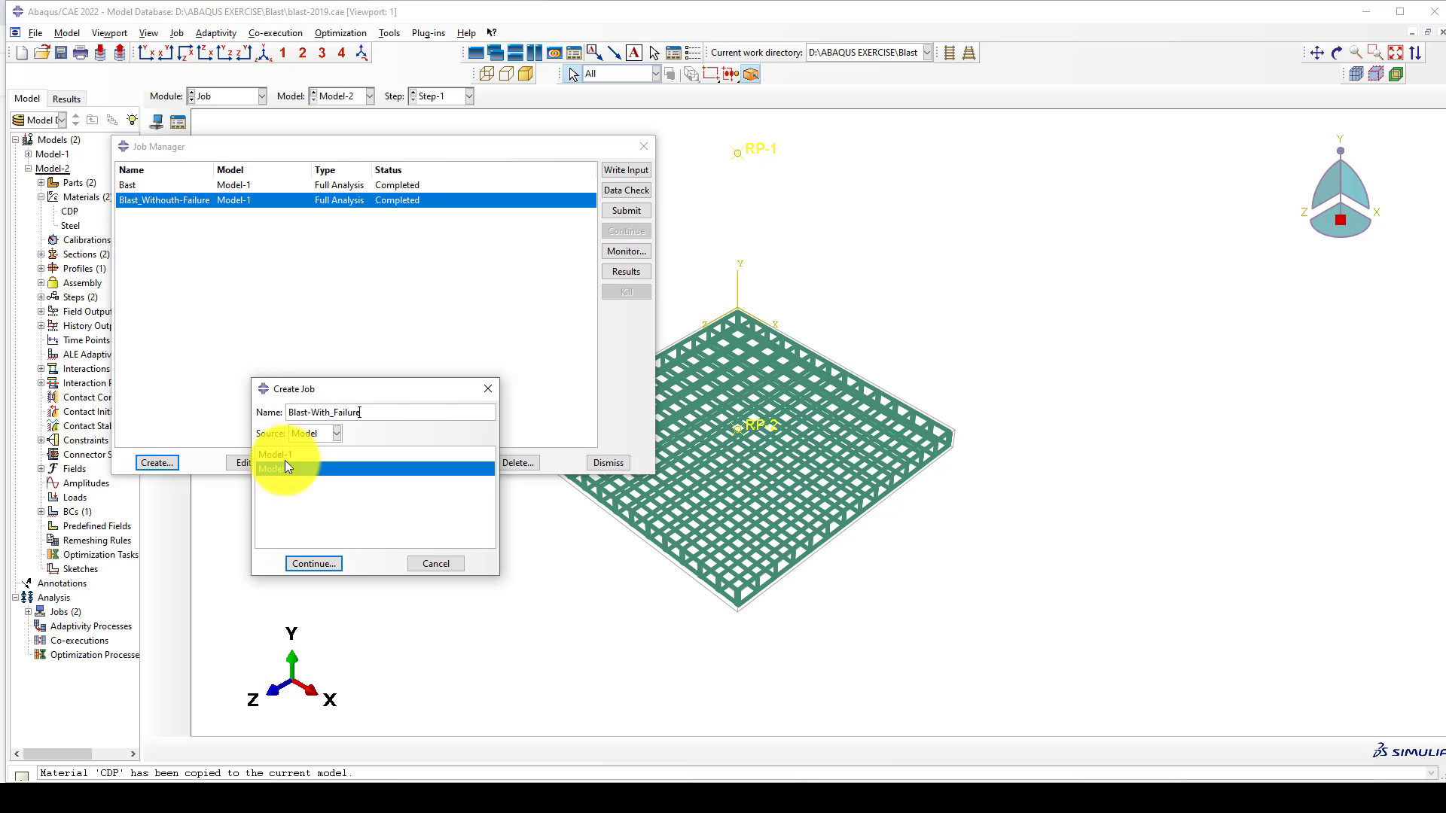
click(304, 563)
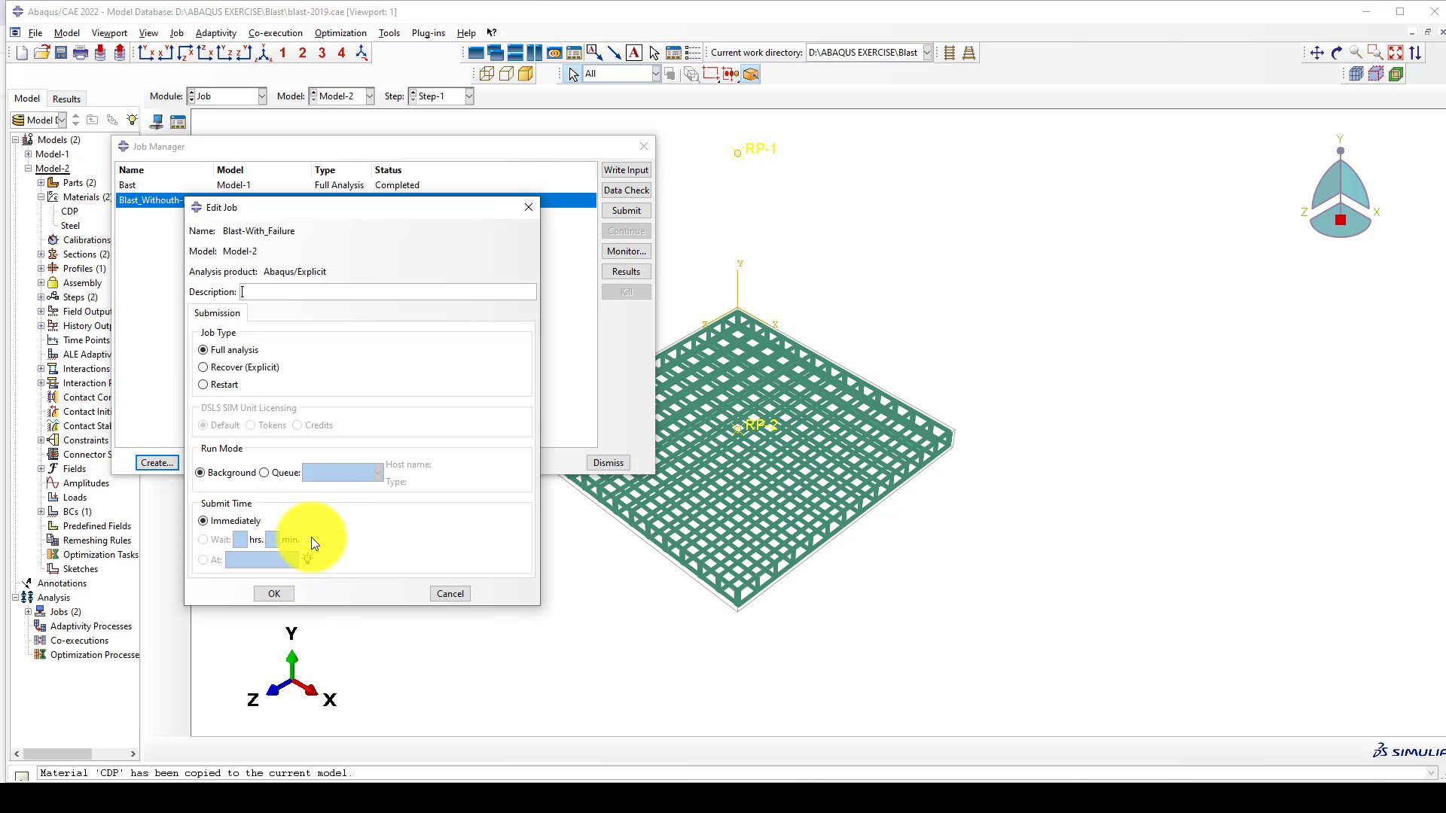
click(275, 594)
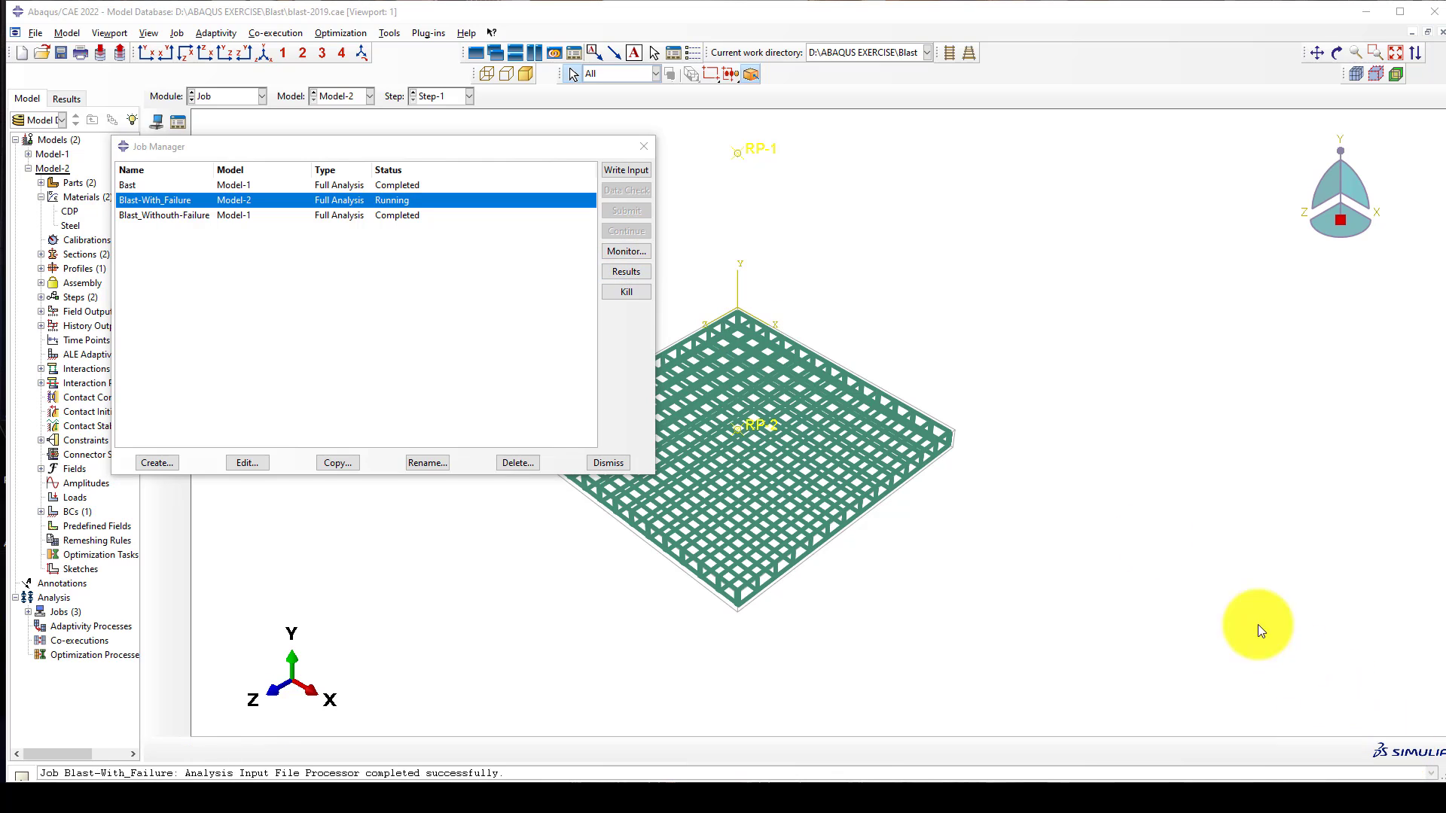
Monitor Blast-With_Failure until it completes, then close the monitor
click(630, 250)
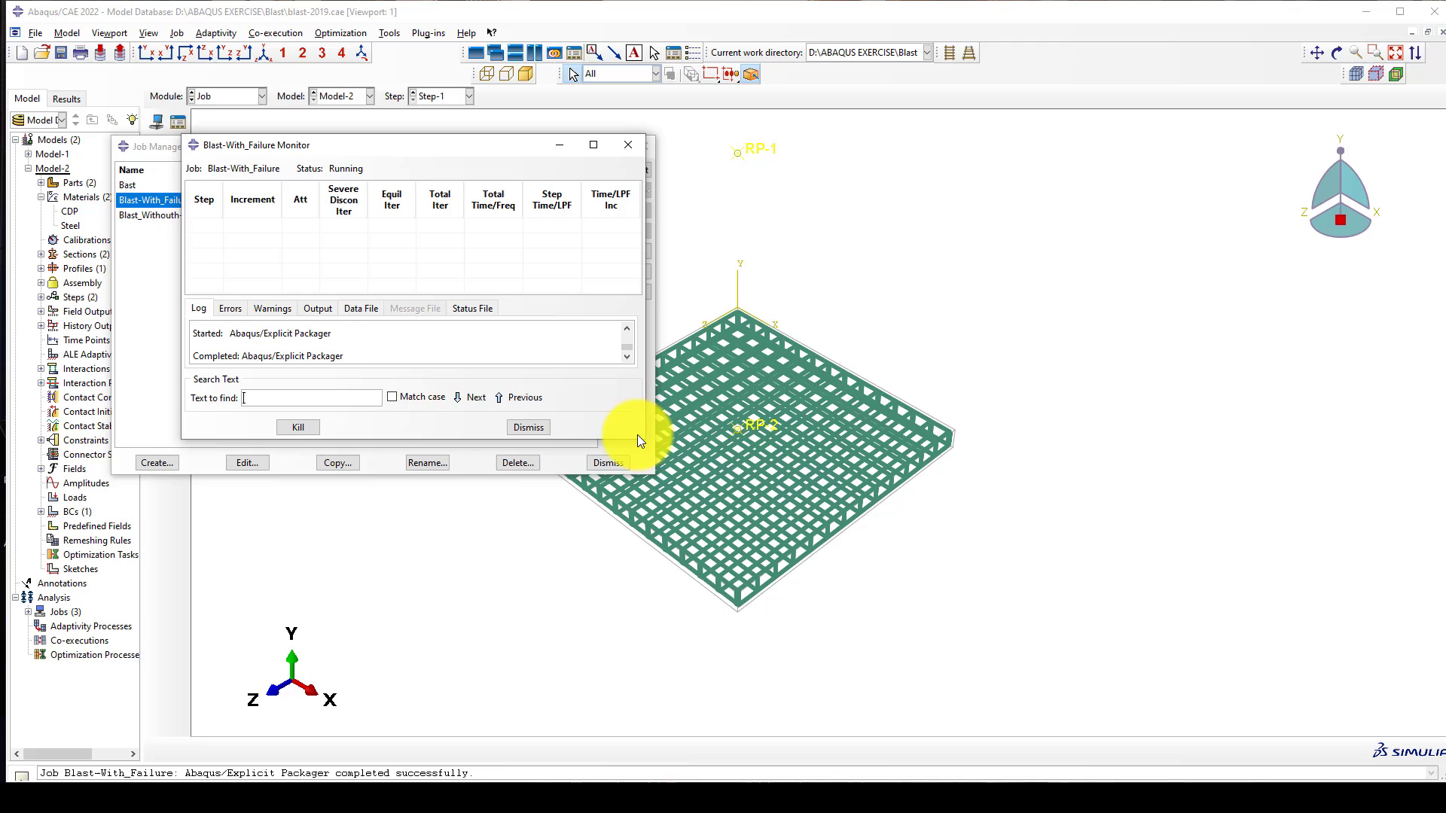
drag(643, 439, 713, 554)
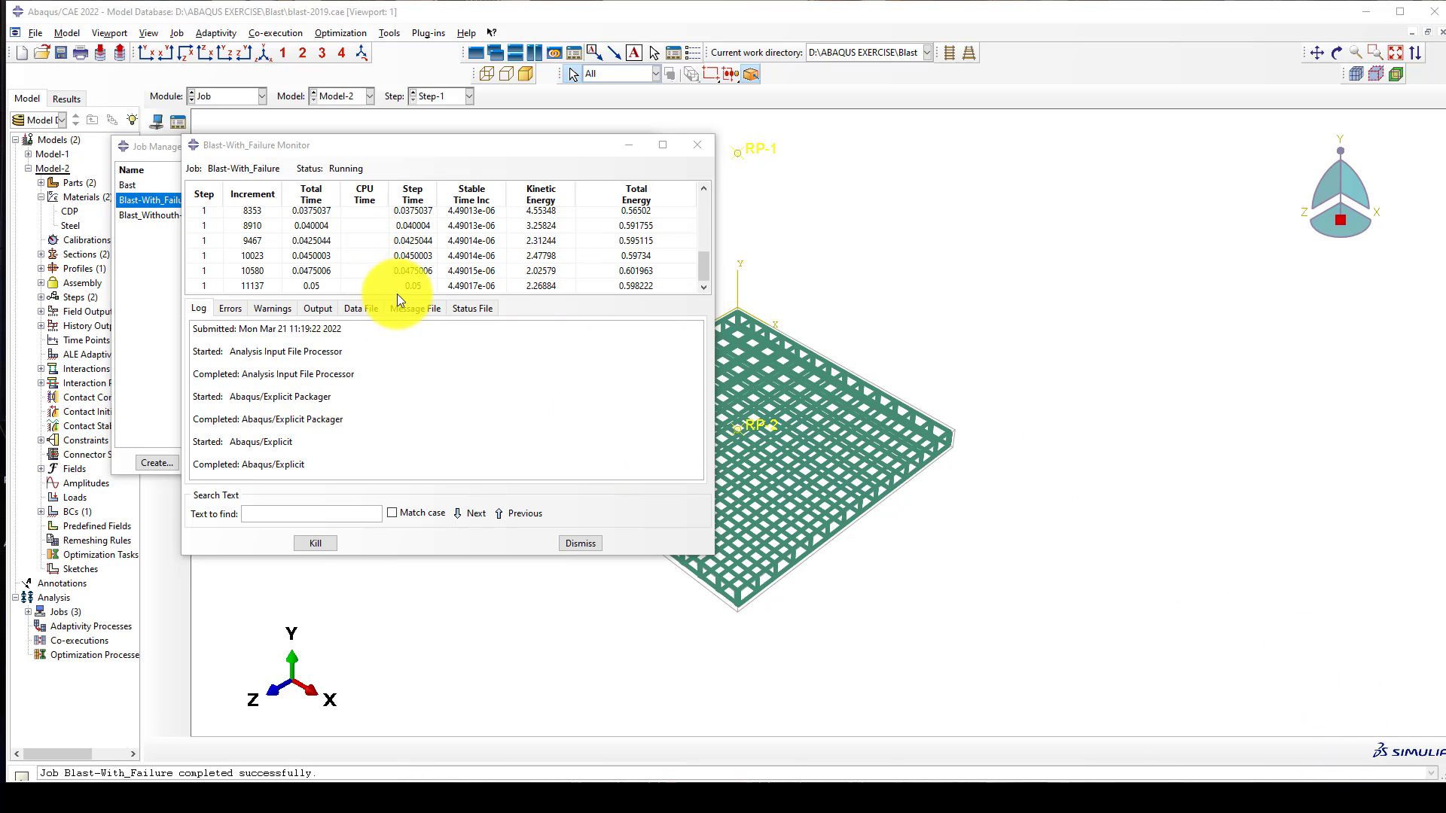
click(317, 286)
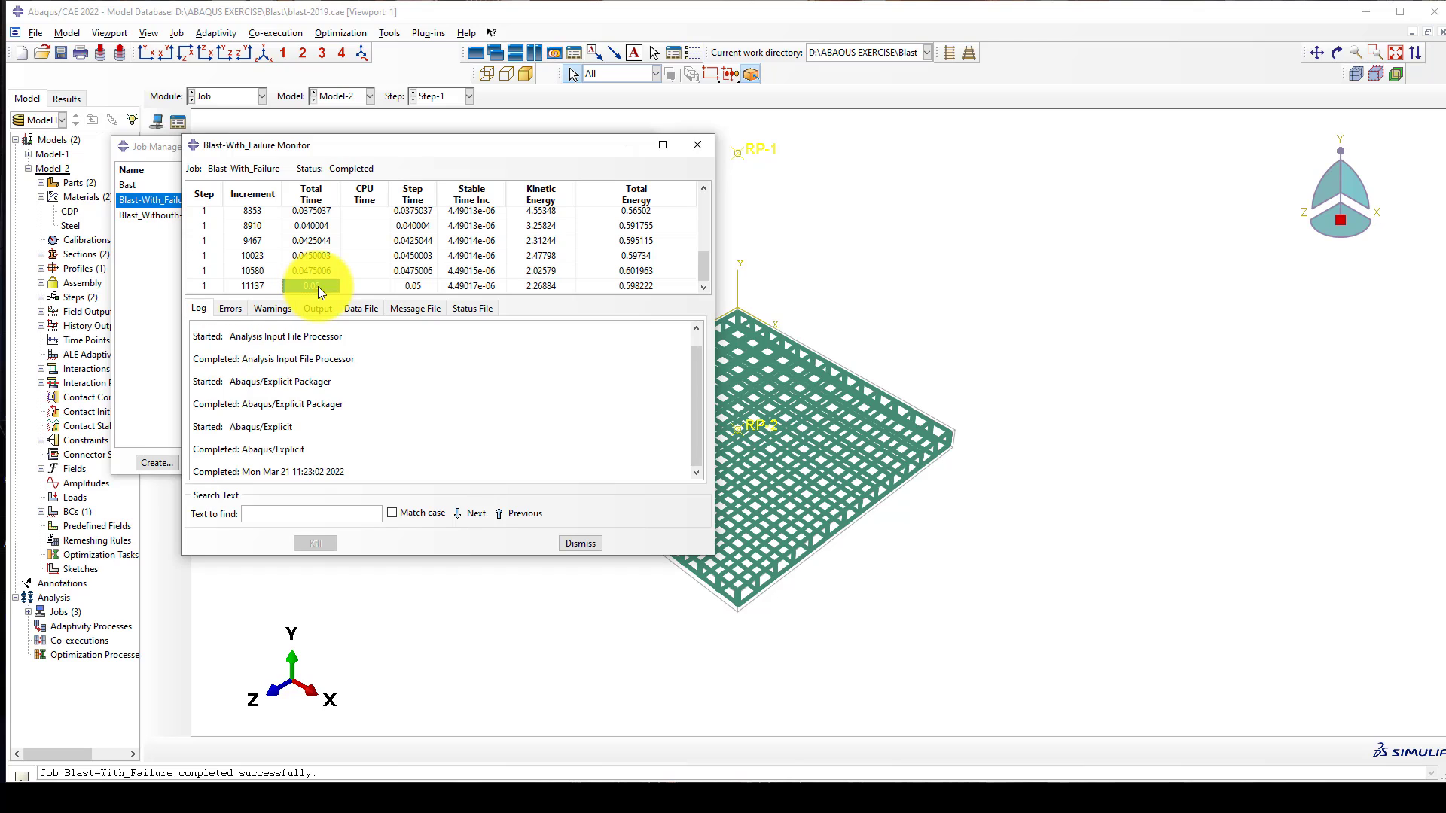
click(587, 543)
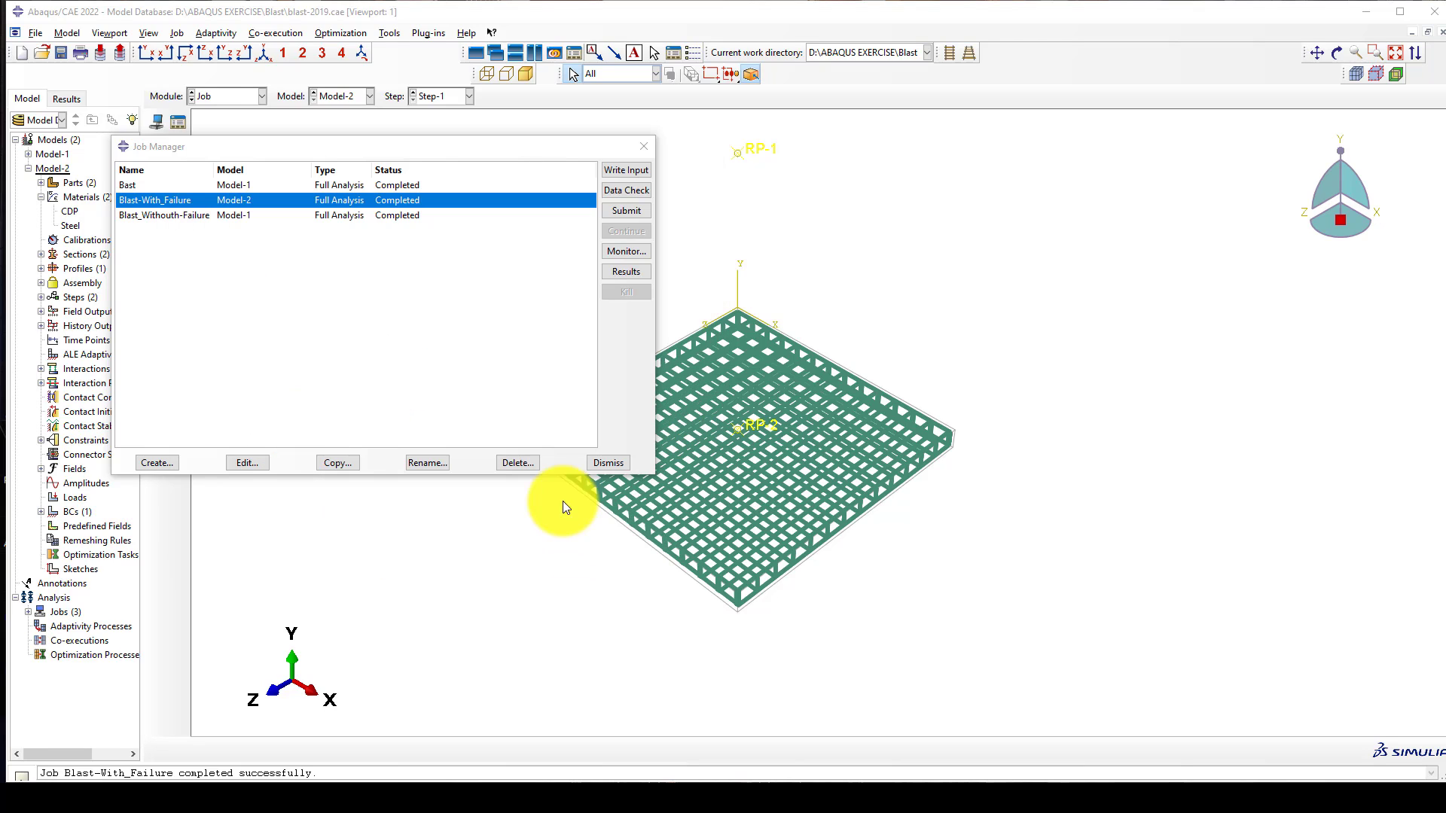
Open the Blast-With_Failure job results and rotate the deformed plate into view
click(611, 272)
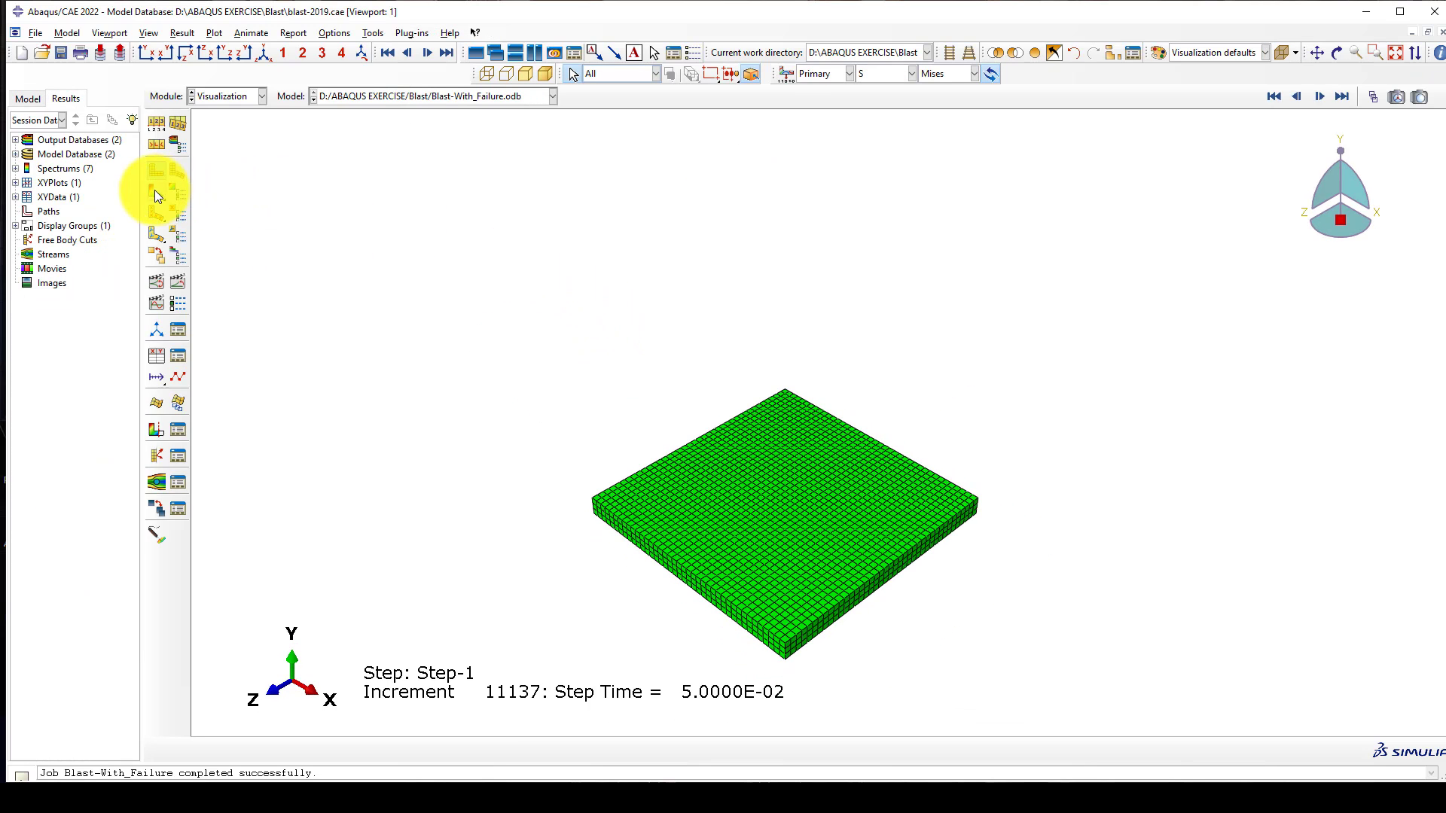
scroll(648, 445, up, 5)
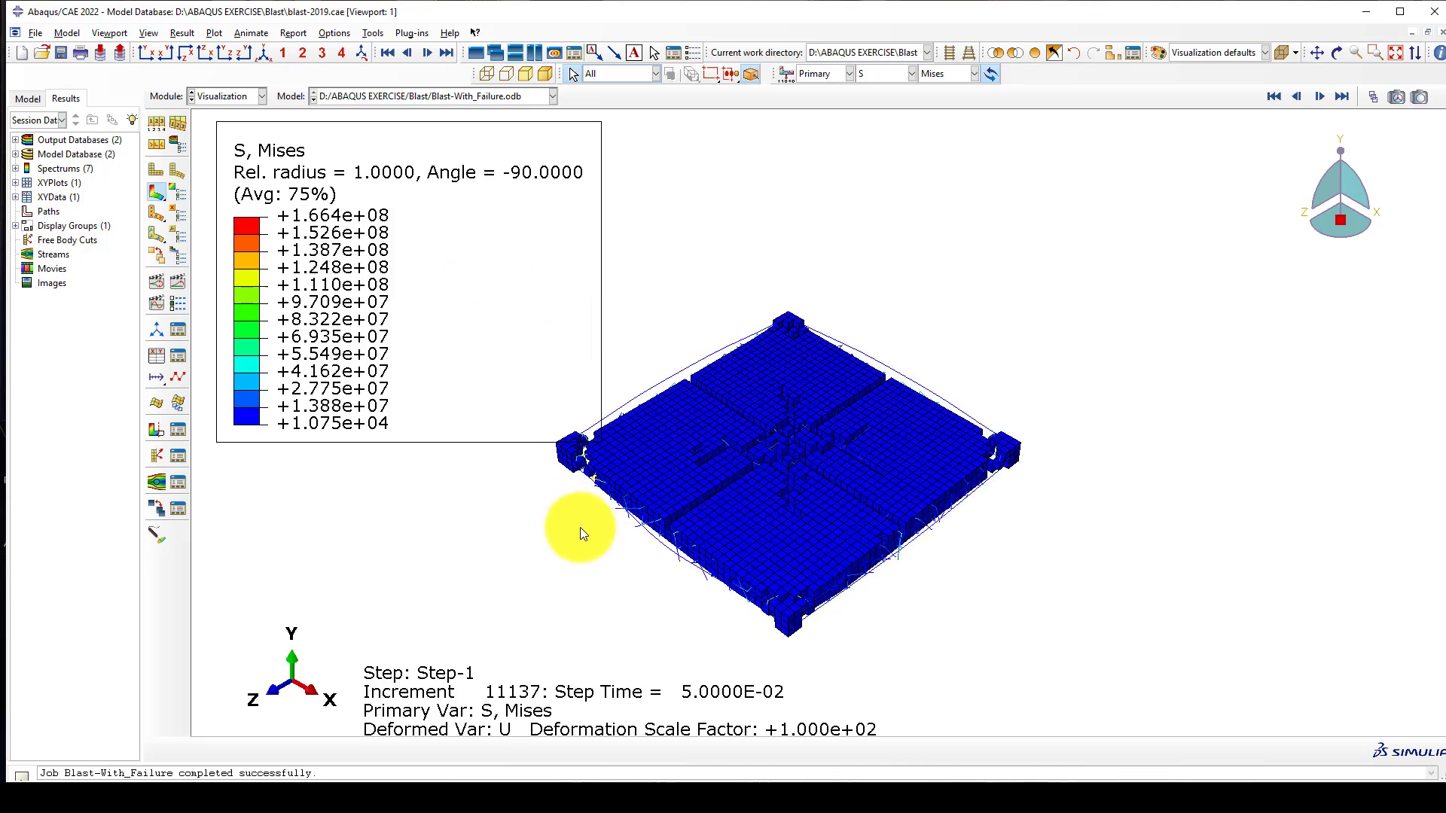
scroll(897, 300, down, 3)
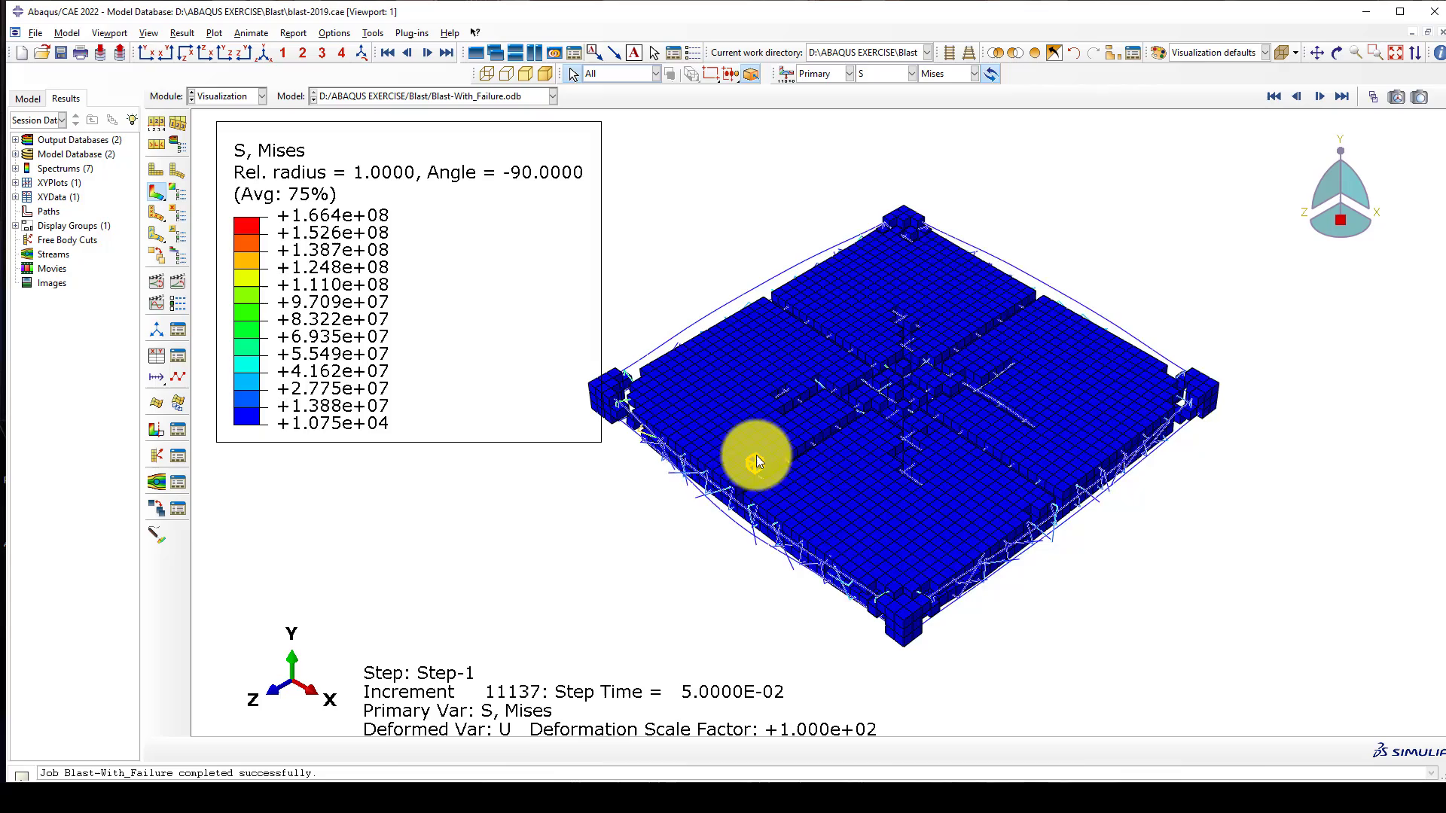
mouse_move(756, 455)
ctrl+alt+mouse_down()
mouse_move(855, 465)
mouse_move(846, 387)
mouse_move(859, 439)
mouse_move(868, 248)
mouse_move(893, 445)
mouse_move(833, 500)
mouse_move(864, 450)
ctrl+alt+mouse_up()
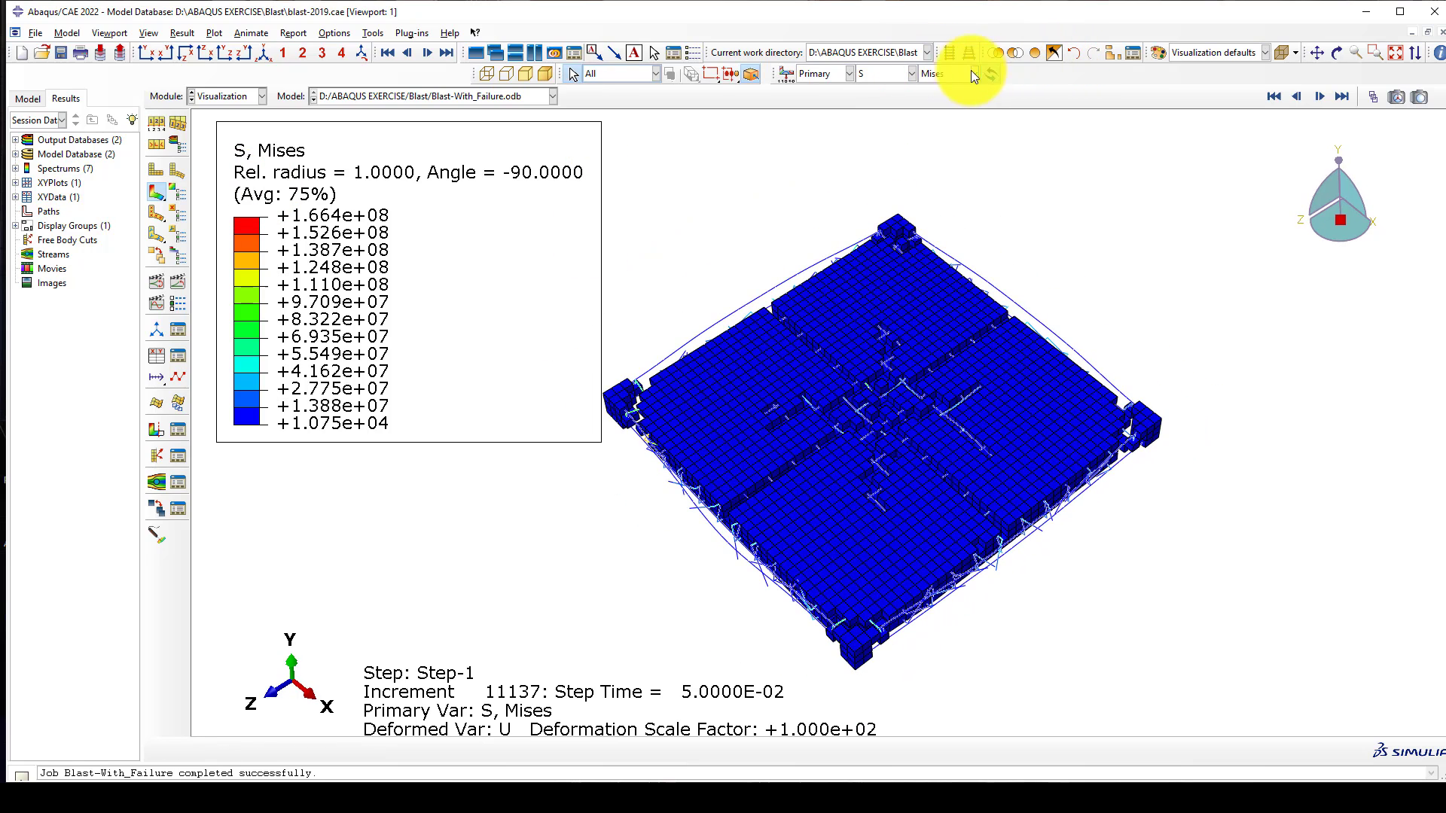
Contour IWCONWEP, then displacement magnitude U, then return to Mises stress S
click(876, 75)
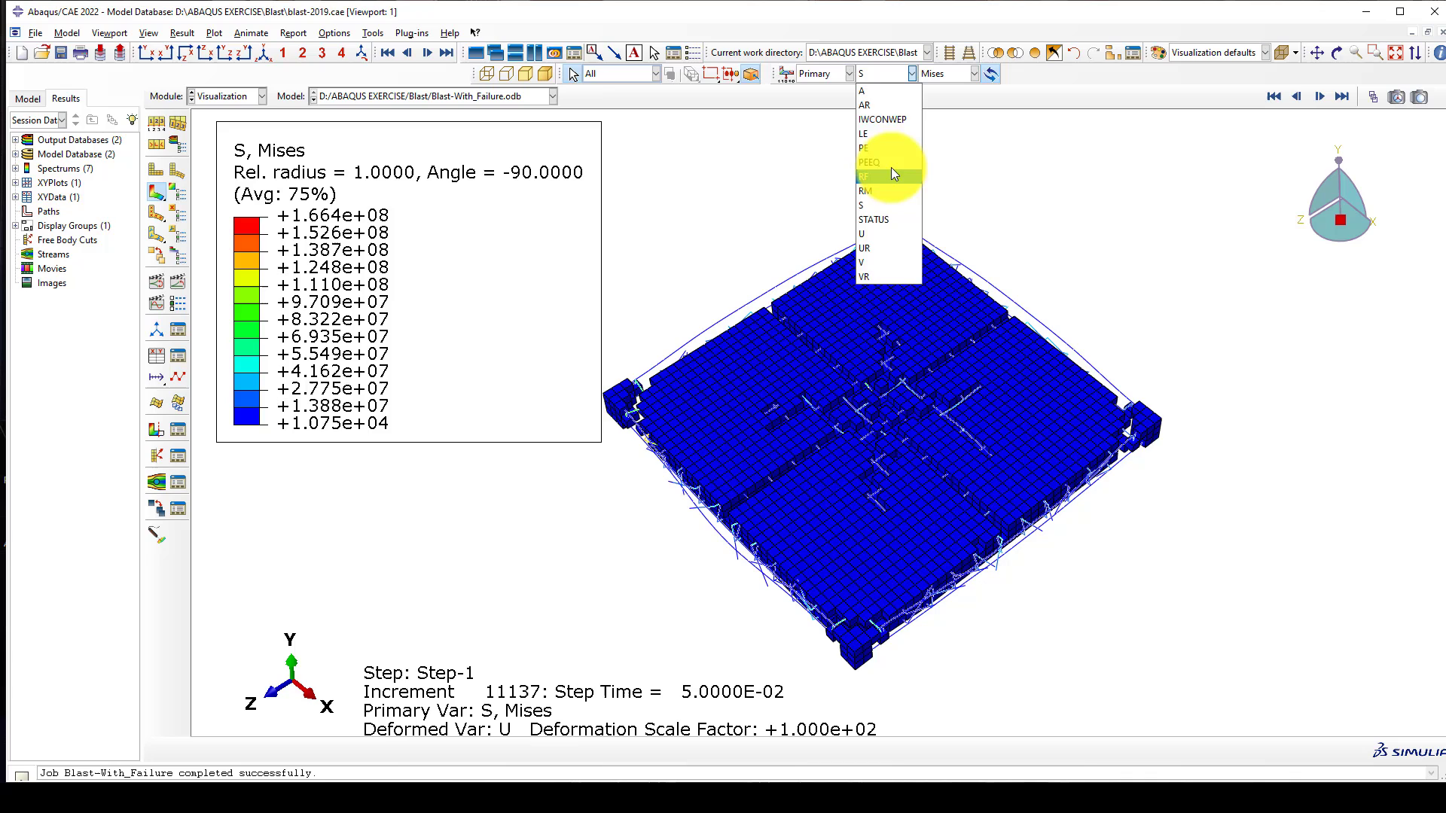
click(882, 119)
click(875, 74)
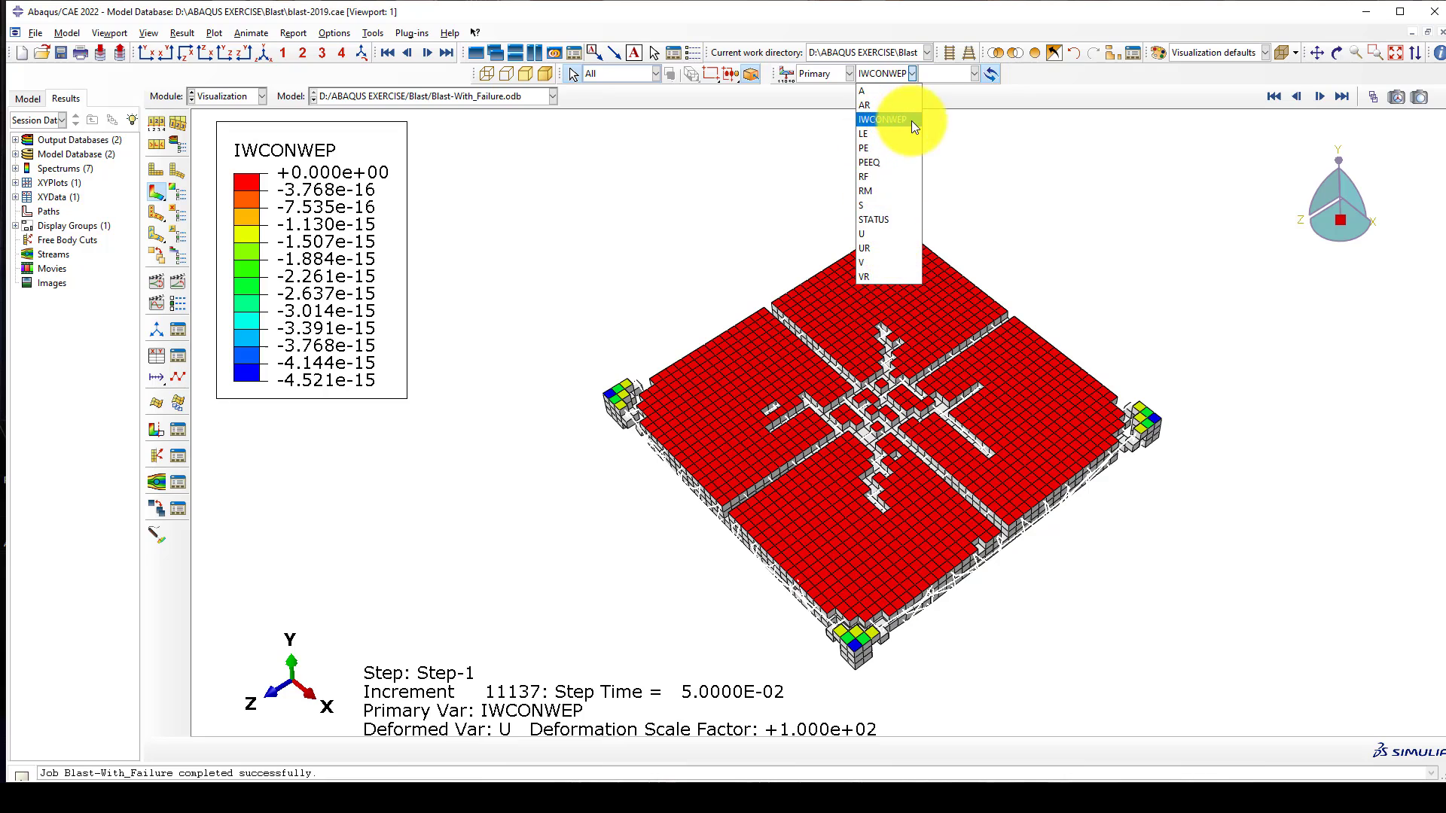
click(875, 143)
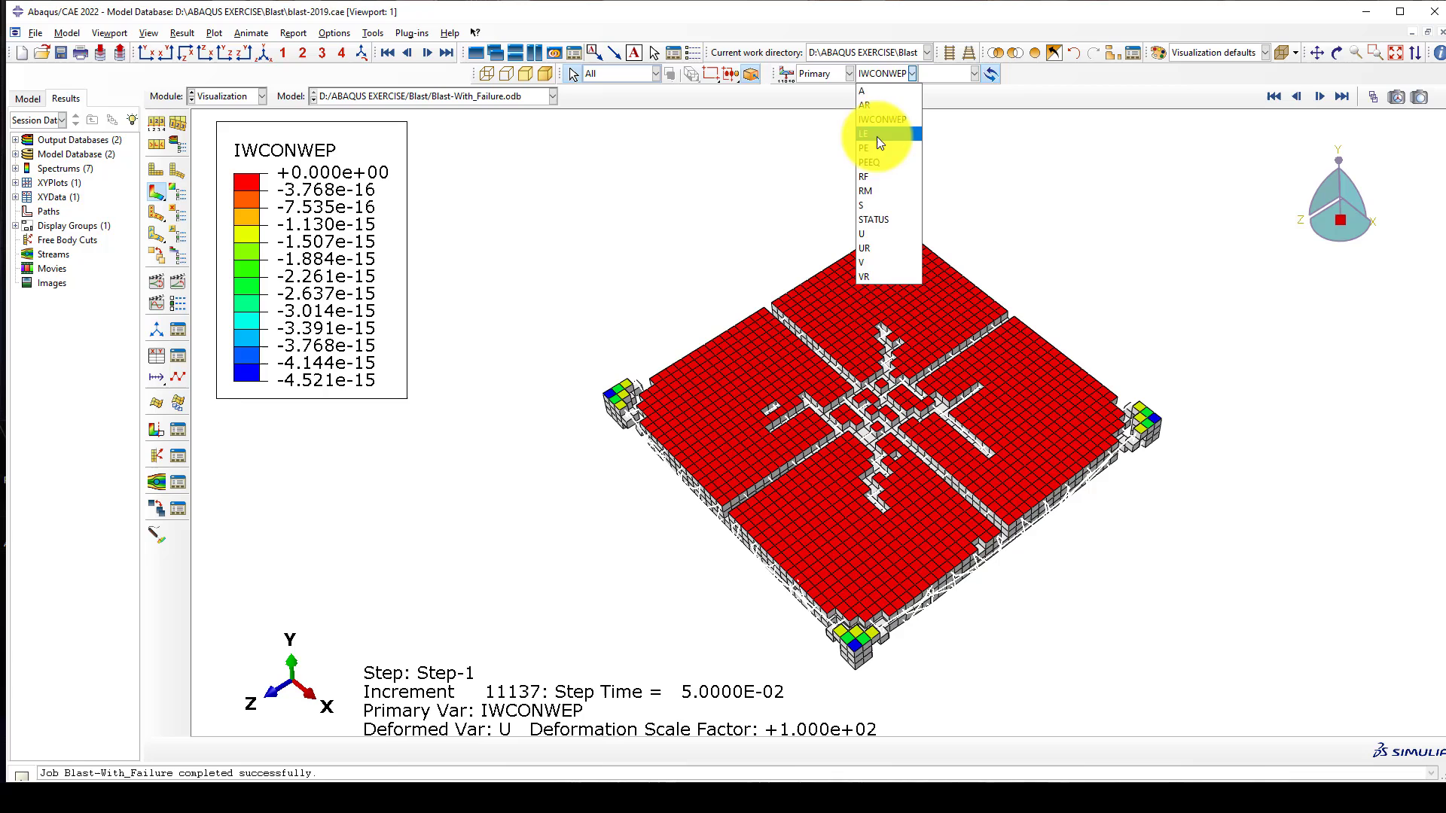
click(864, 234)
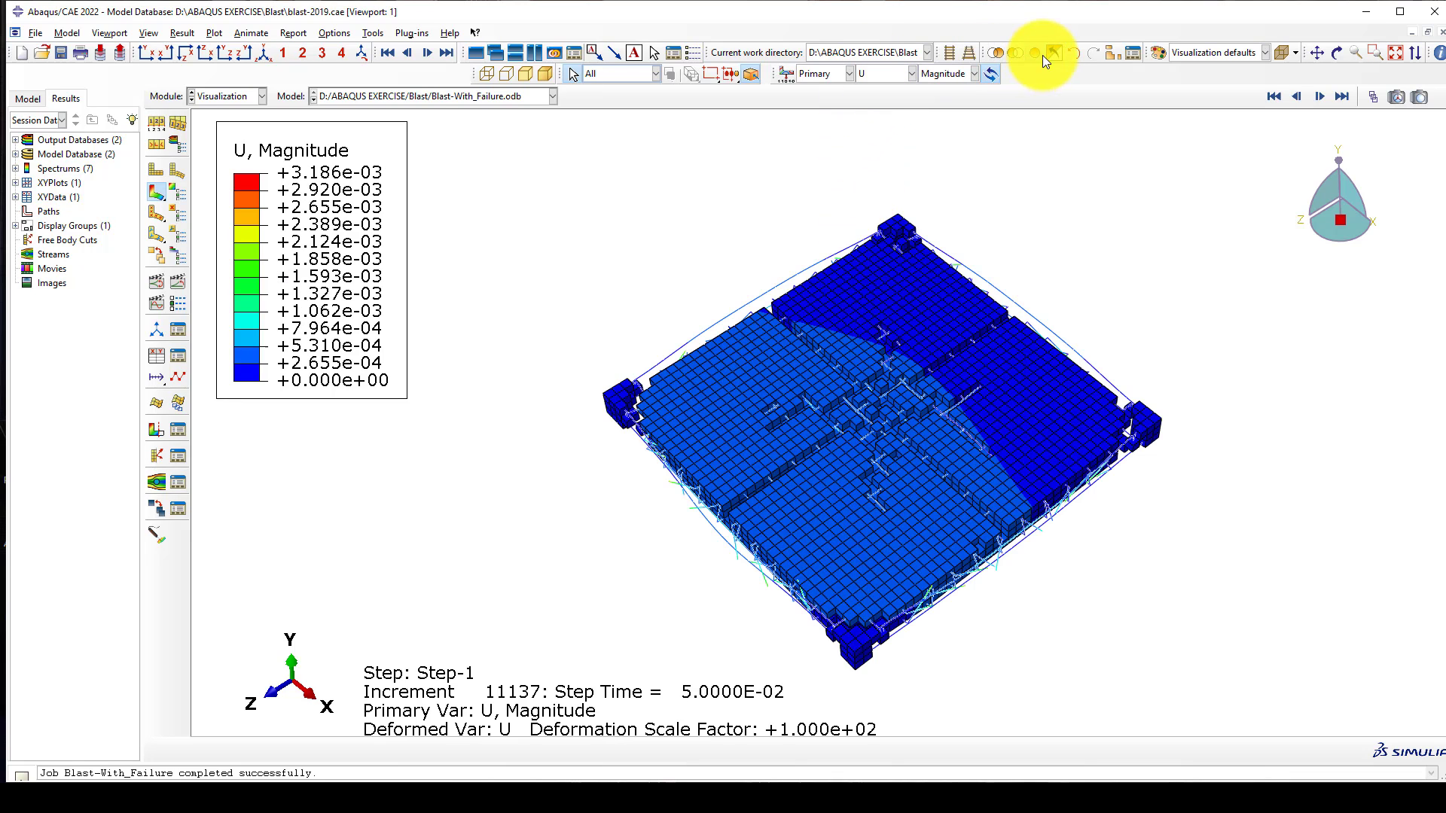
click(897, 74)
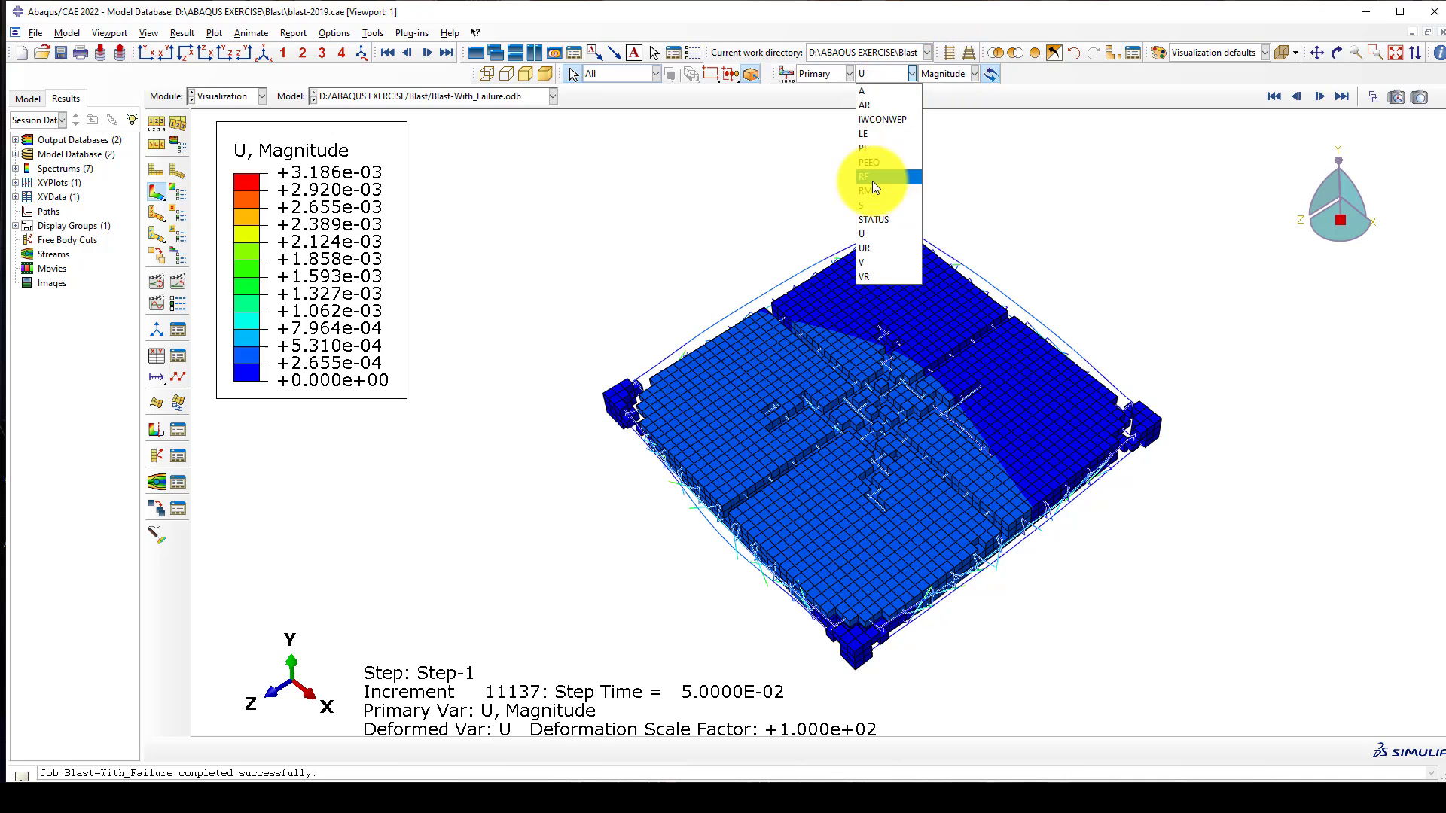
click(872, 202)
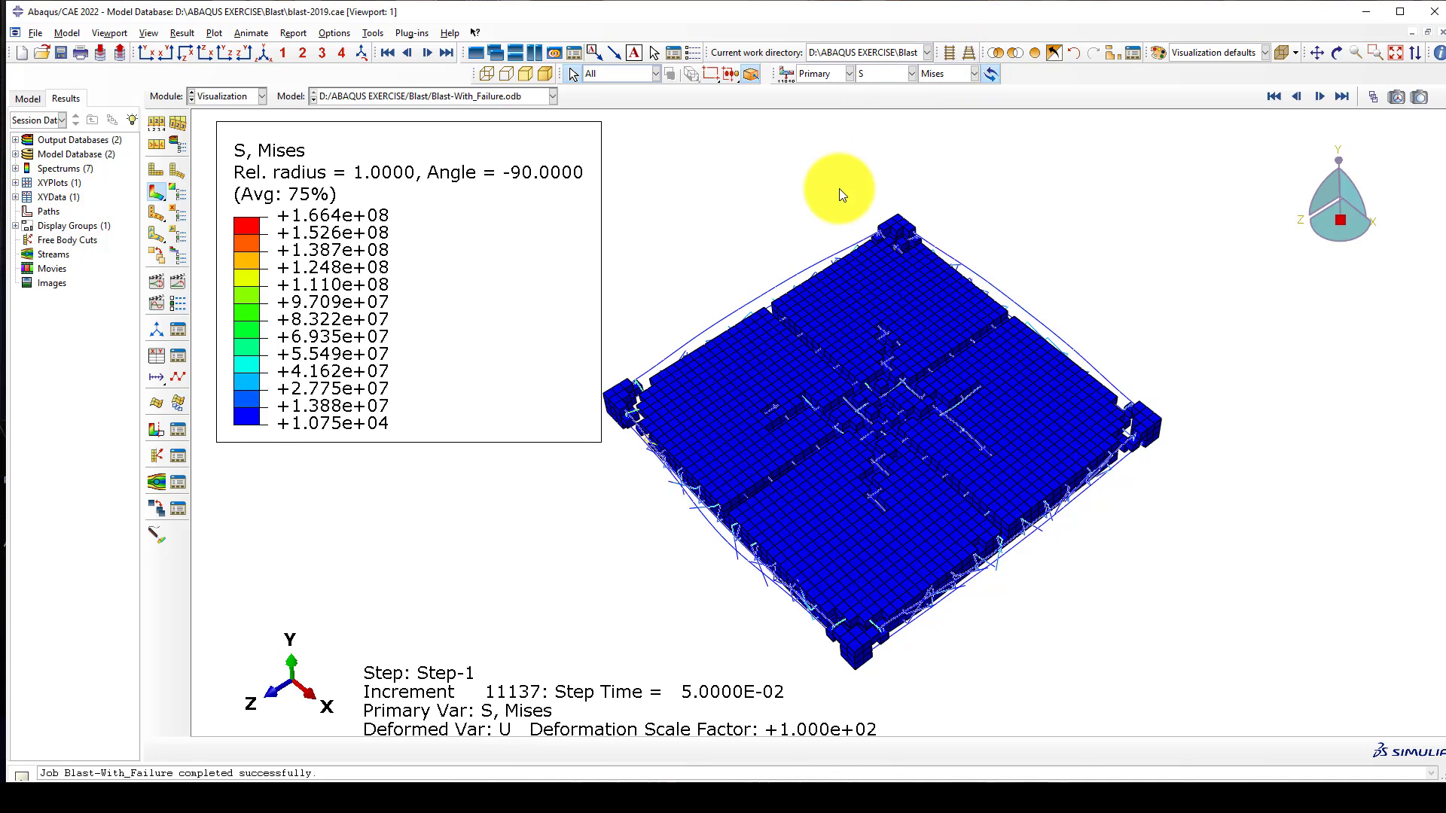
Display only the SLAB-1 instance and animate its Mises stress contour through time
click(1112, 51)
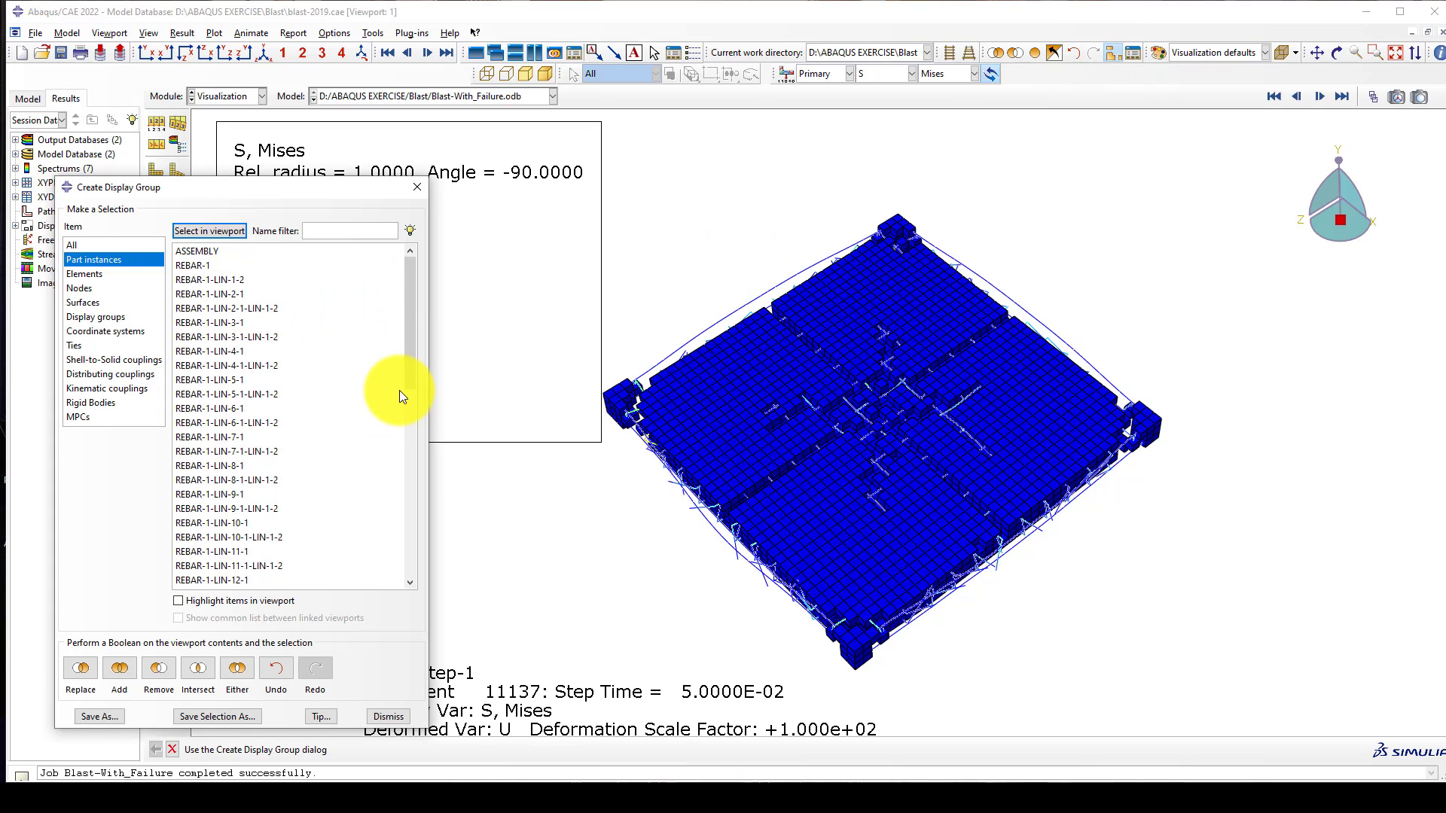
drag(410, 377, 414, 554)
click(198, 581)
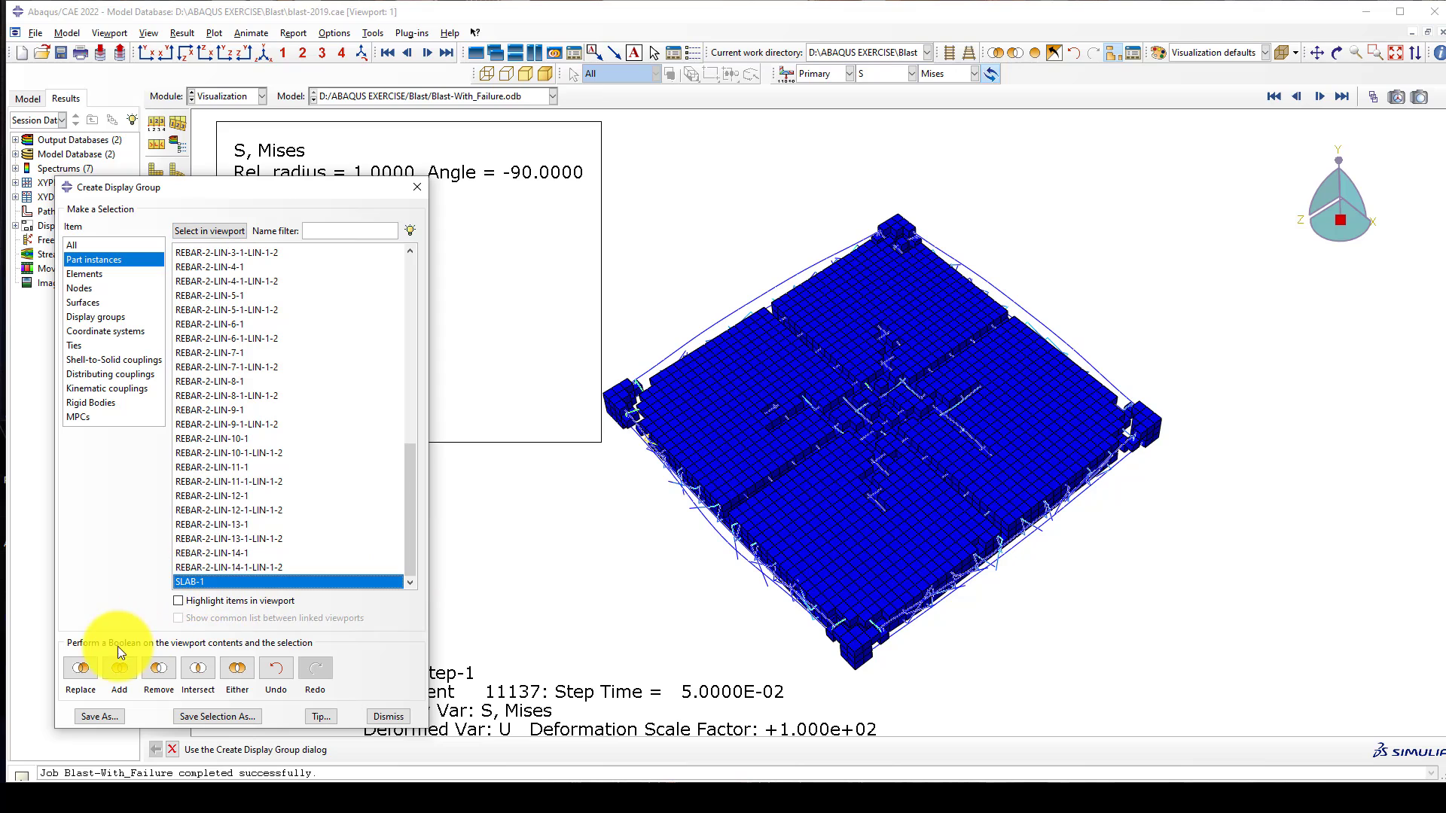
click(83, 666)
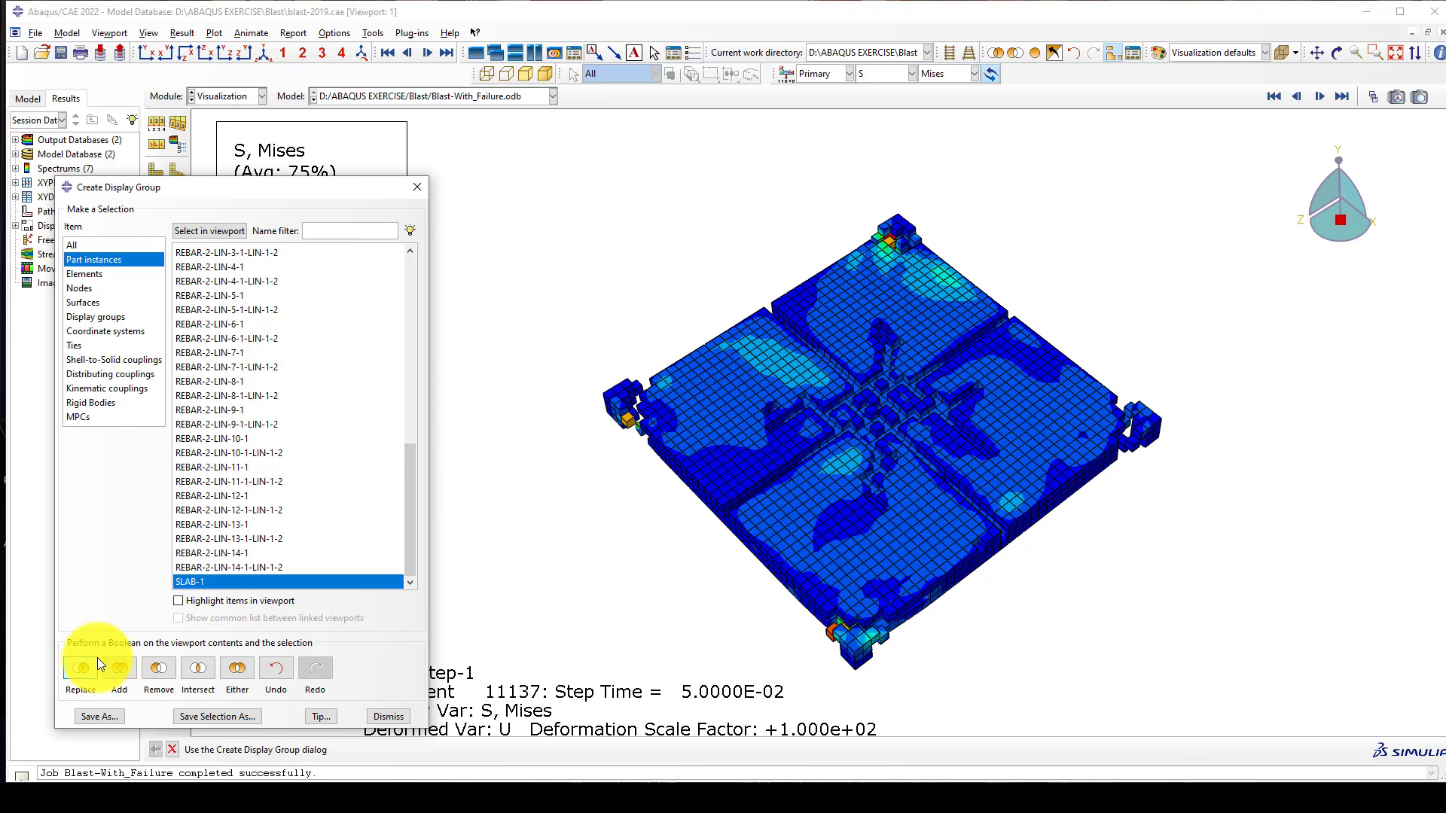
click(416, 188)
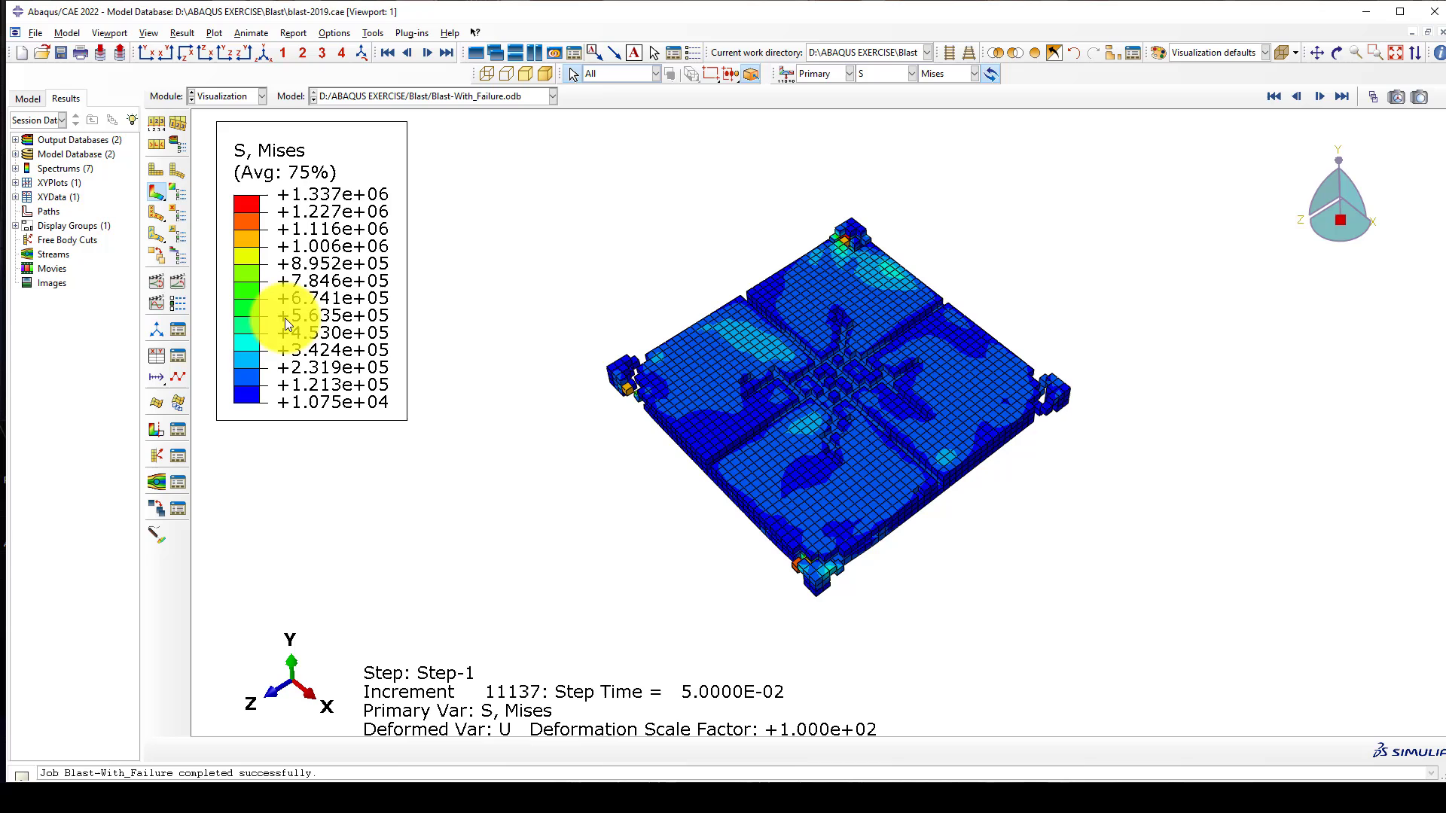
click(179, 280)
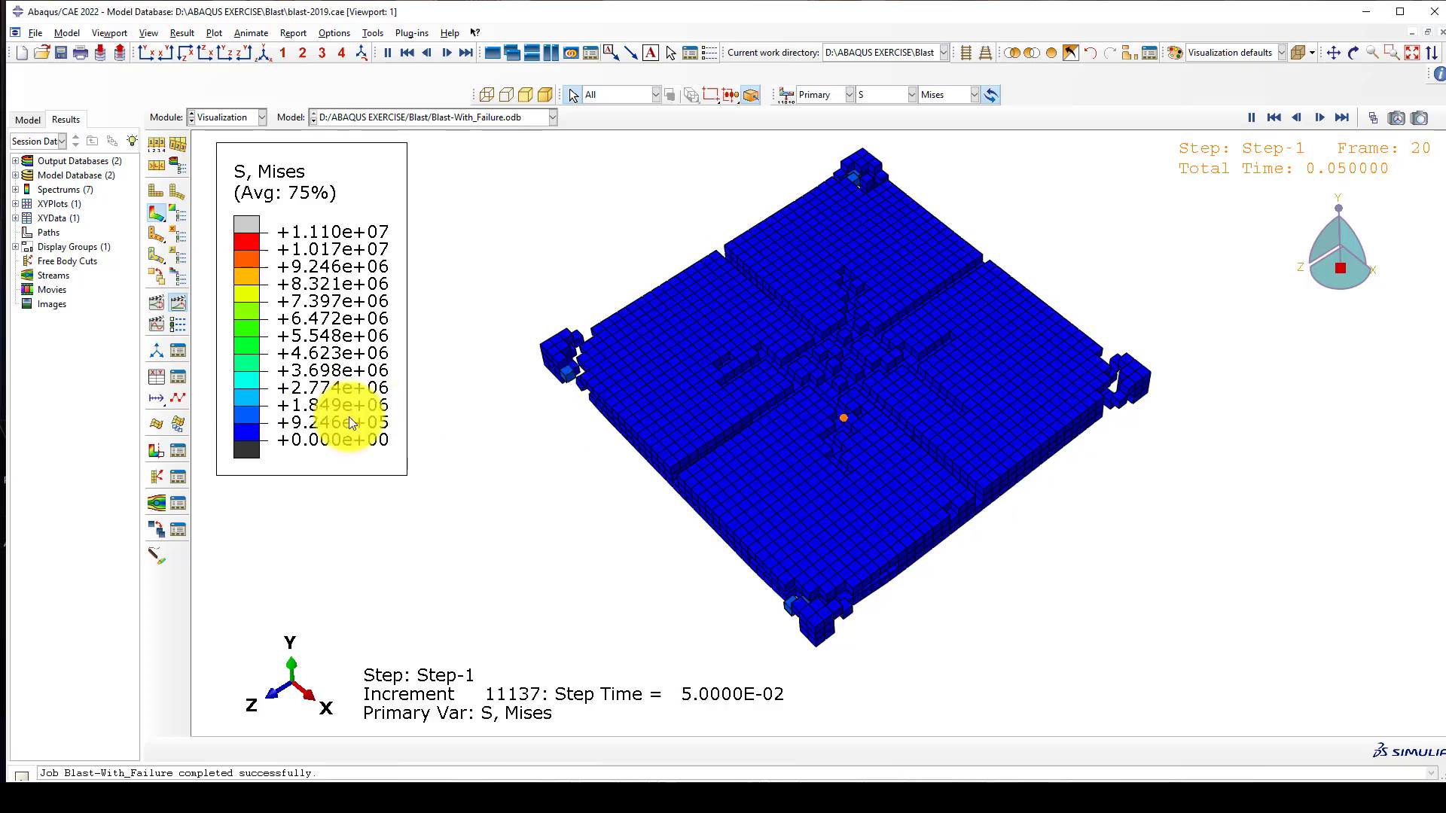
Plot node 3361's U2 spatial displacement history against time from ODB history output
click(178, 377)
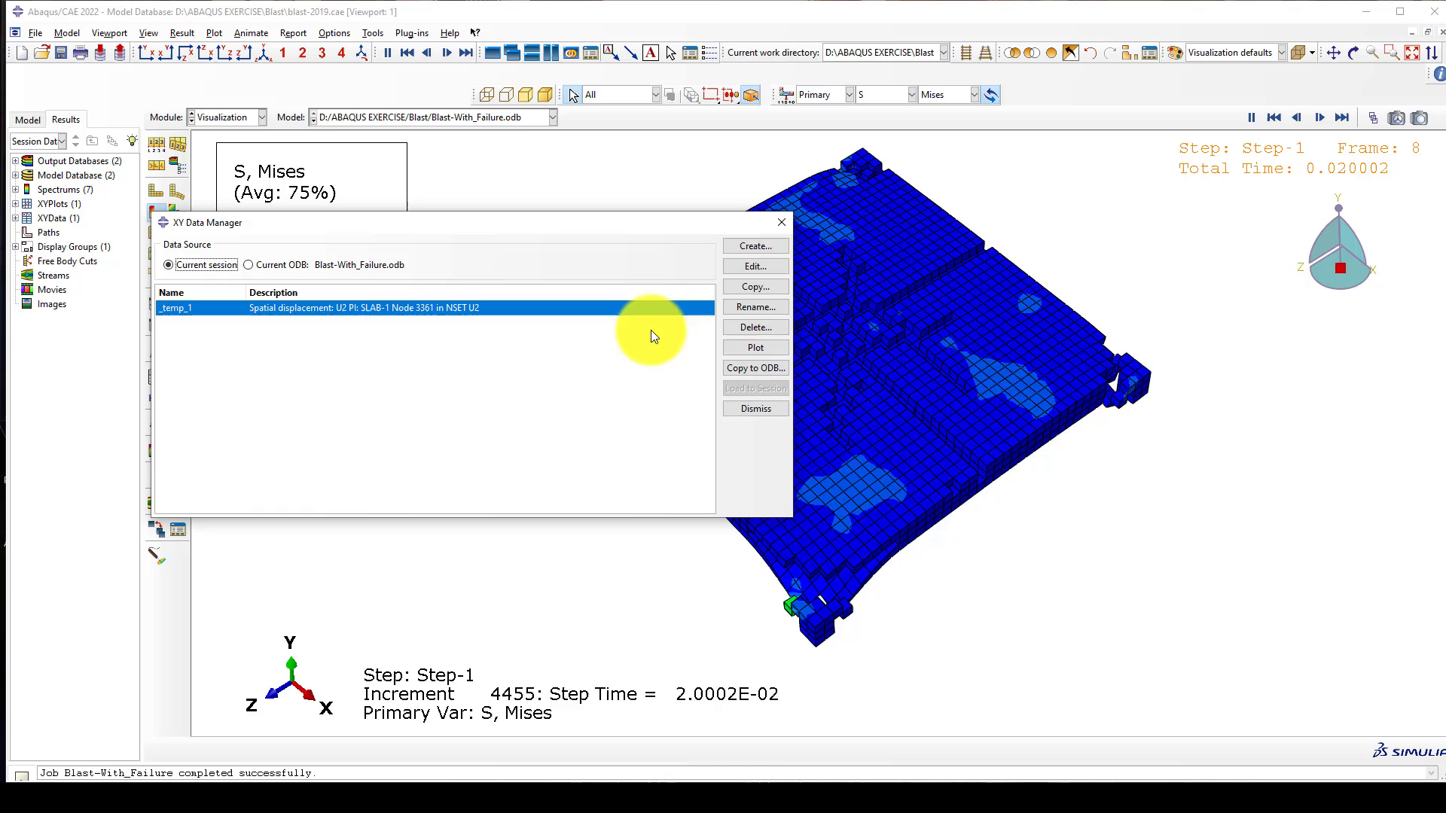
click(749, 249)
click(235, 450)
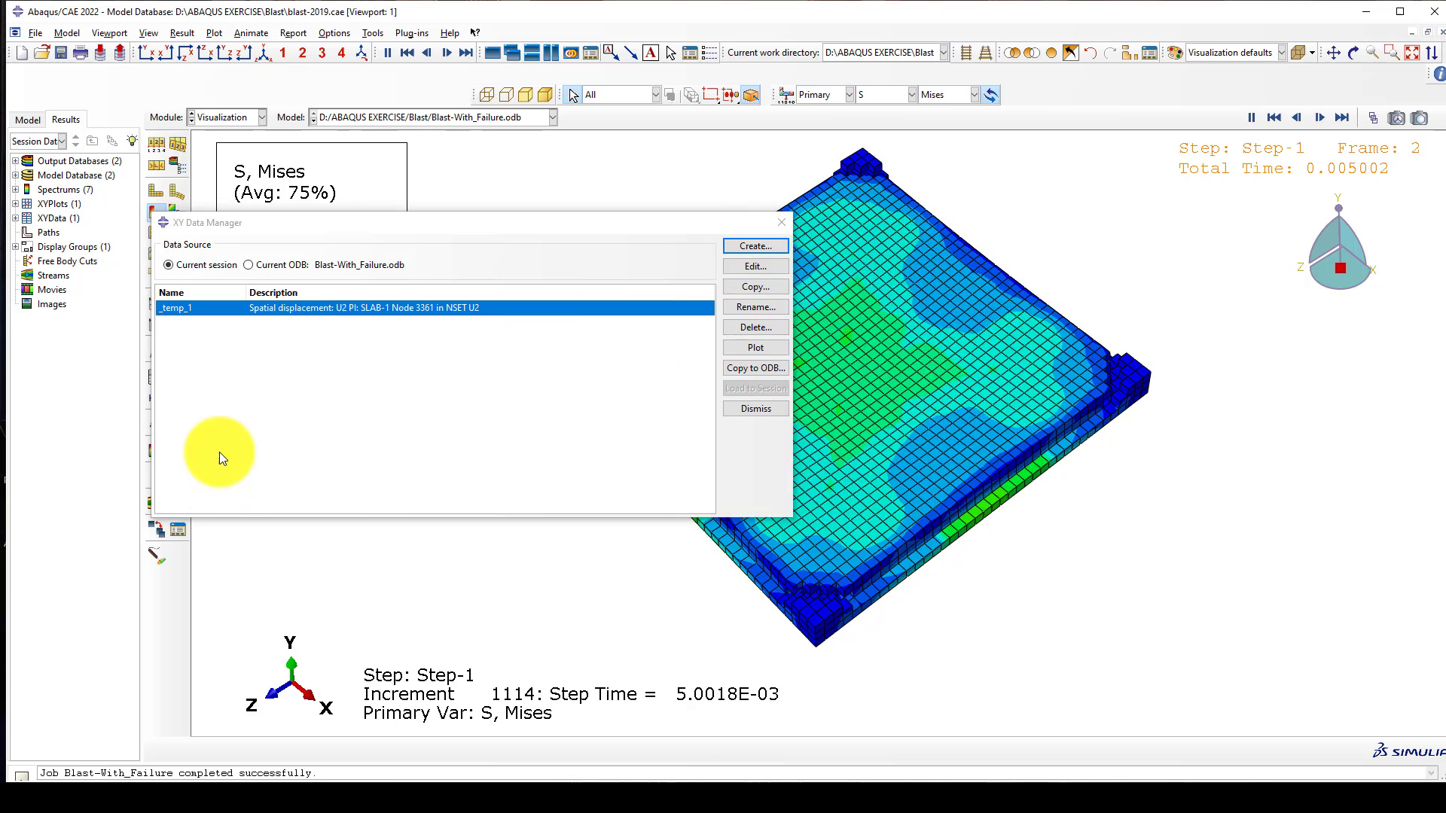
click(363, 271)
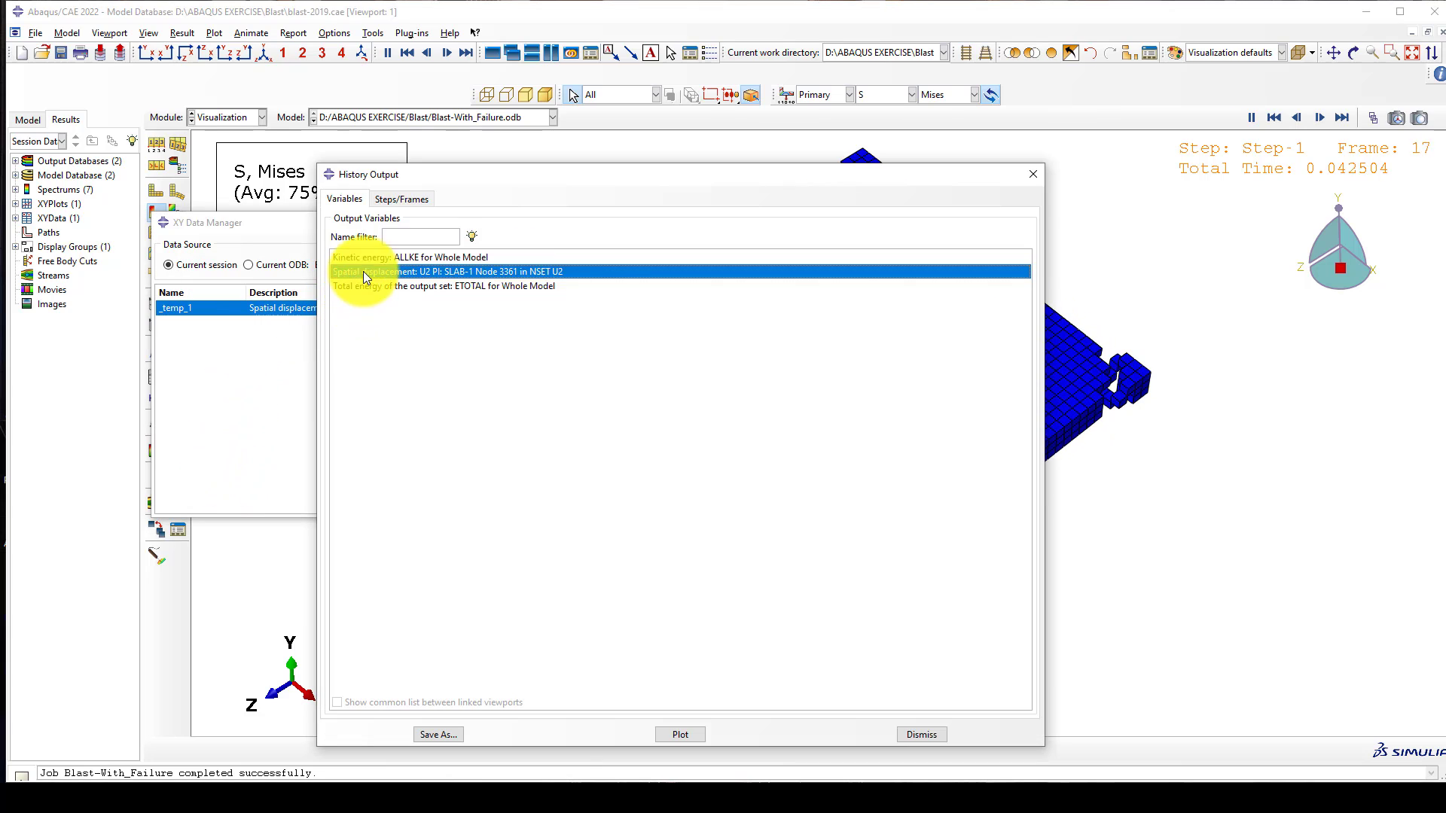
click(685, 732)
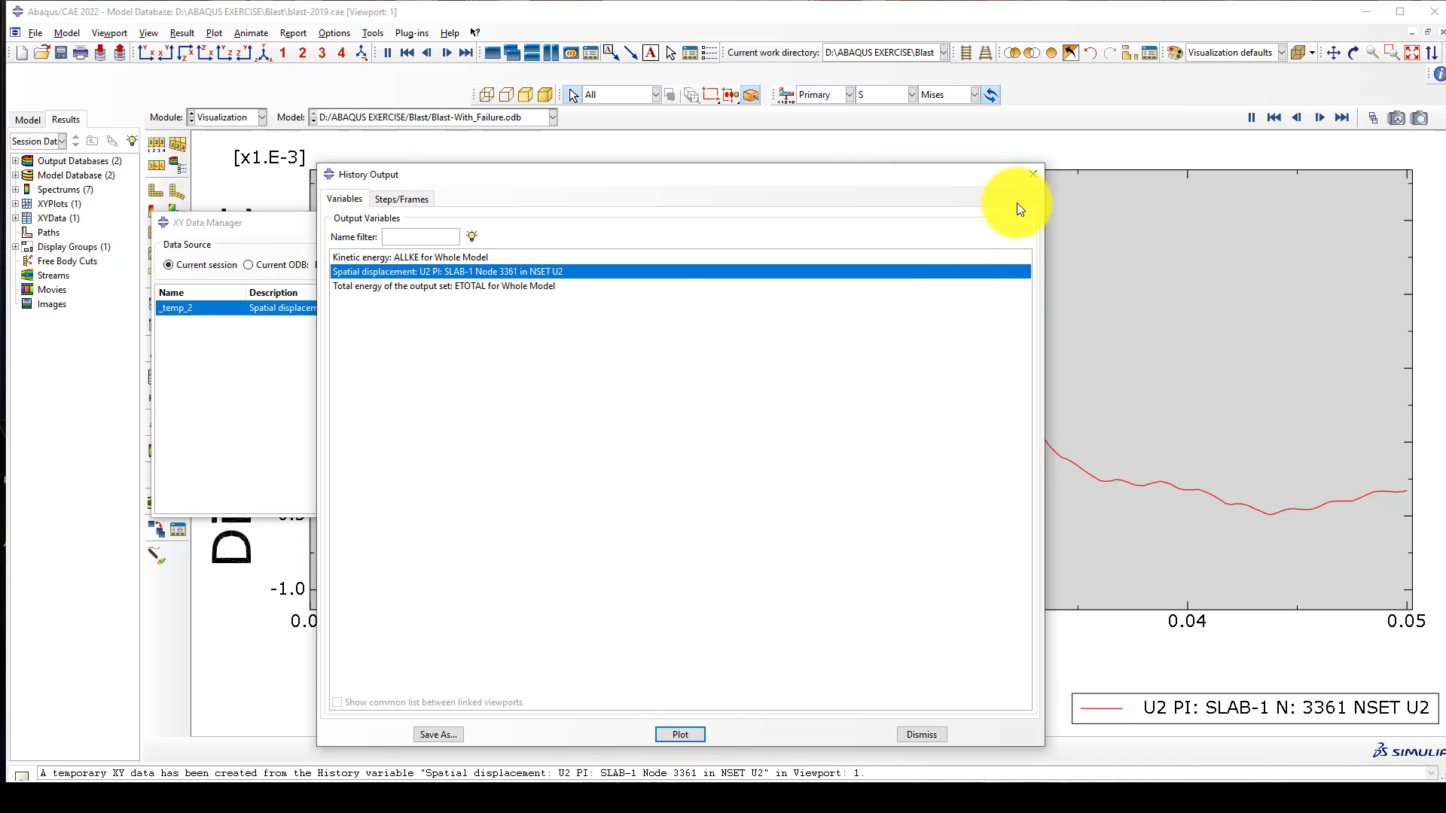
Close the XY data manager and return to the slab's contour plot
click(783, 222)
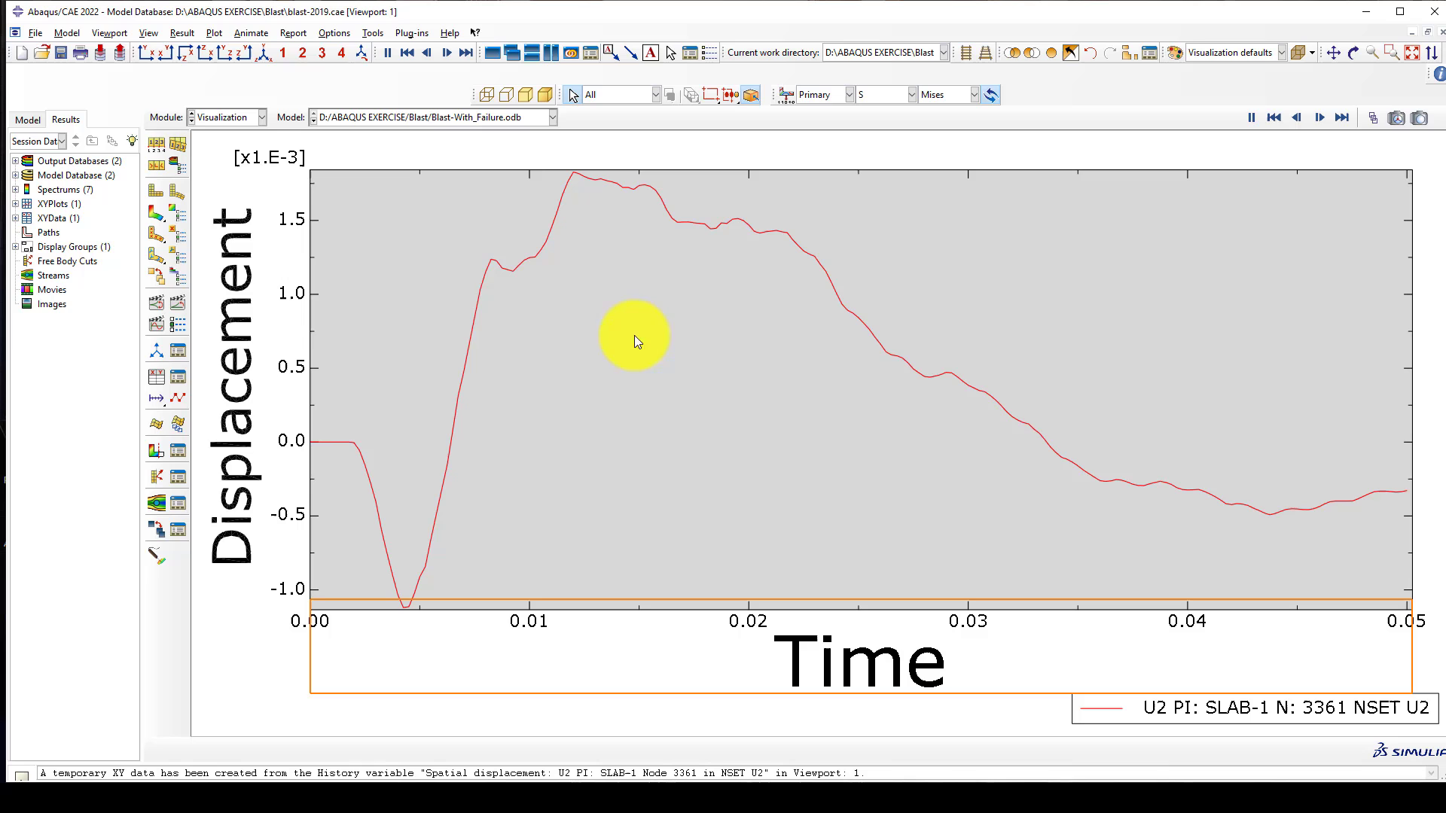
click(156, 211)
click(879, 94)
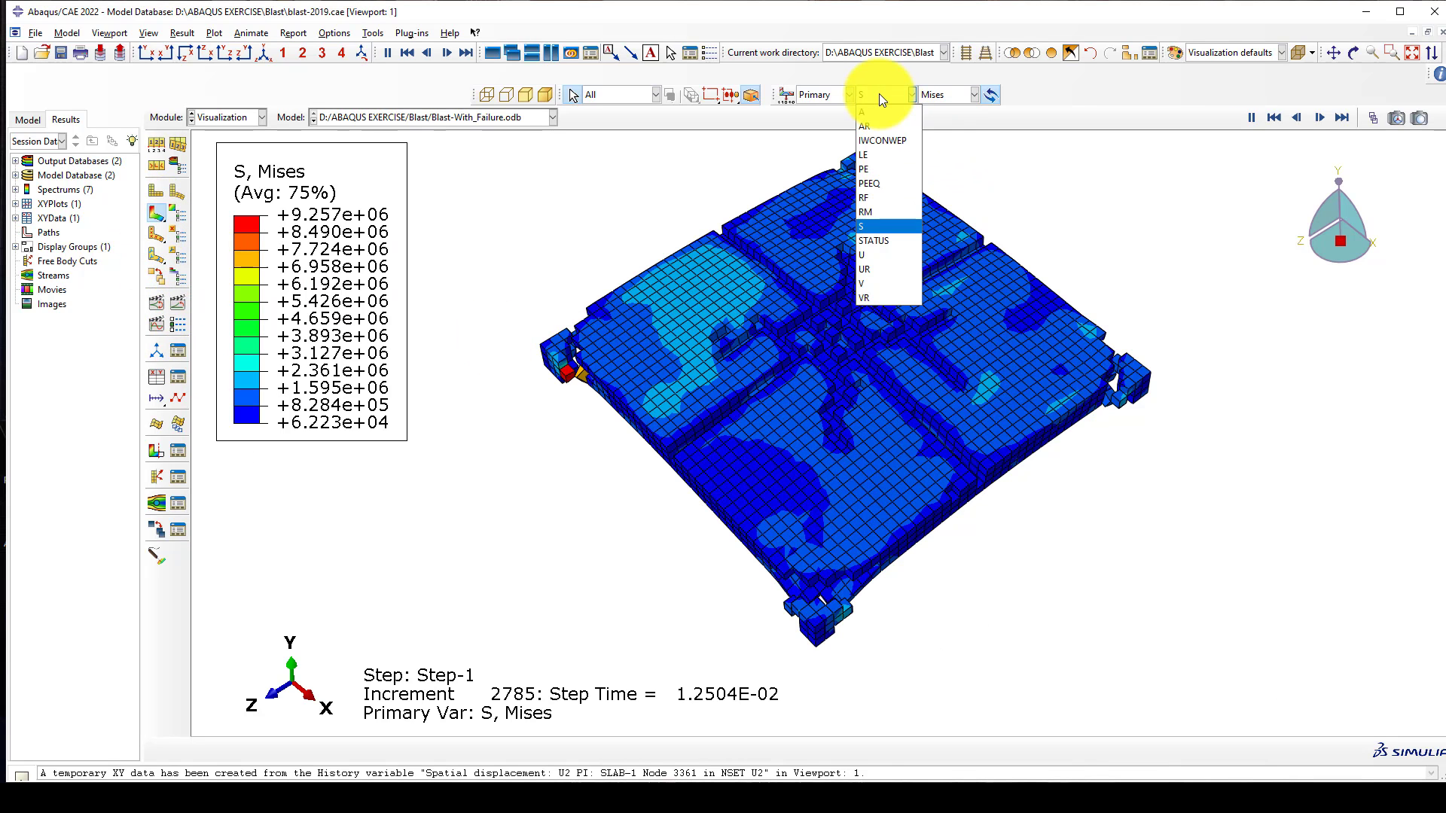
Keep Mises stress plotted and remove SLAB-1 from the display, leaving the rebar cage
click(862, 227)
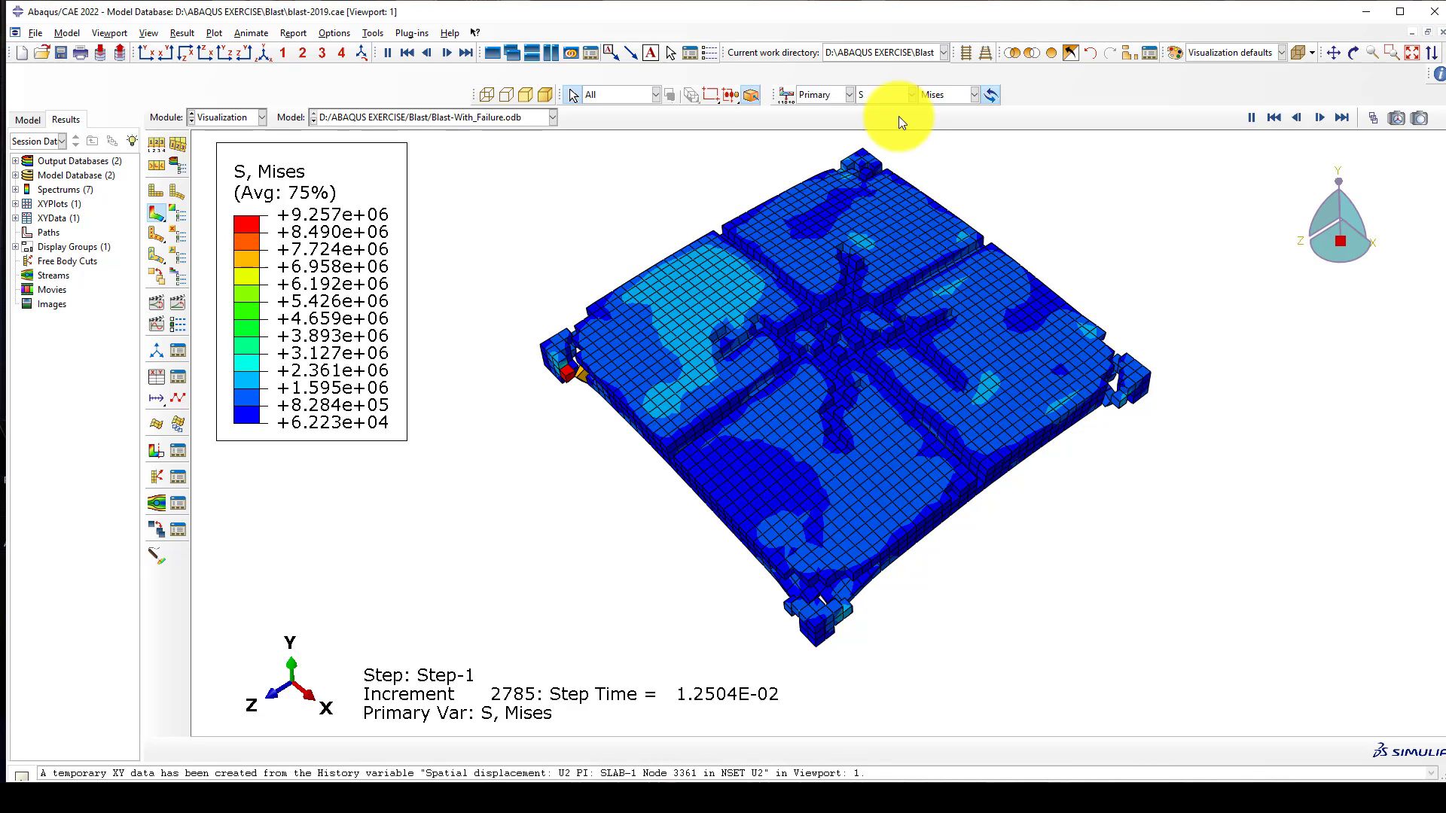
click(1121, 51)
click(1053, 51)
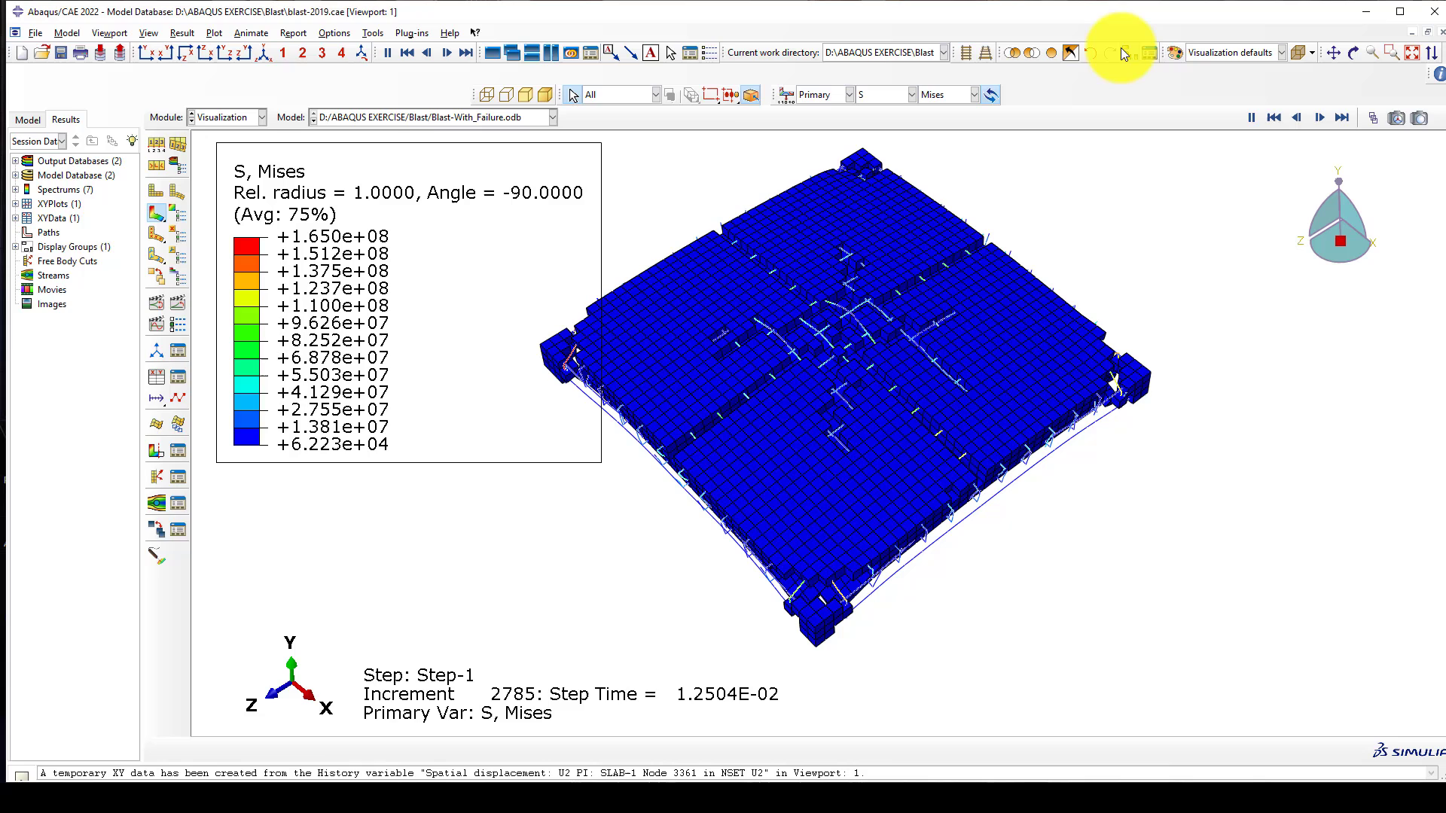
click(1122, 50)
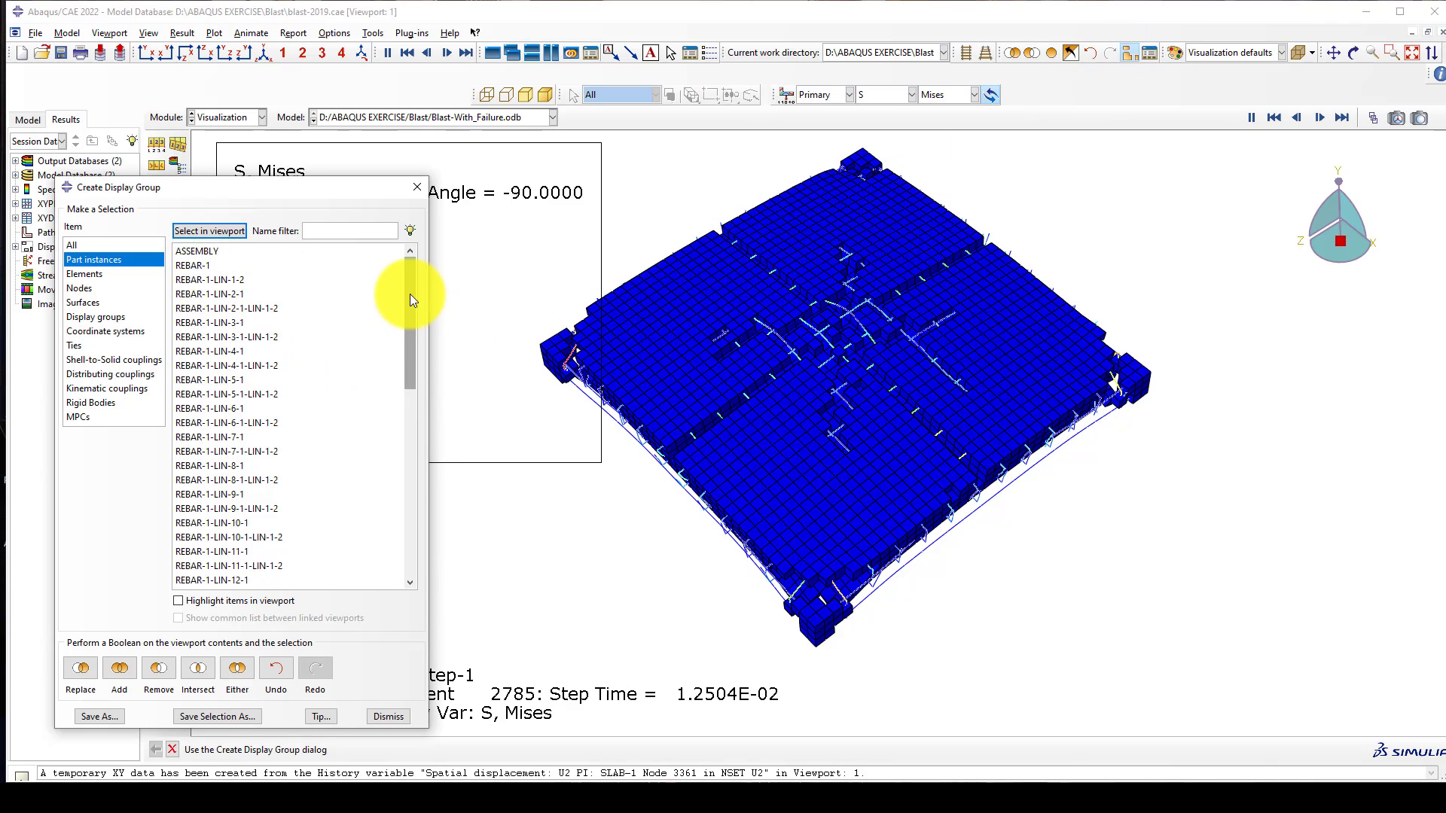
drag(410, 294, 328, 586)
click(186, 581)
click(158, 668)
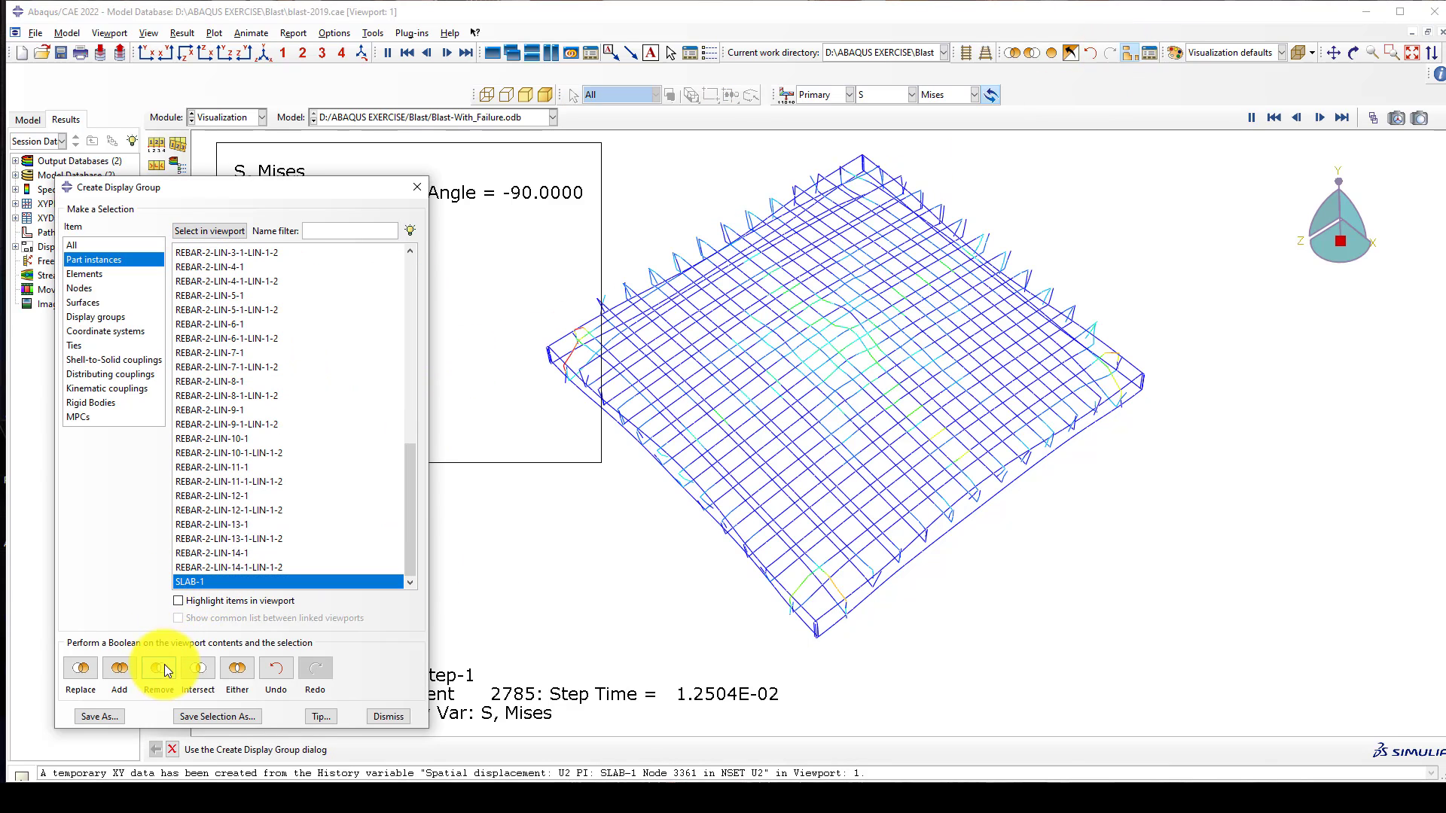
click(417, 186)
Rotate and zoom the rebar cage to view it from above
scroll(837, 328, up, 5)
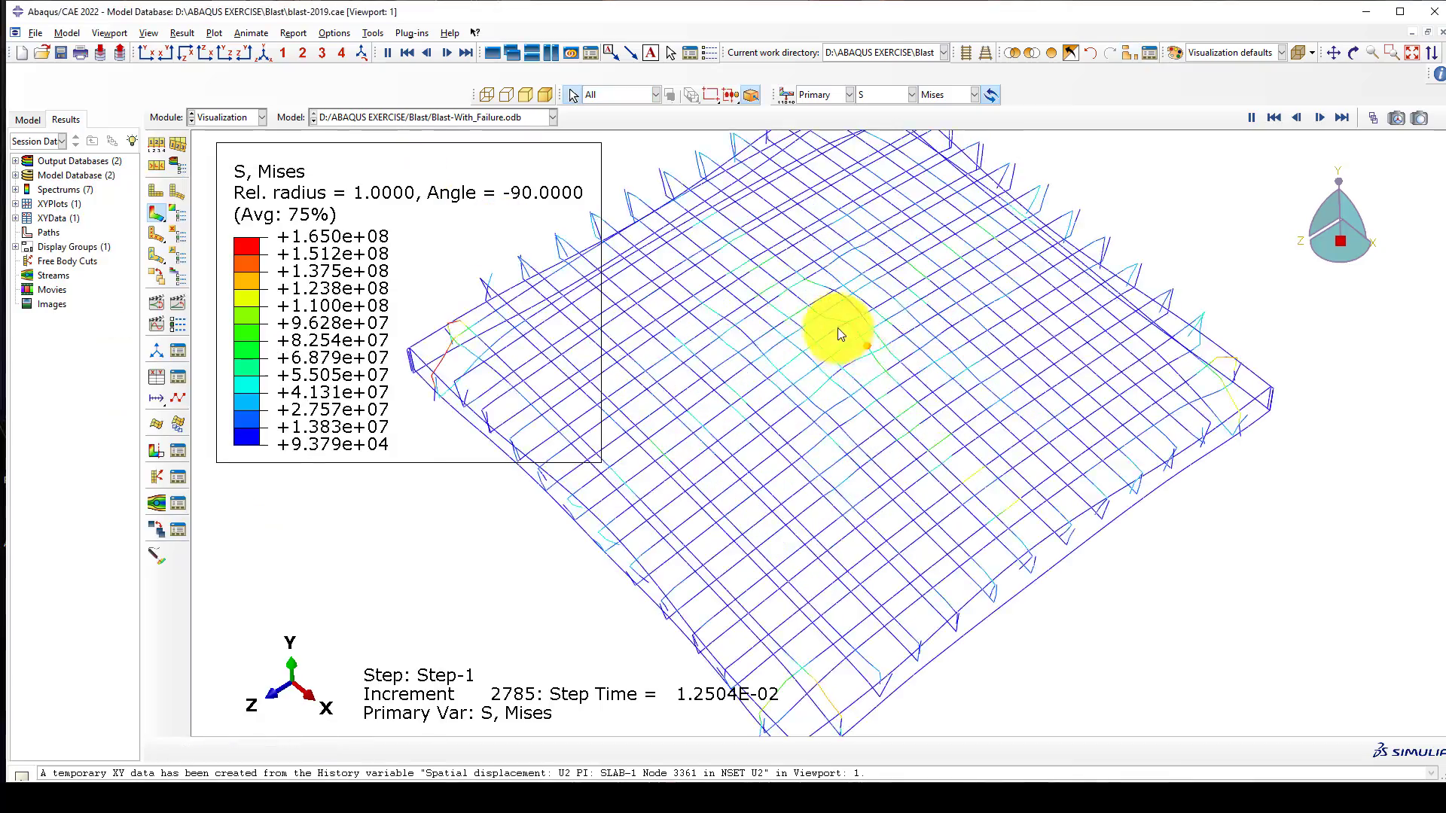
scroll(909, 360, down, 1)
ctrl+alt+drag(911, 351, 865, 539)
scroll(666, 268, up, 5)
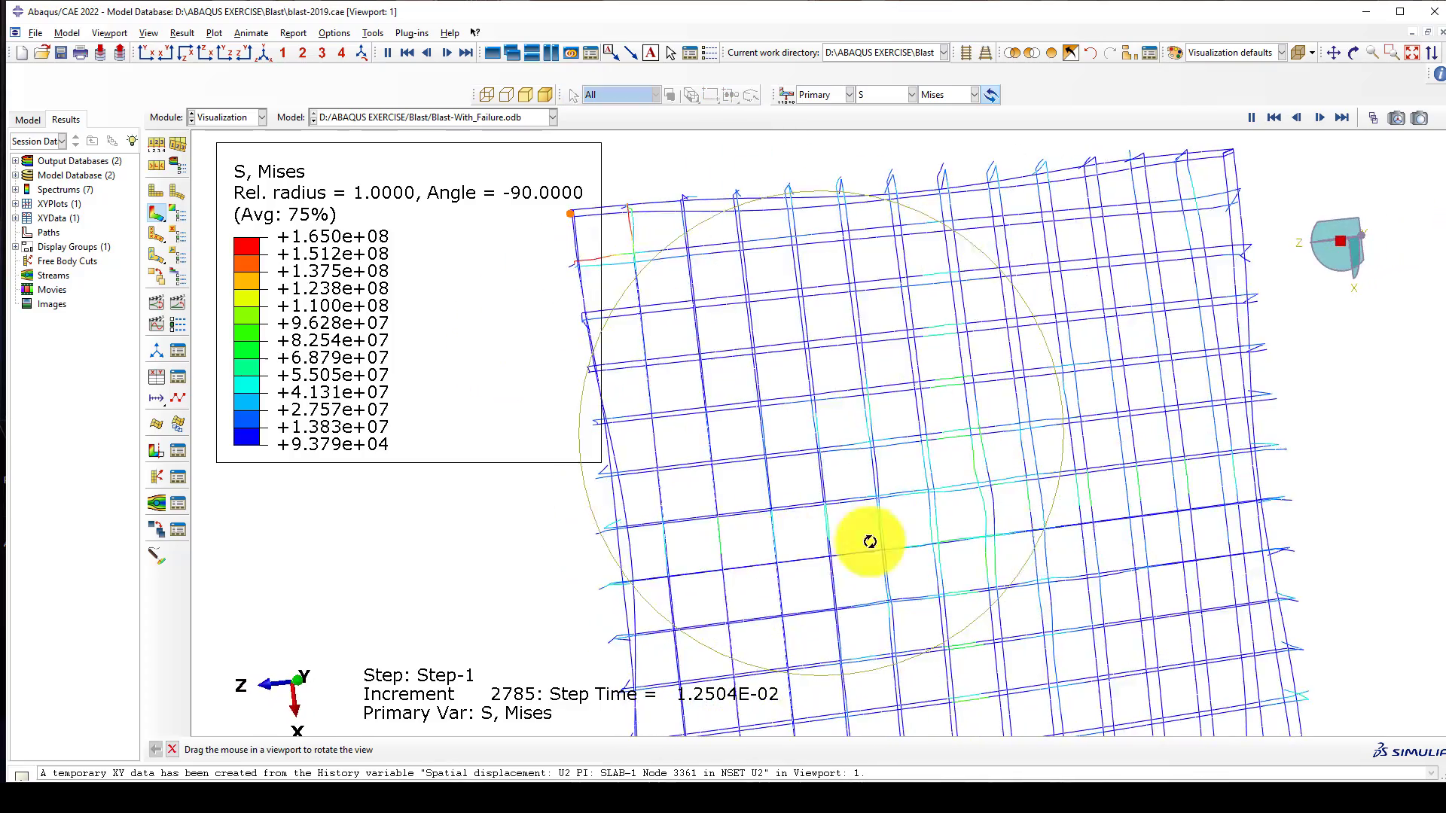
scroll(849, 310, down, 3)
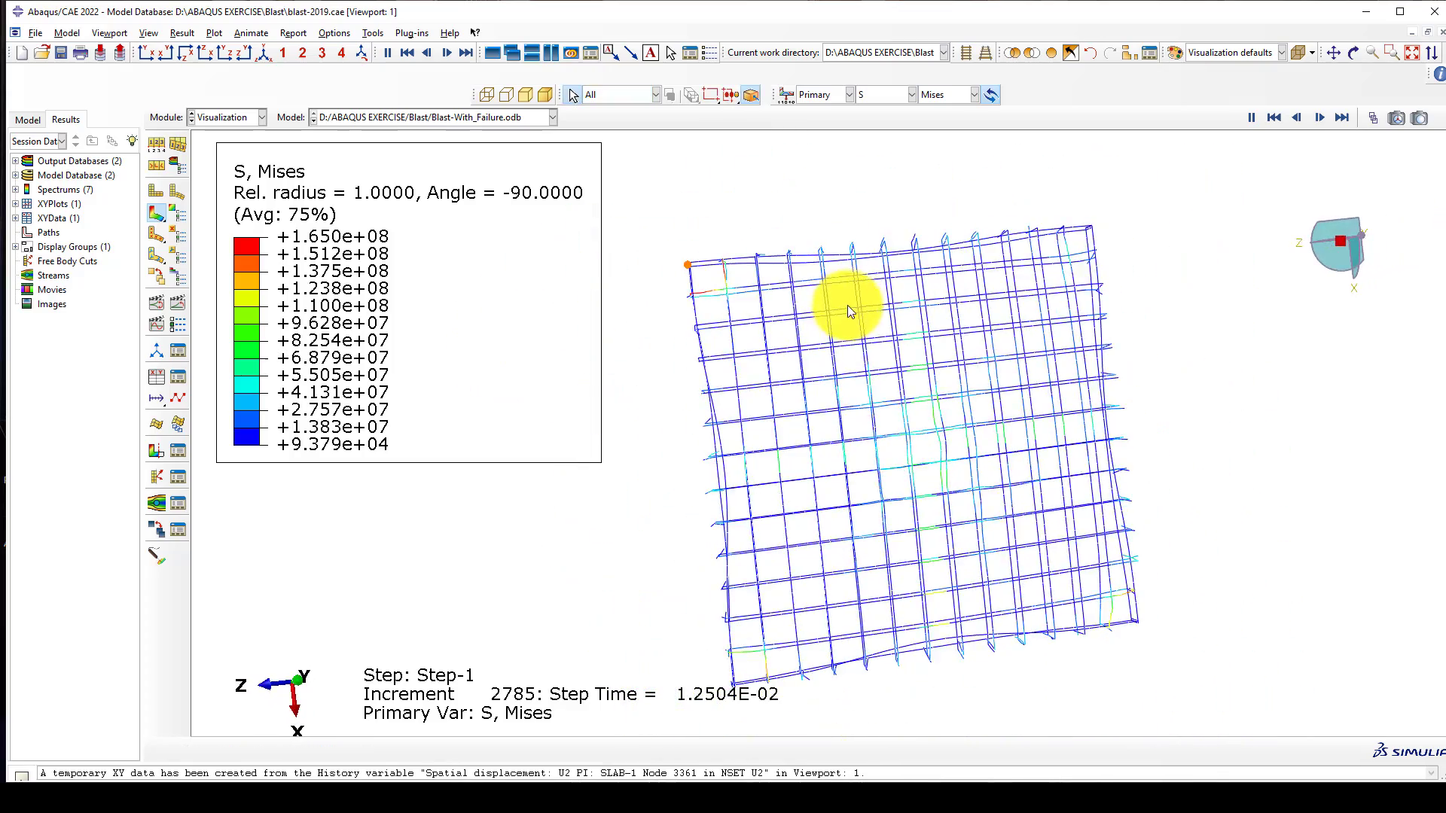
Render the rebar's beam profiles in an isometric view, then animate the Mises stress time history
click(264, 53)
click(147, 33)
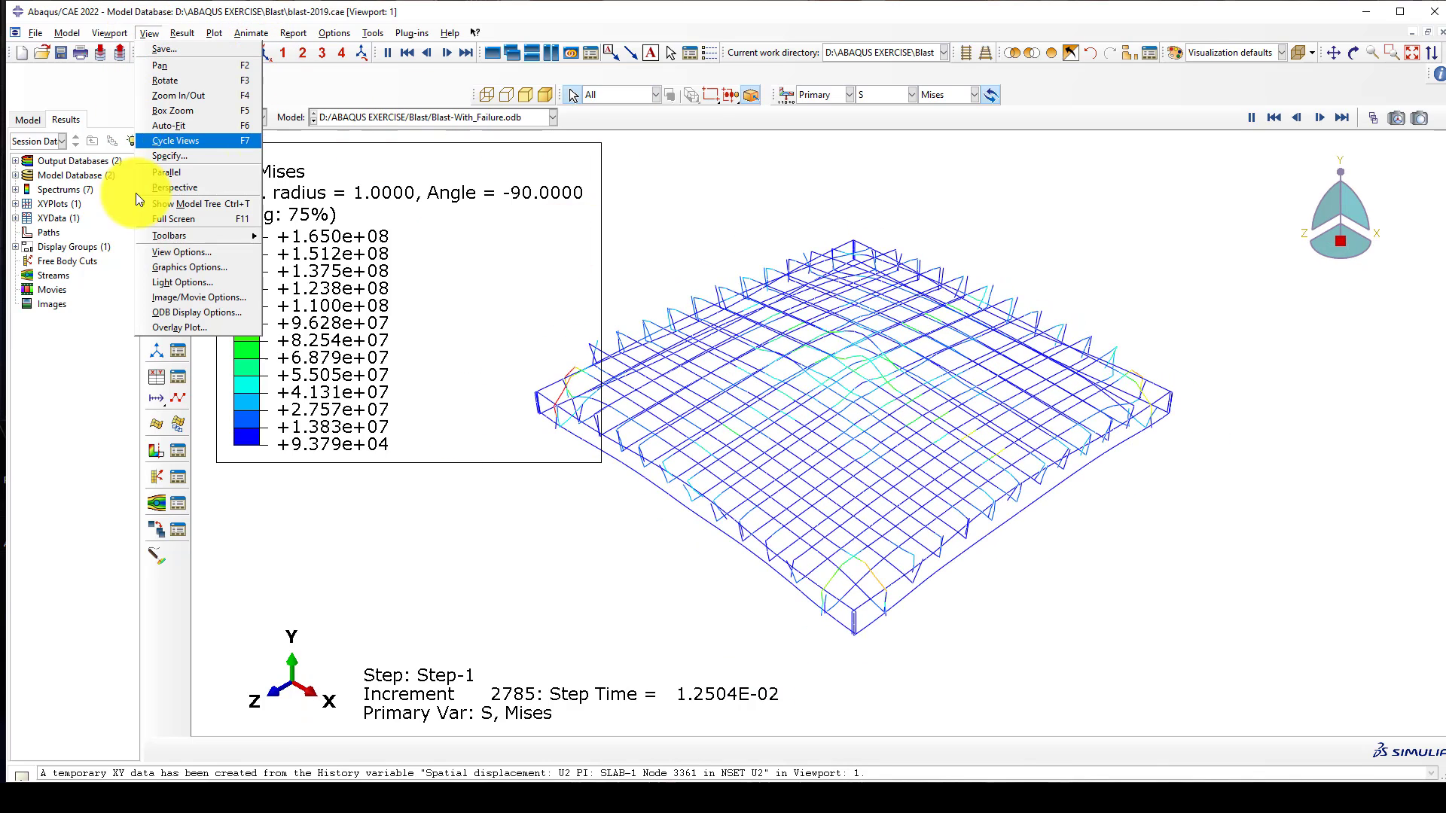
click(157, 305)
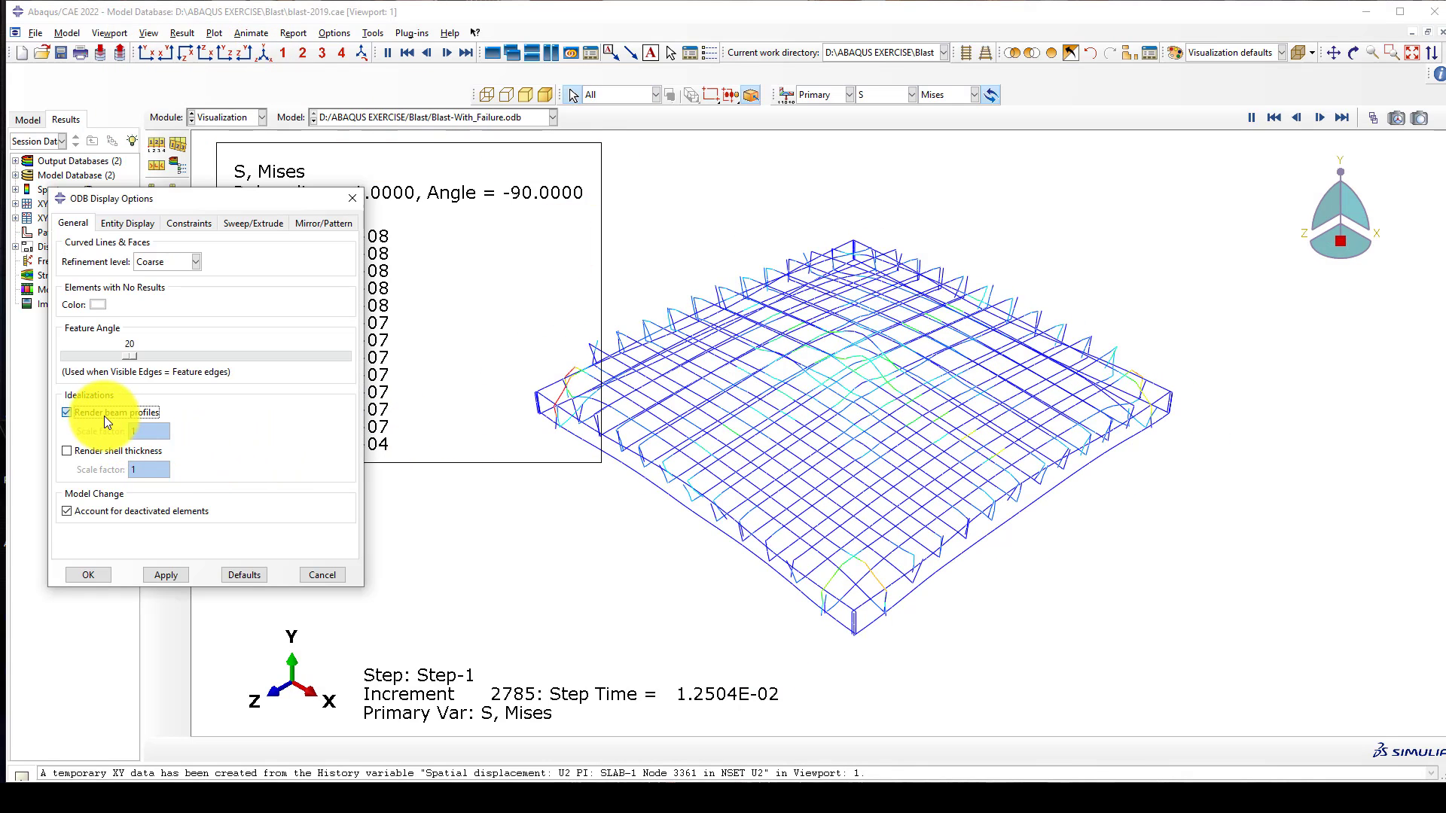
click(163, 576)
click(69, 573)
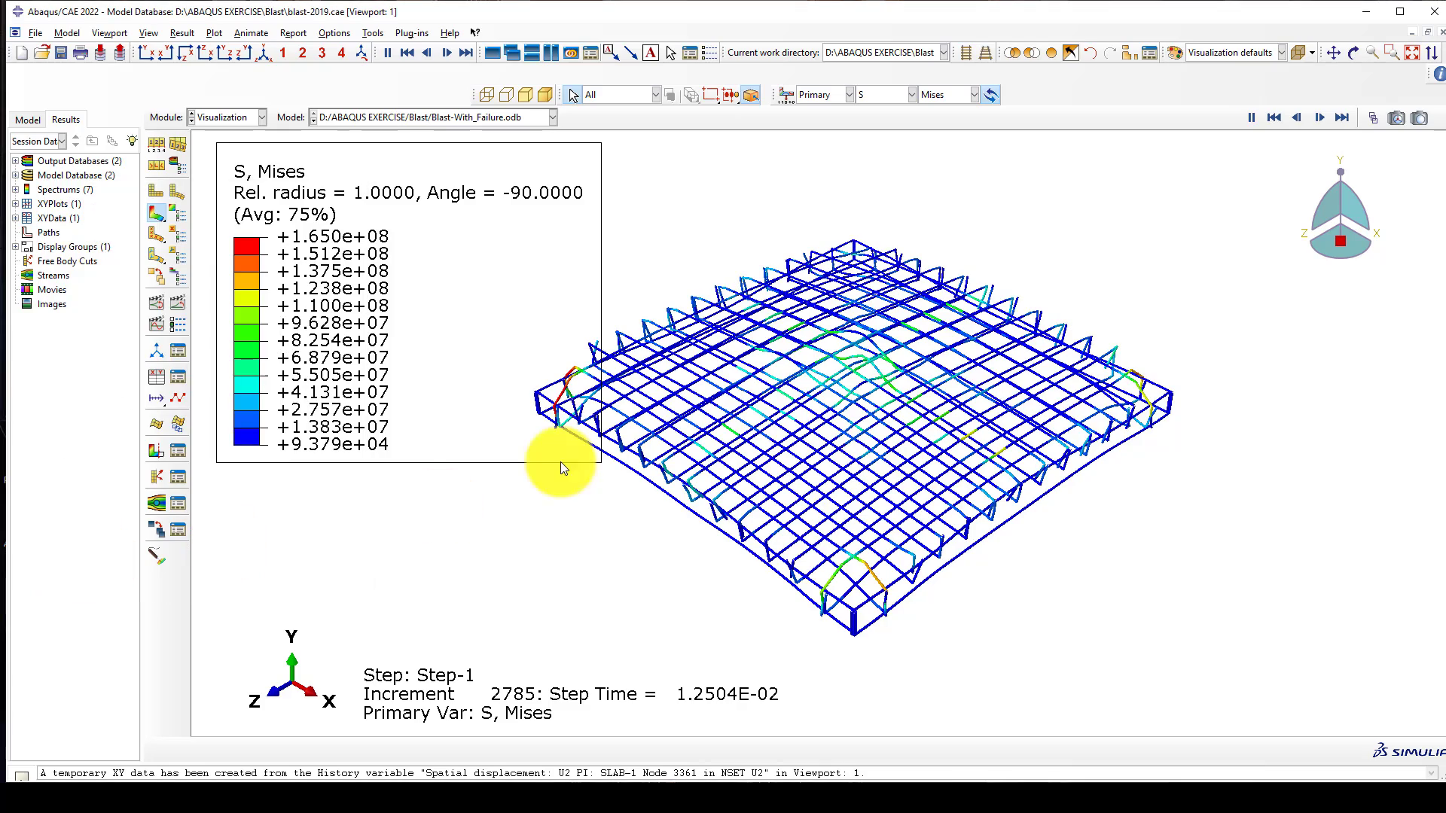
click(178, 302)
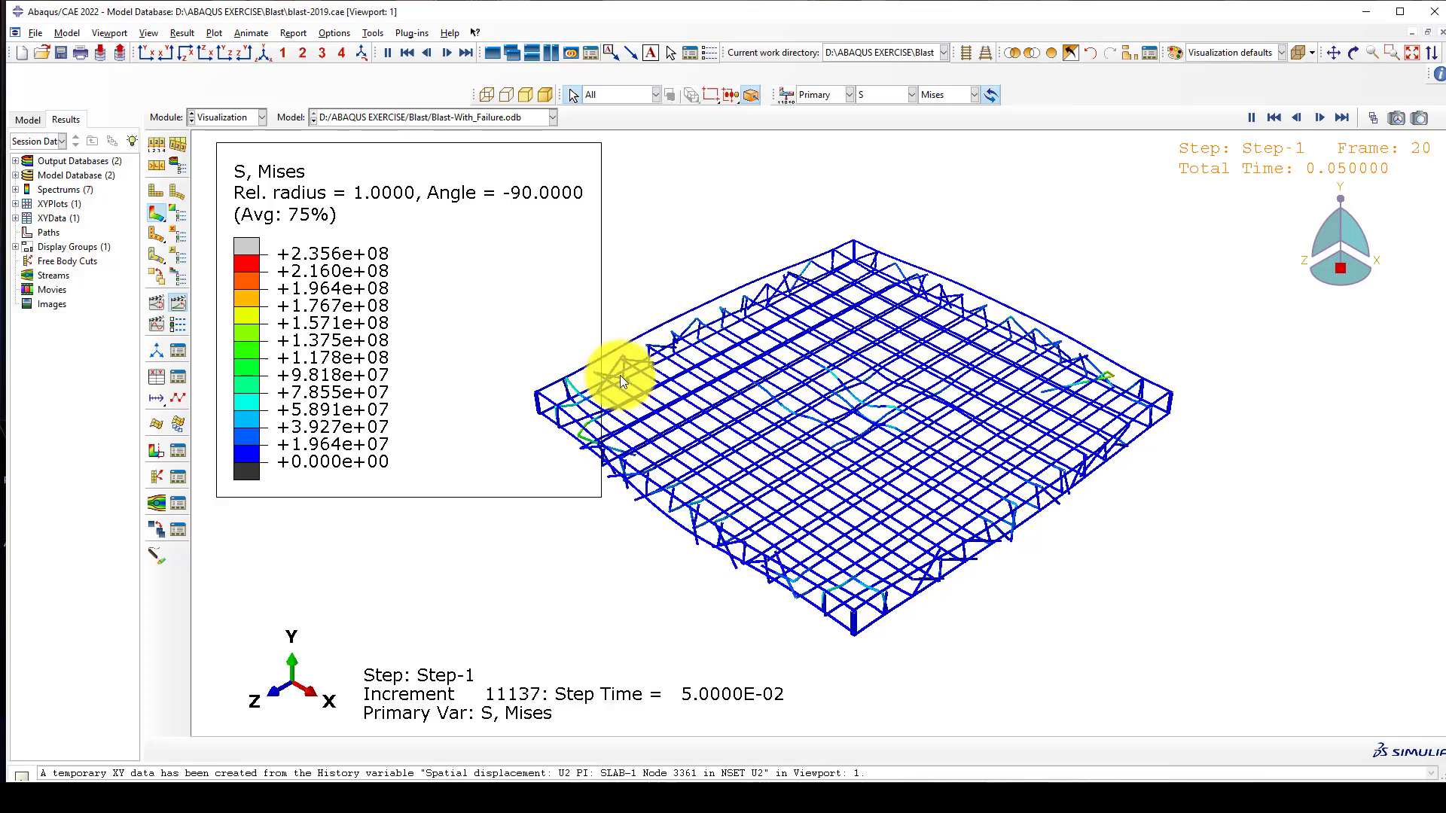
Set the deformation scale factor to Auto-compute in the Common plot options
click(336, 33)
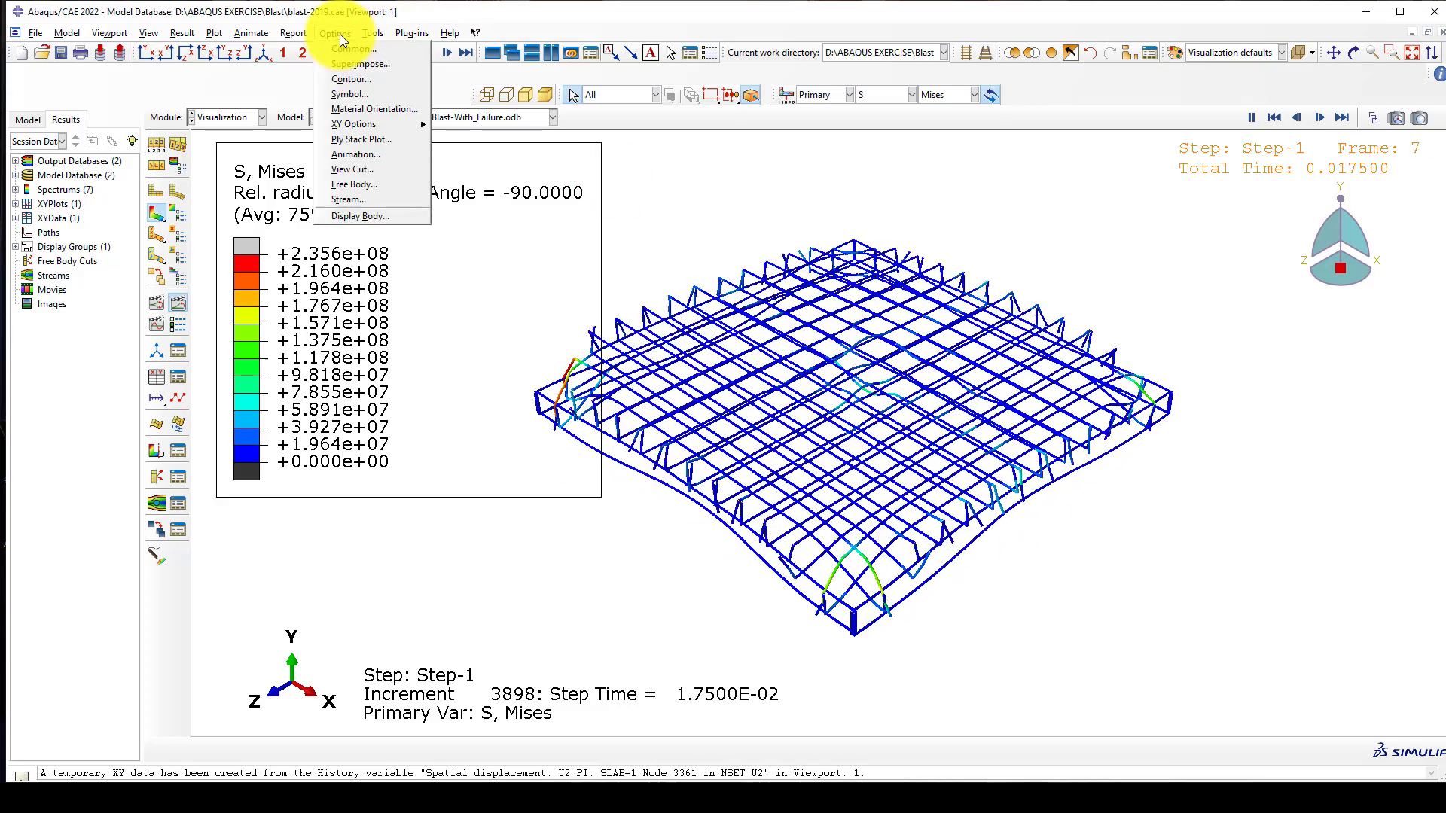
click(346, 50)
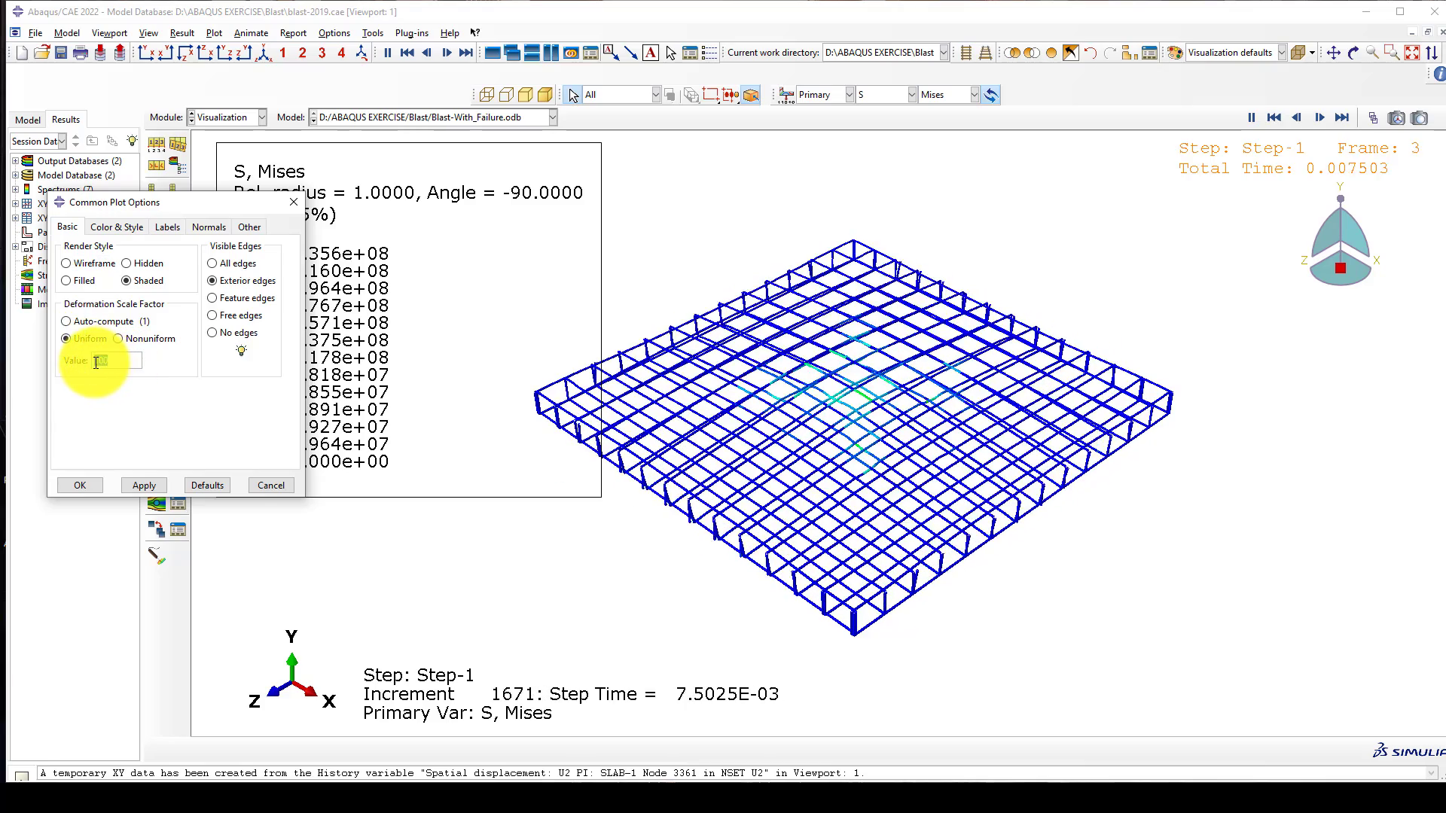
click(75, 322)
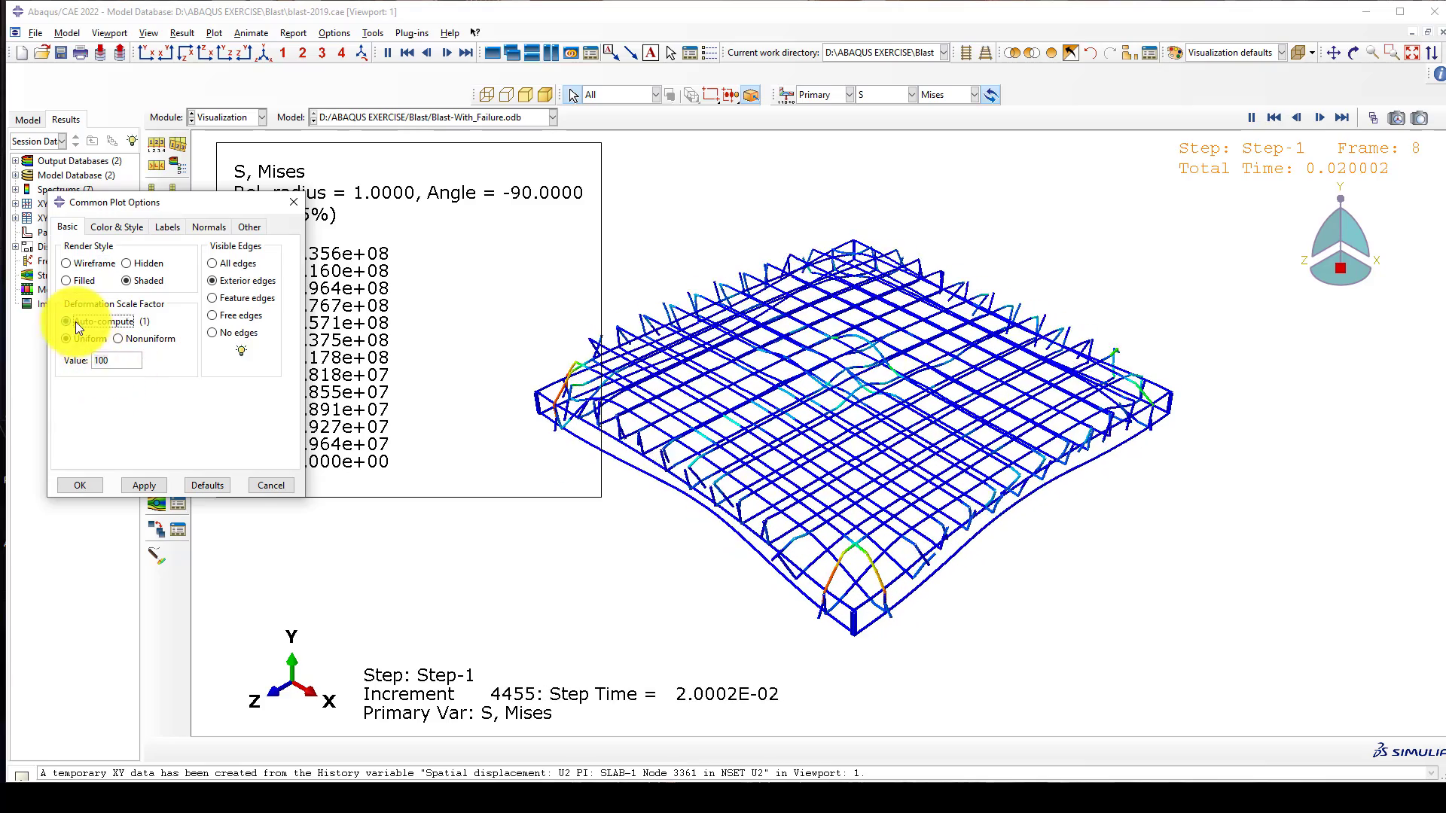
click(84, 488)
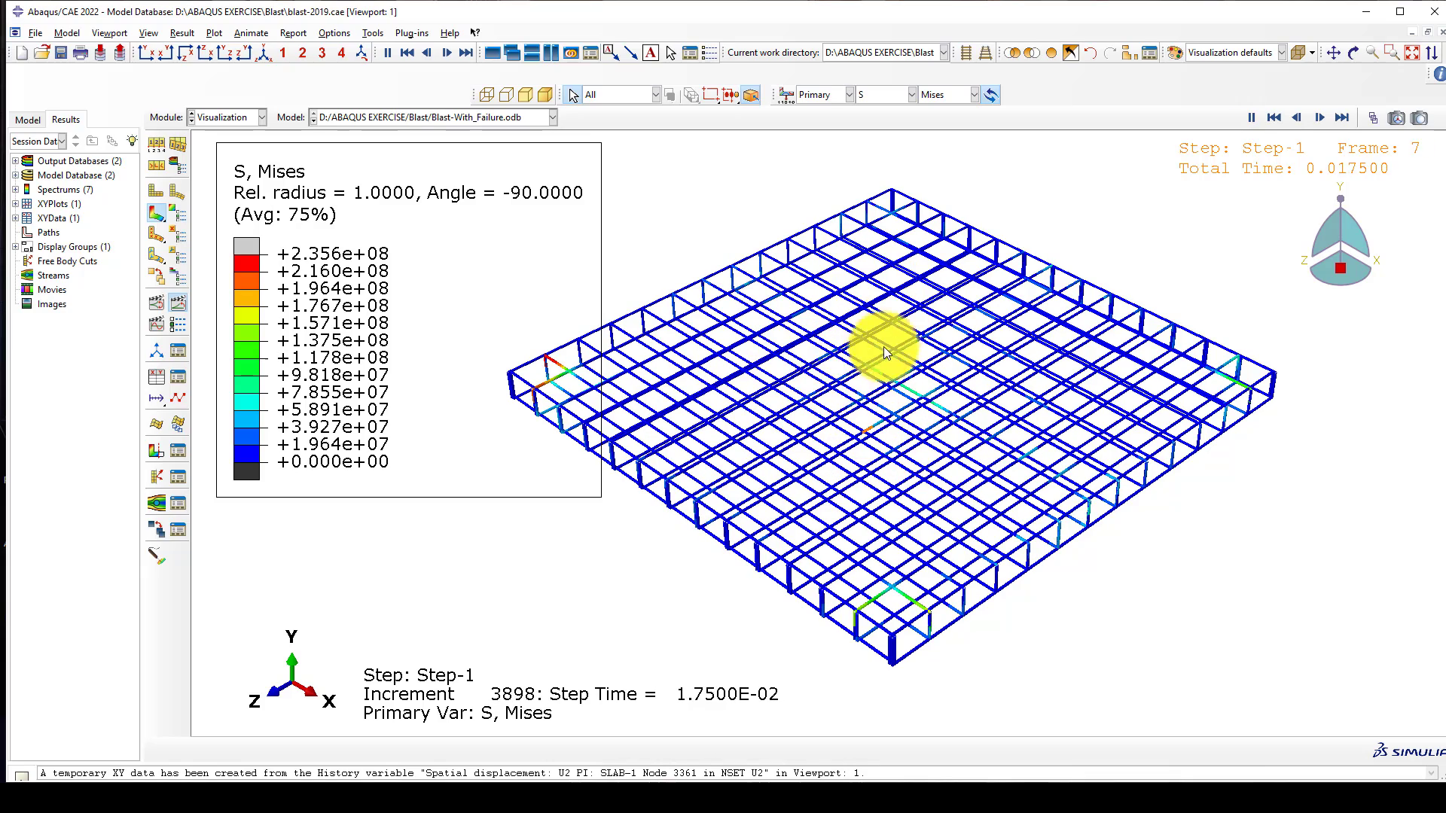
Contour the rebar by the S22 stress component
click(1221, 52)
click(1221, 51)
click(947, 93)
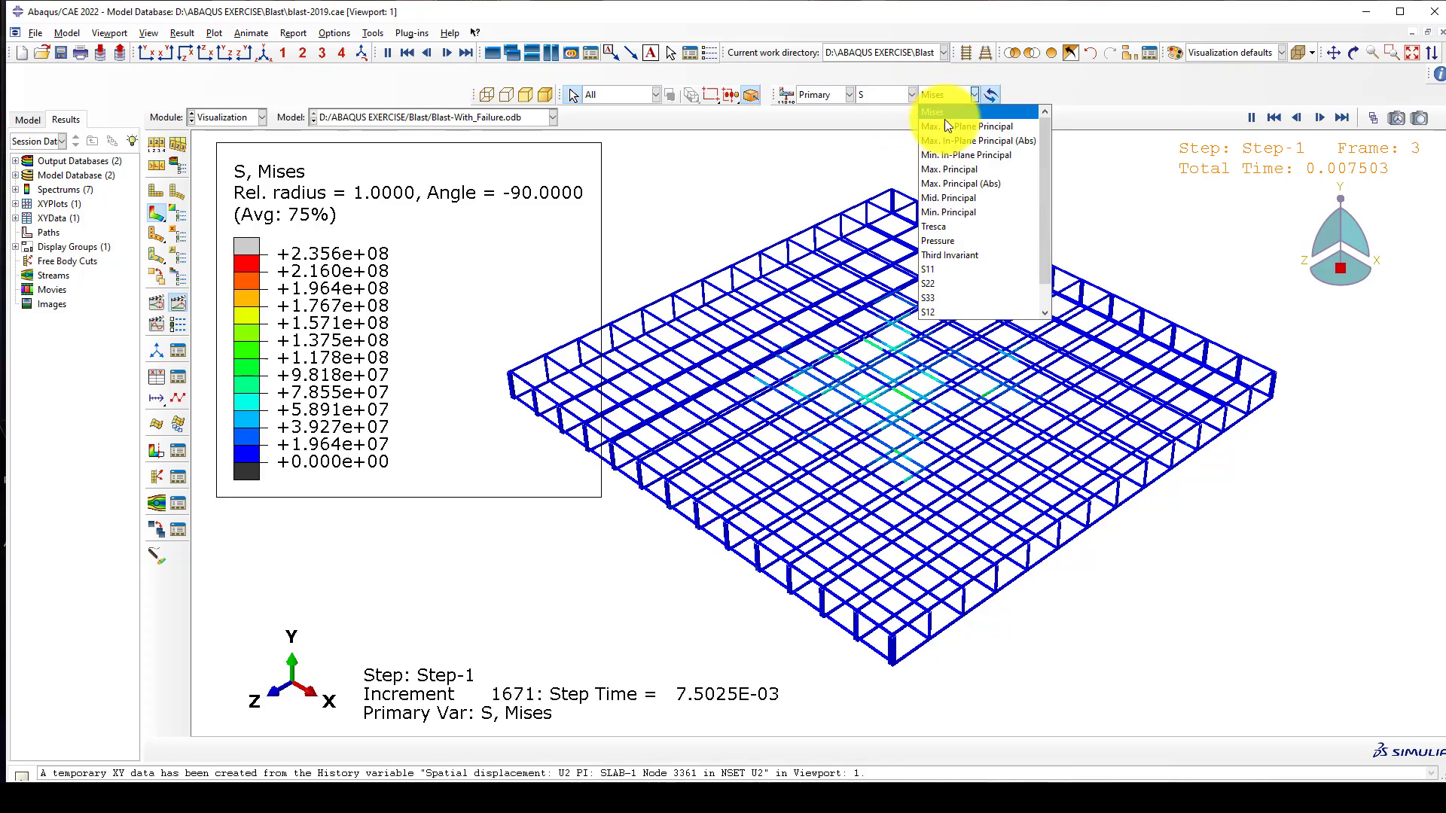
click(941, 282)
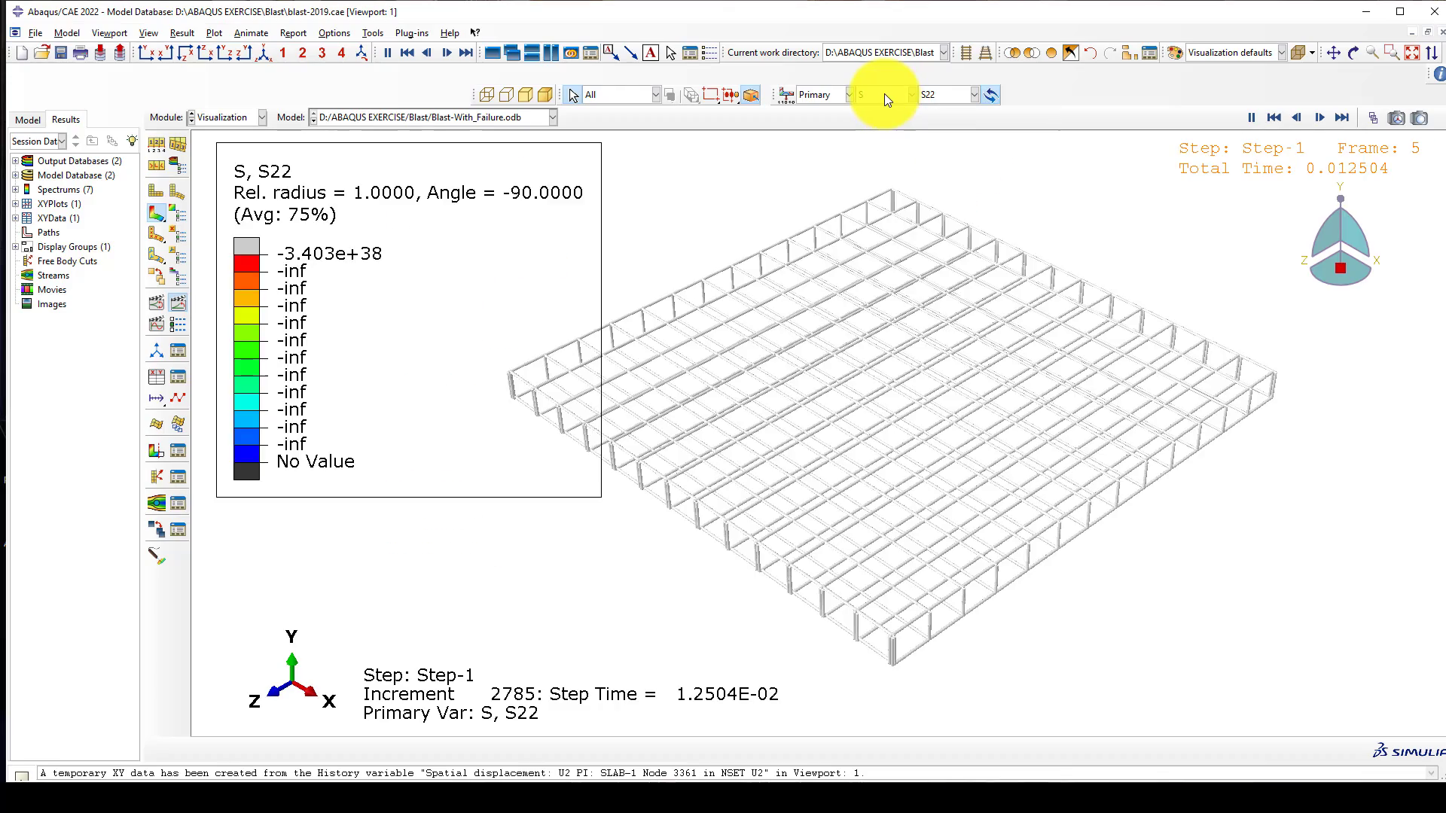
Switch the primary variable from stress S to displacement magnitude U
click(884, 94)
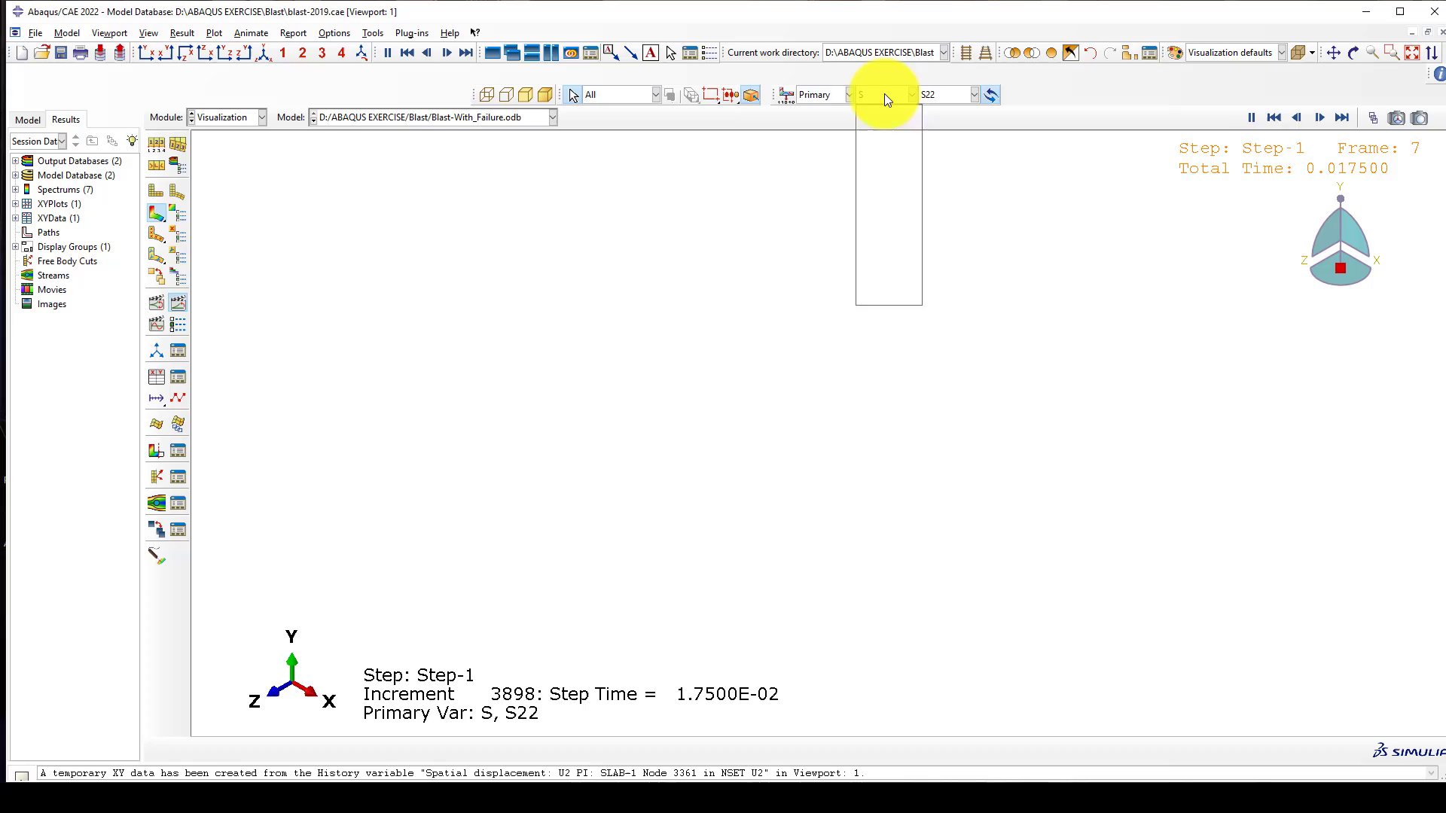
click(179, 305)
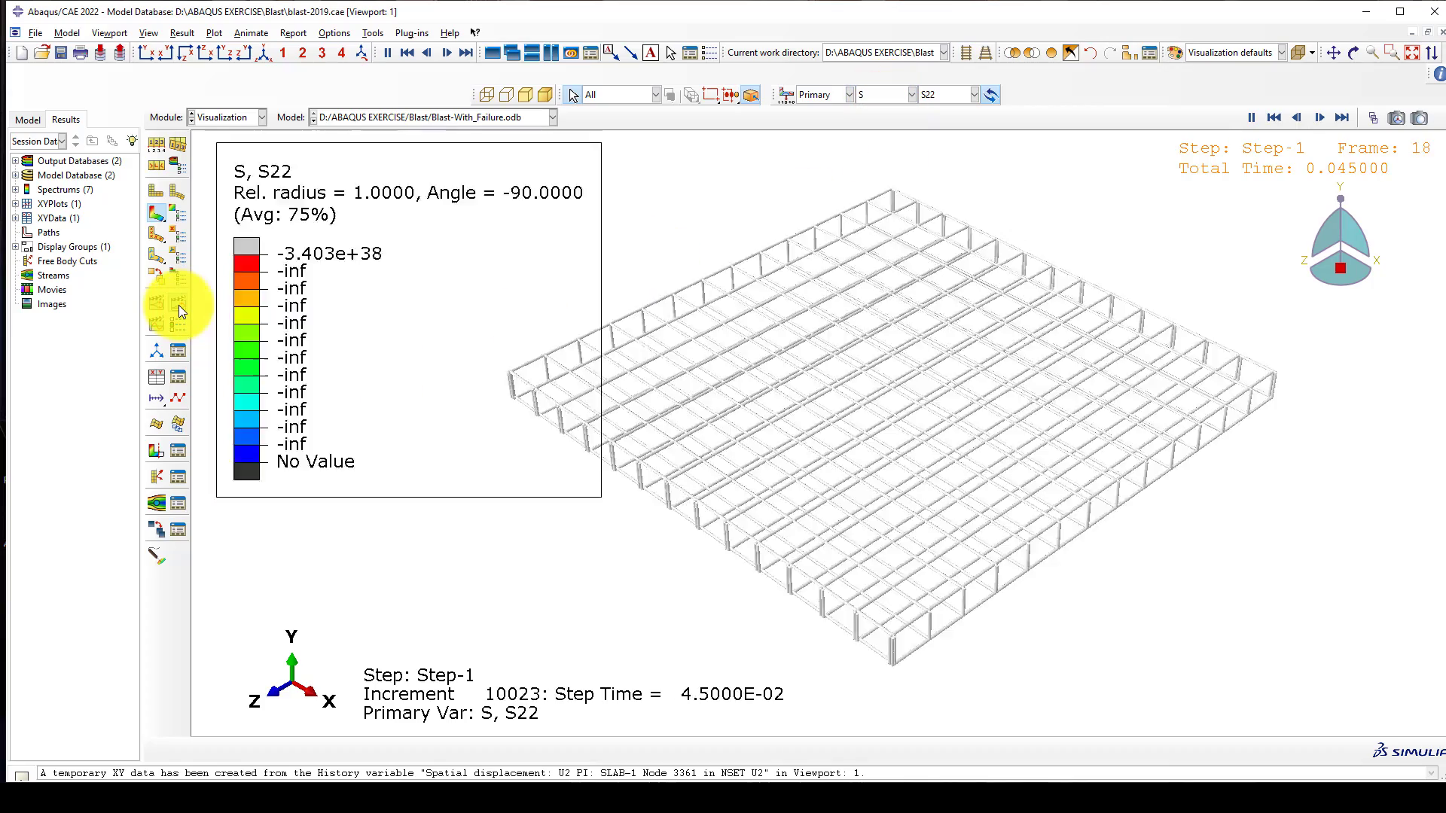
click(863, 95)
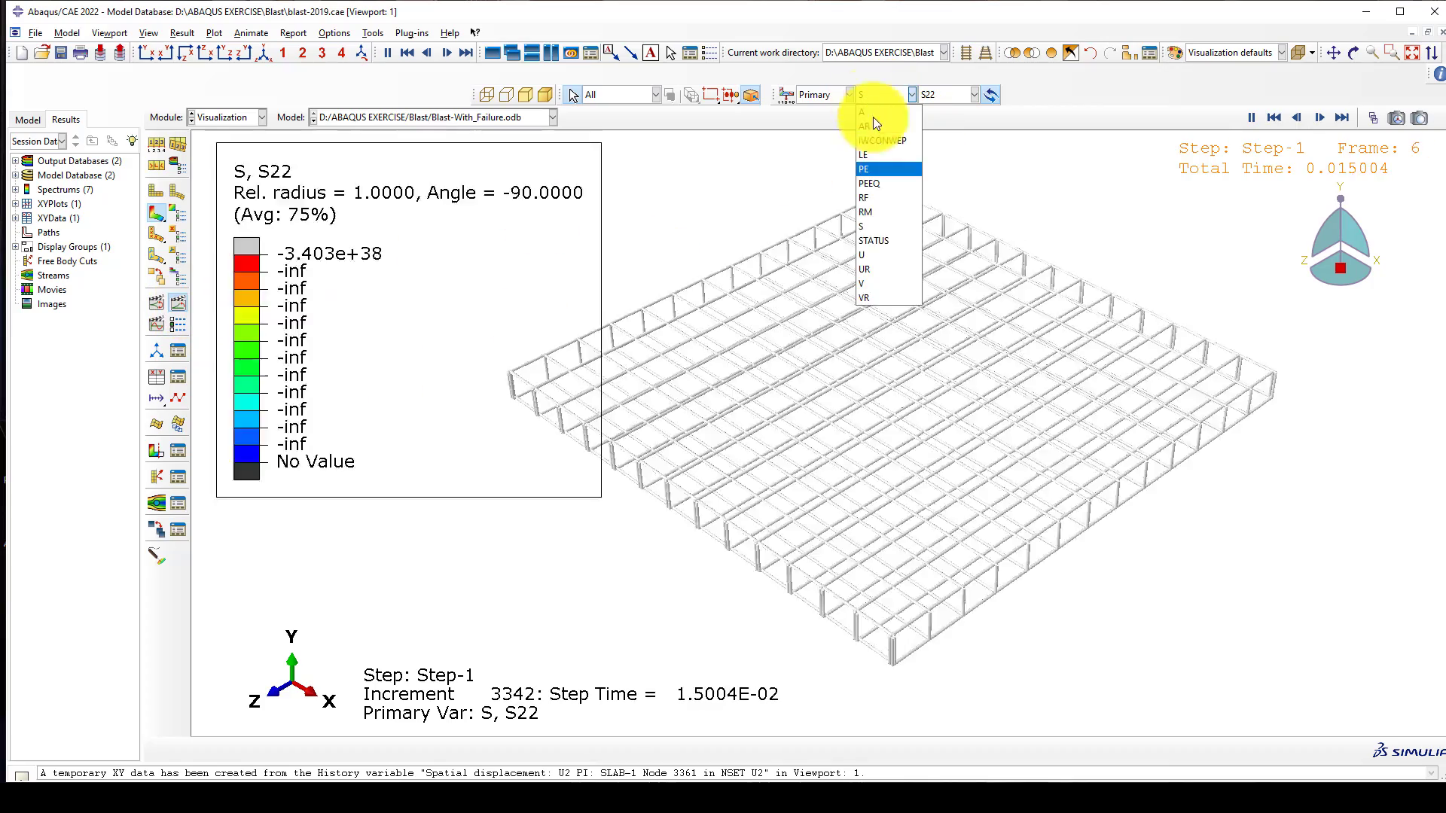
click(859, 250)
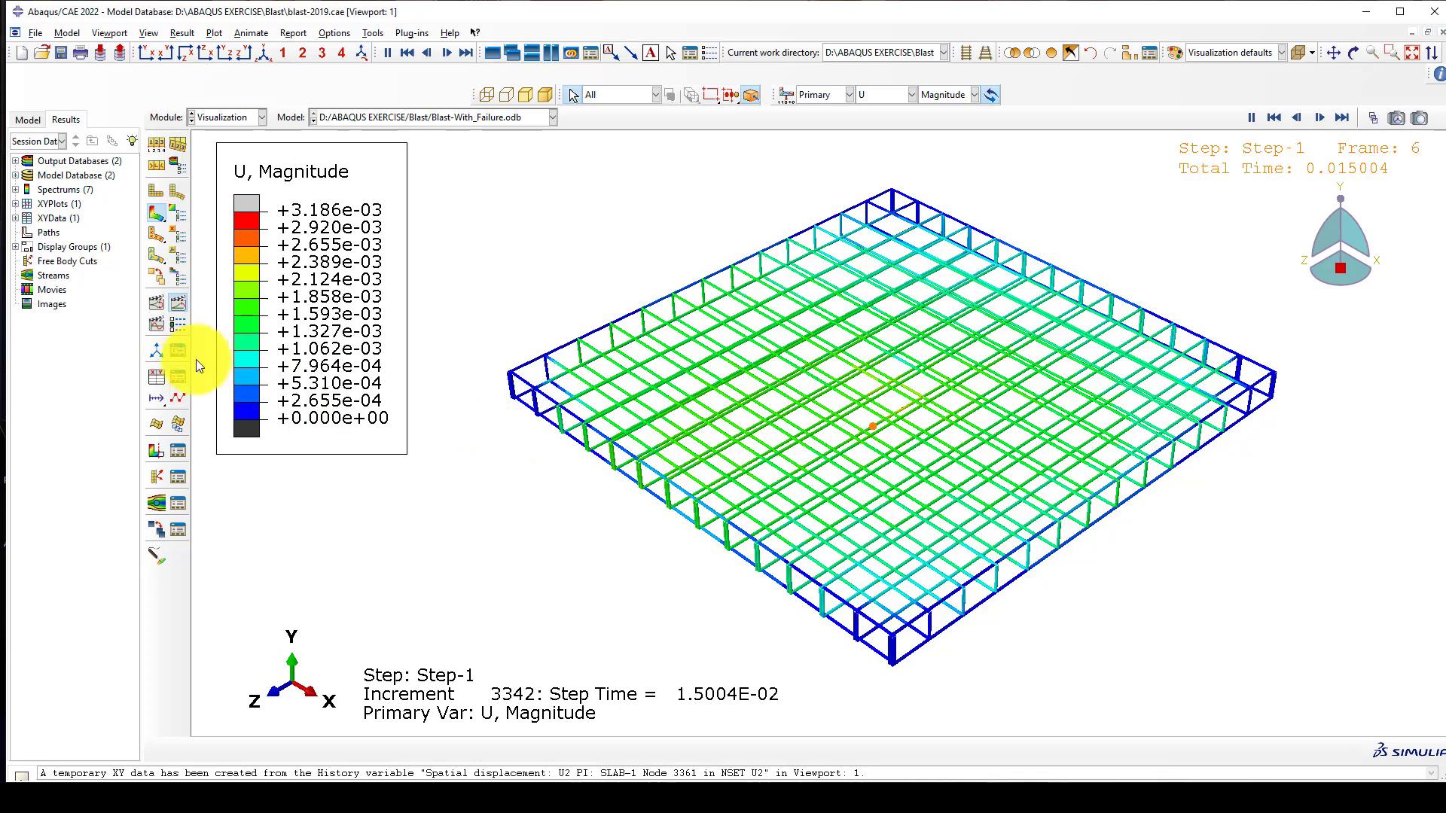
Stop the animation at step time 2.7501E-02, advance one frame, and dismiss the IWCONWEP unavailable warning
click(175, 301)
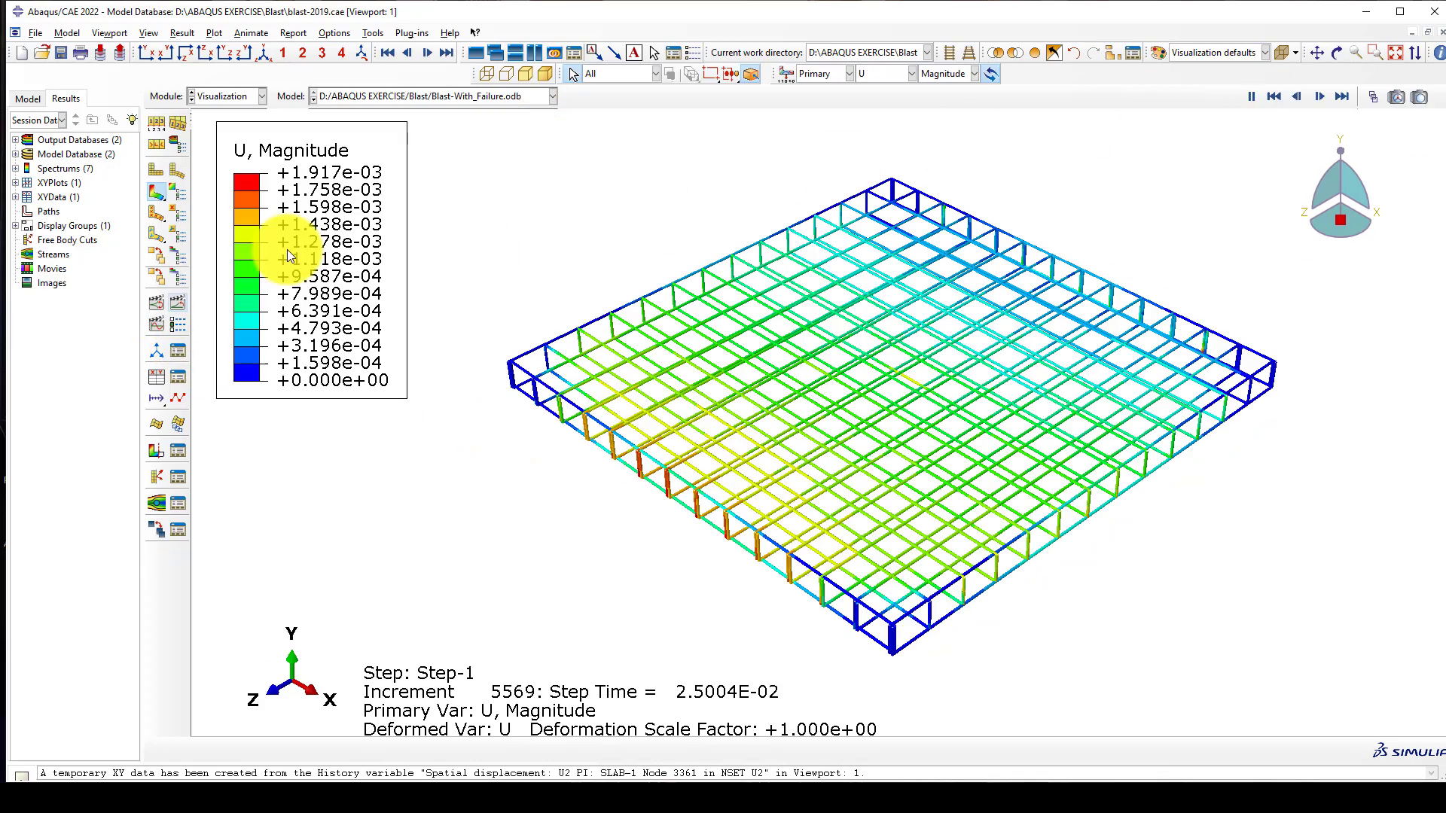
click(1319, 96)
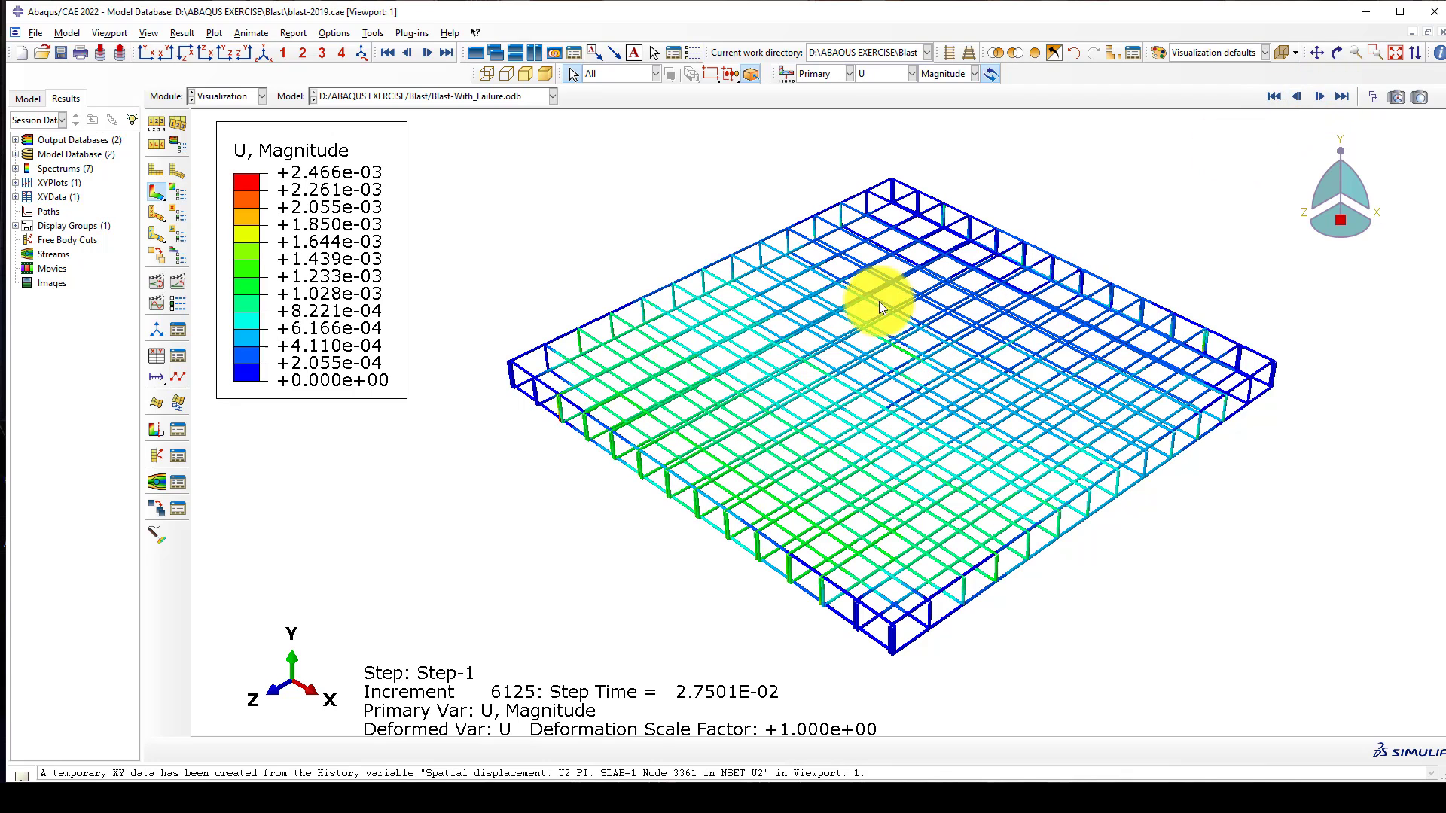
click(900, 73)
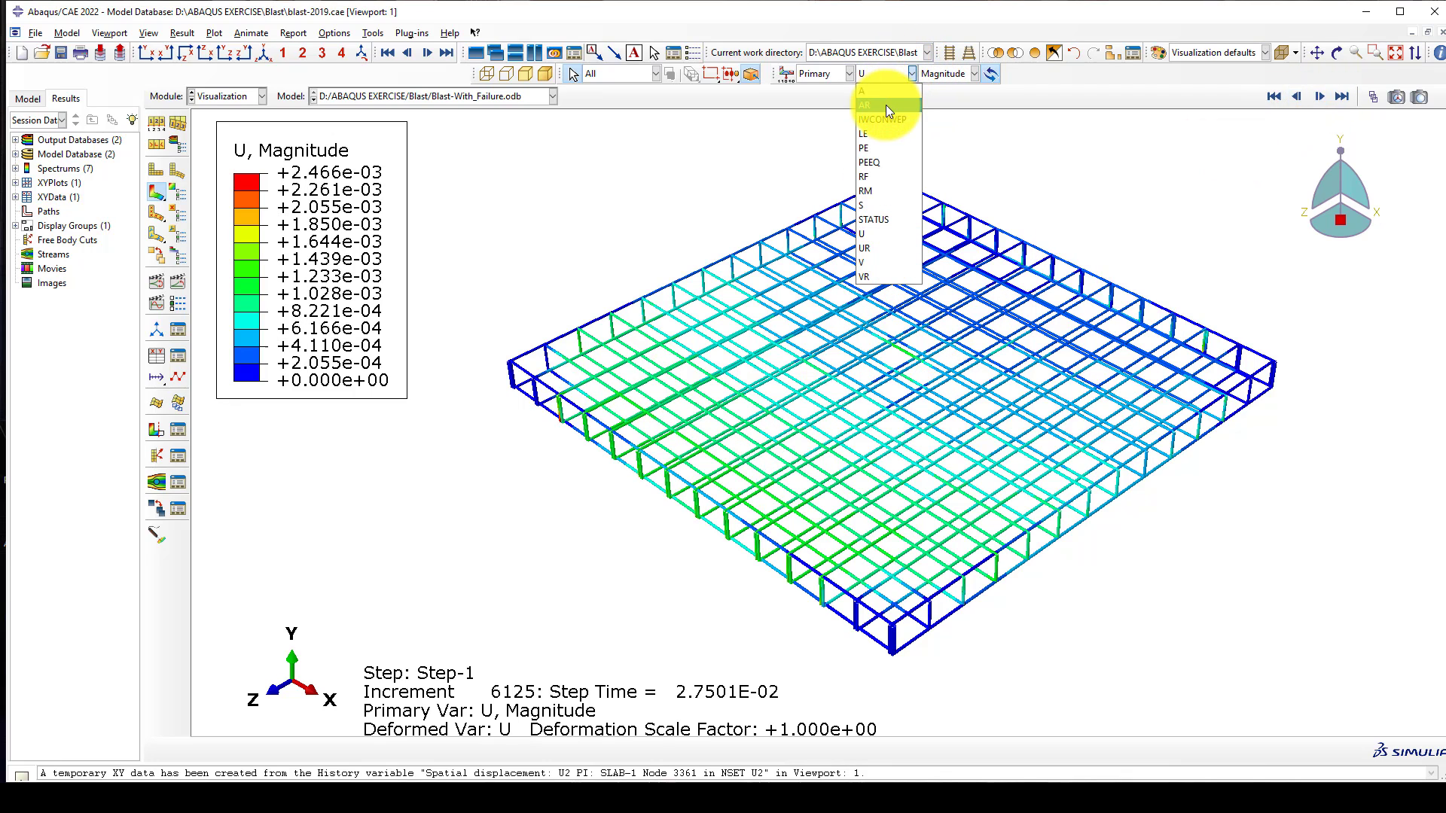
click(882, 119)
click(719, 436)
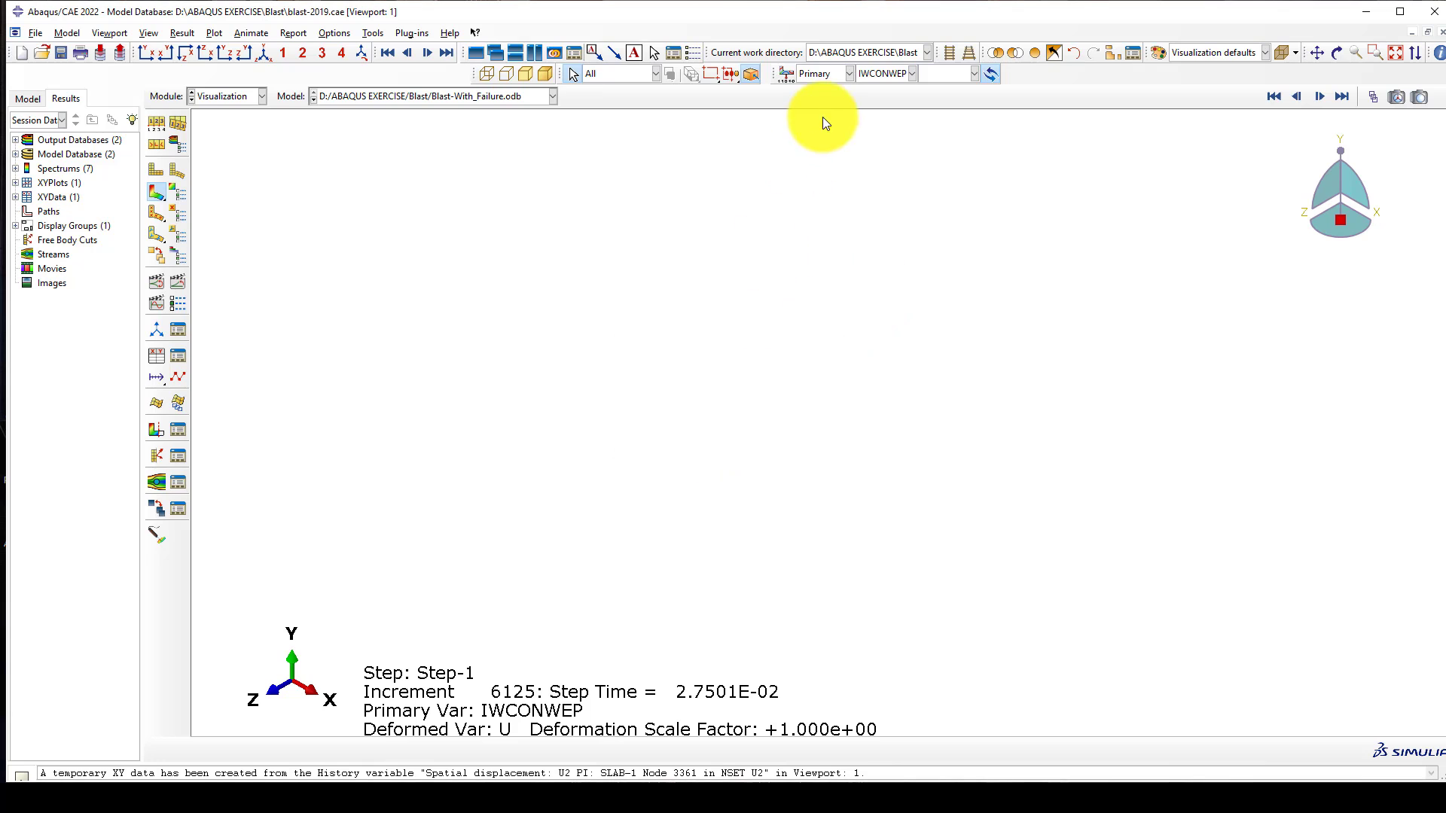
Contour the rebar by AR, then by acceleration magnitude A, and pan the view
click(879, 79)
click(879, 103)
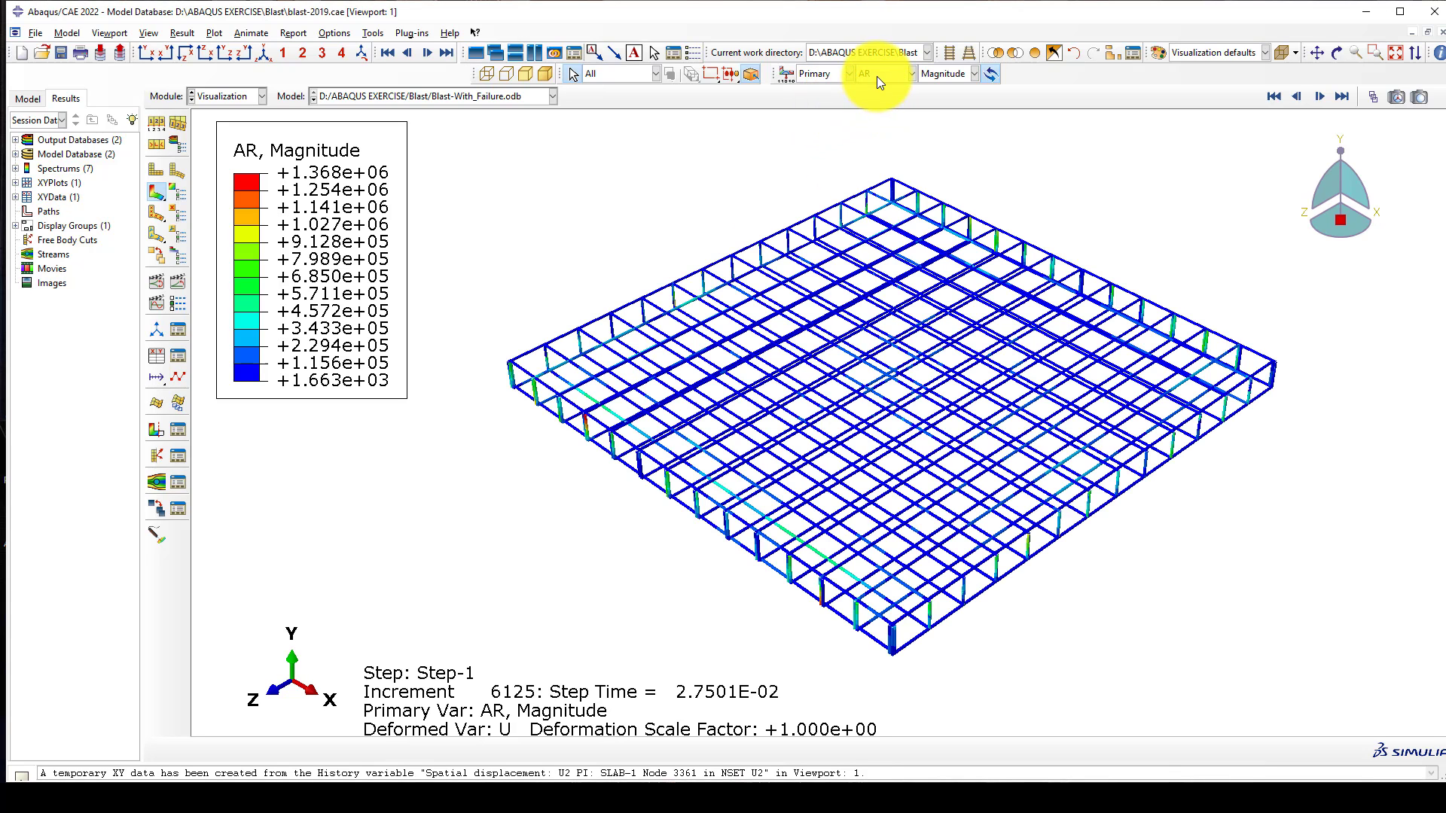
click(876, 75)
click(865, 92)
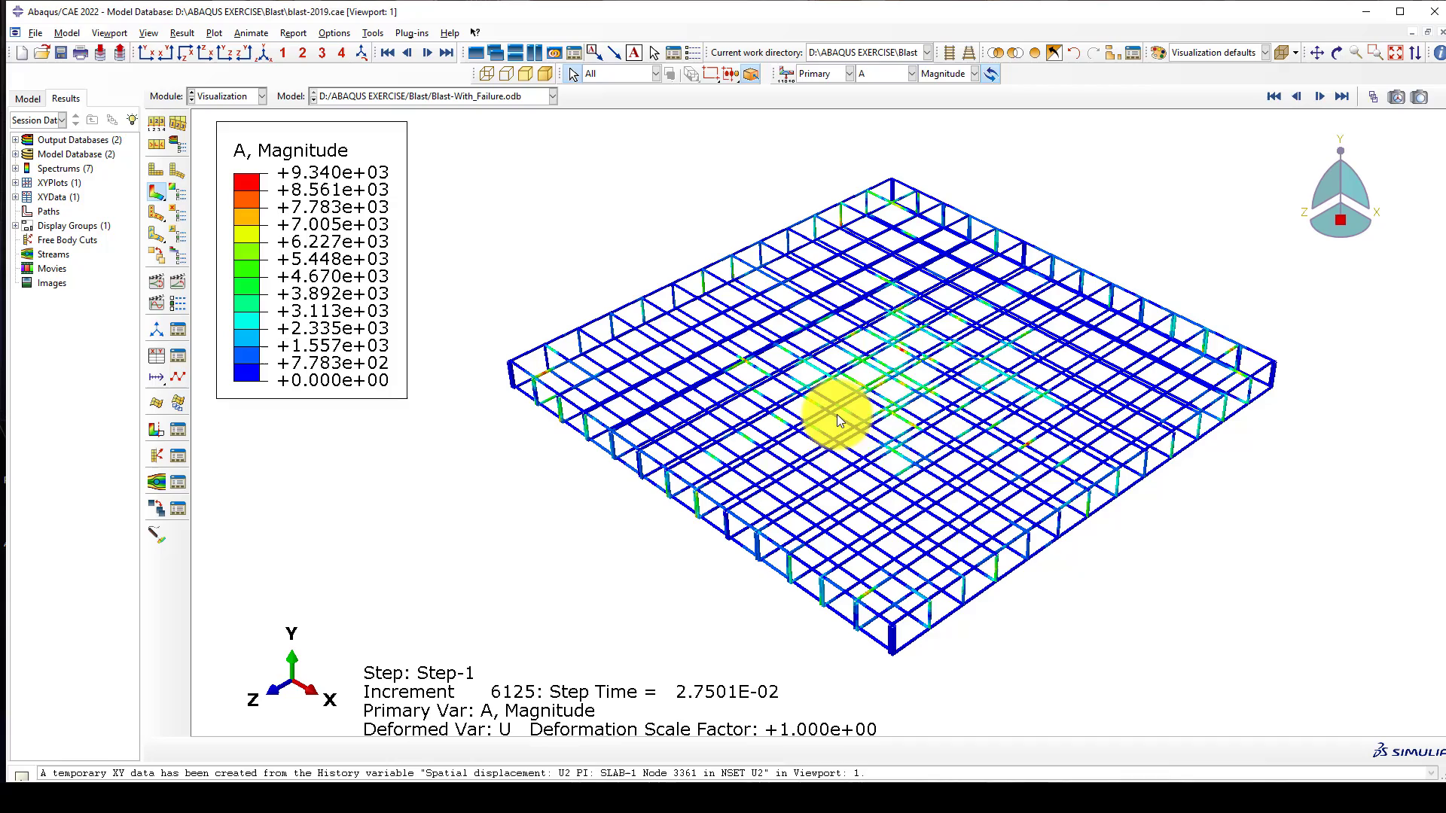
middle_drag(761, 381, 848, 425)
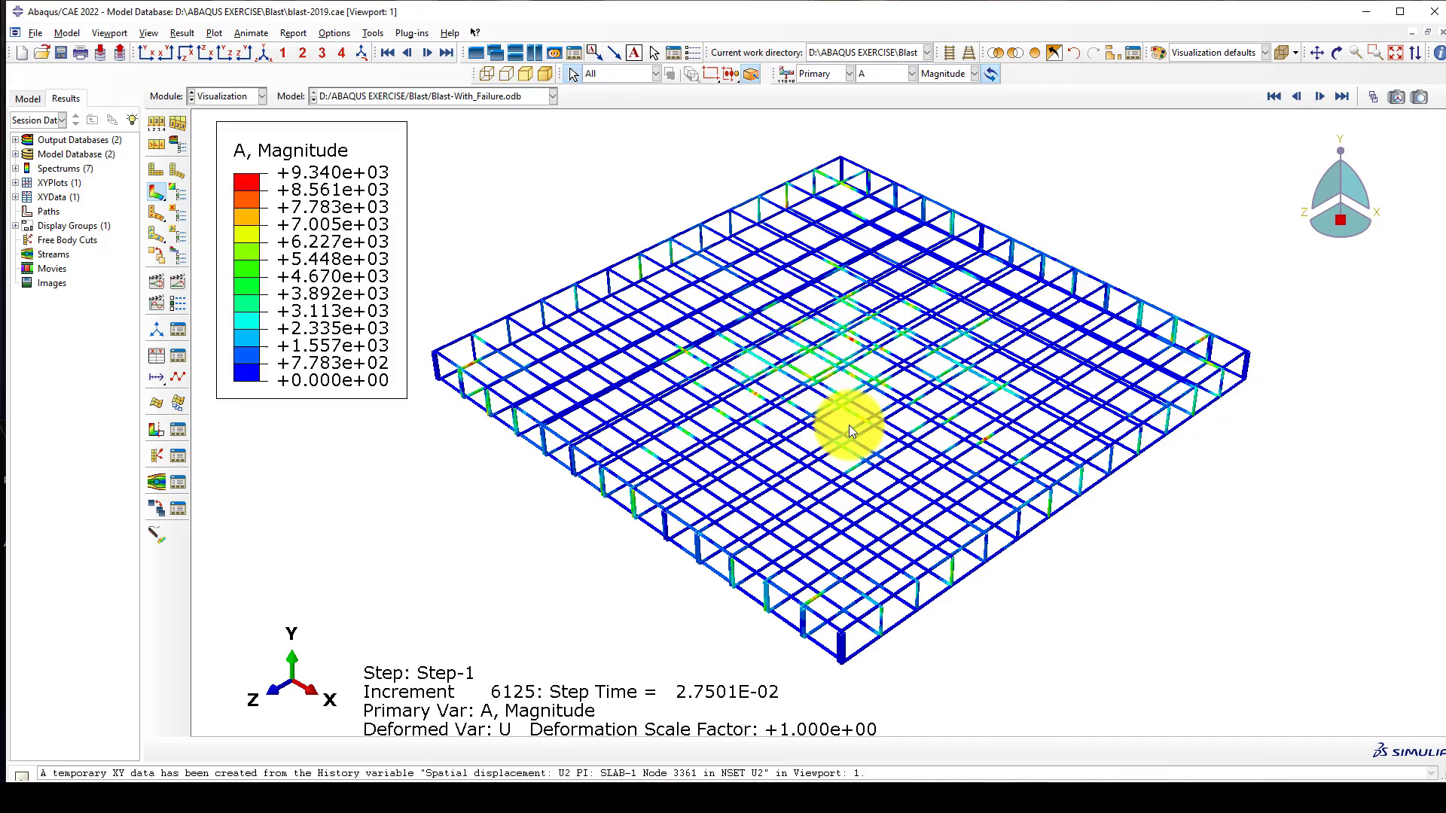
scroll(834, 360, down, 1)
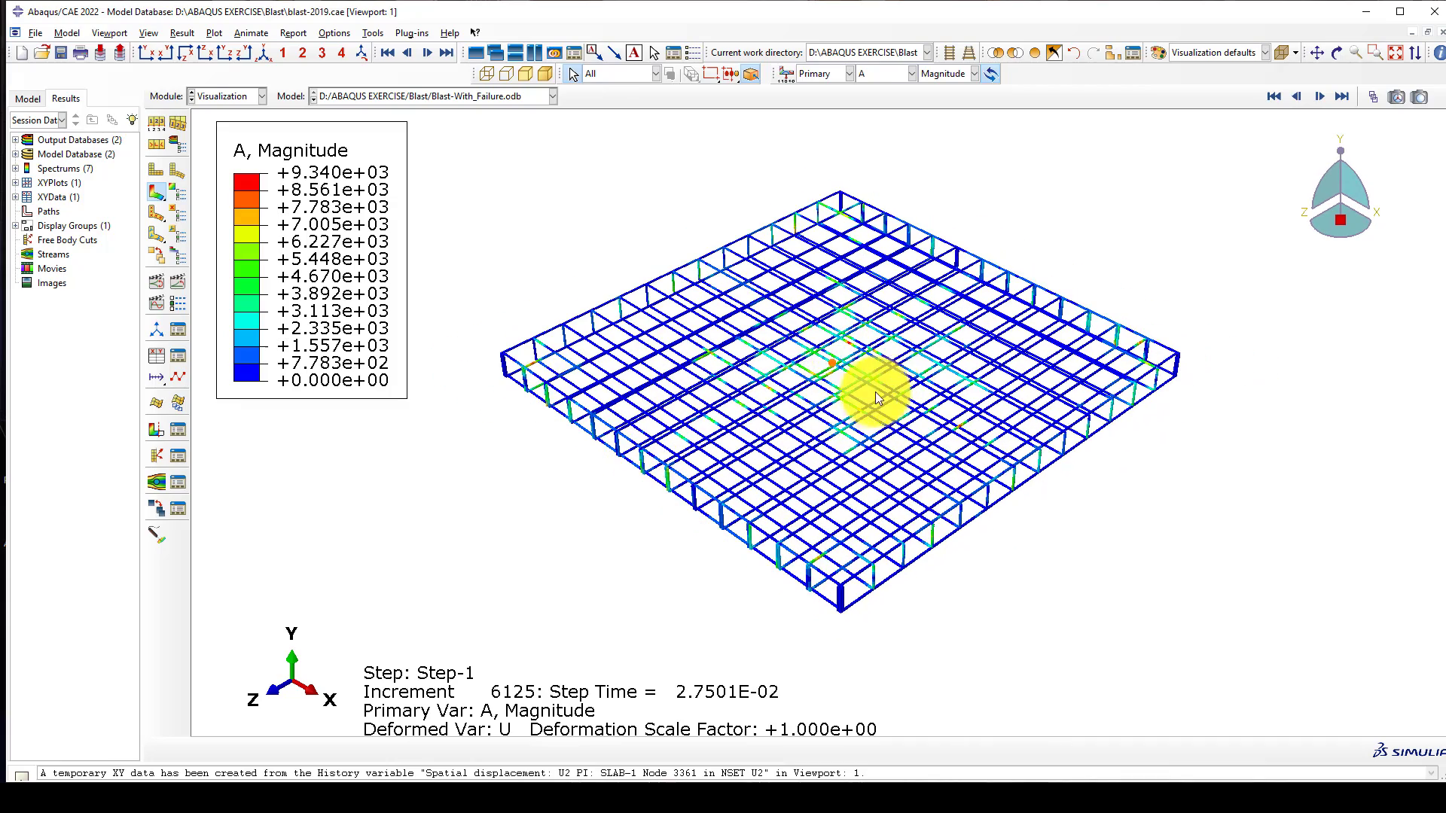
scroll(813, 374, up, 1)
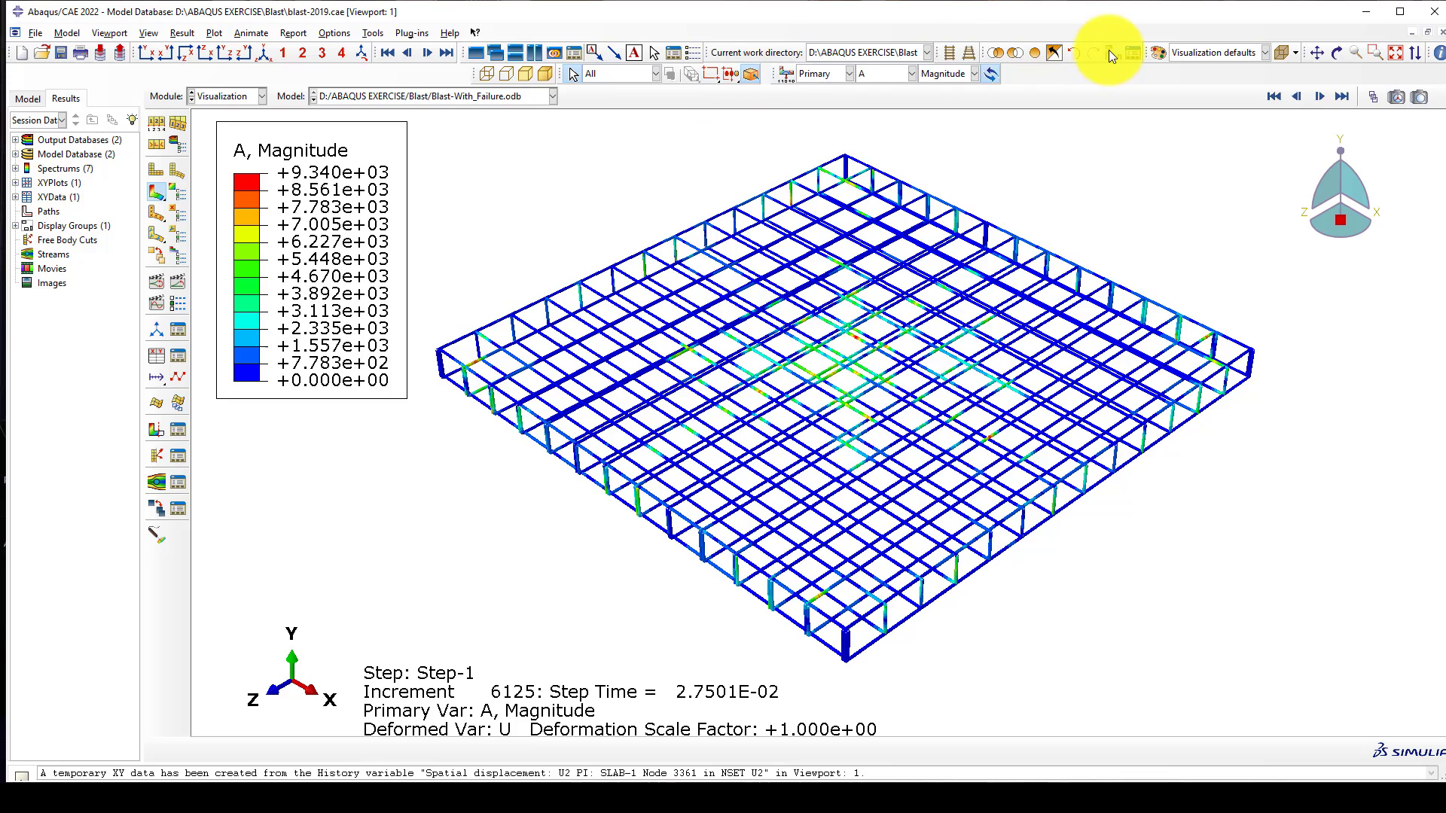
Restore all slab elements and inspect the acceleration contours from above, then isometric
click(1036, 51)
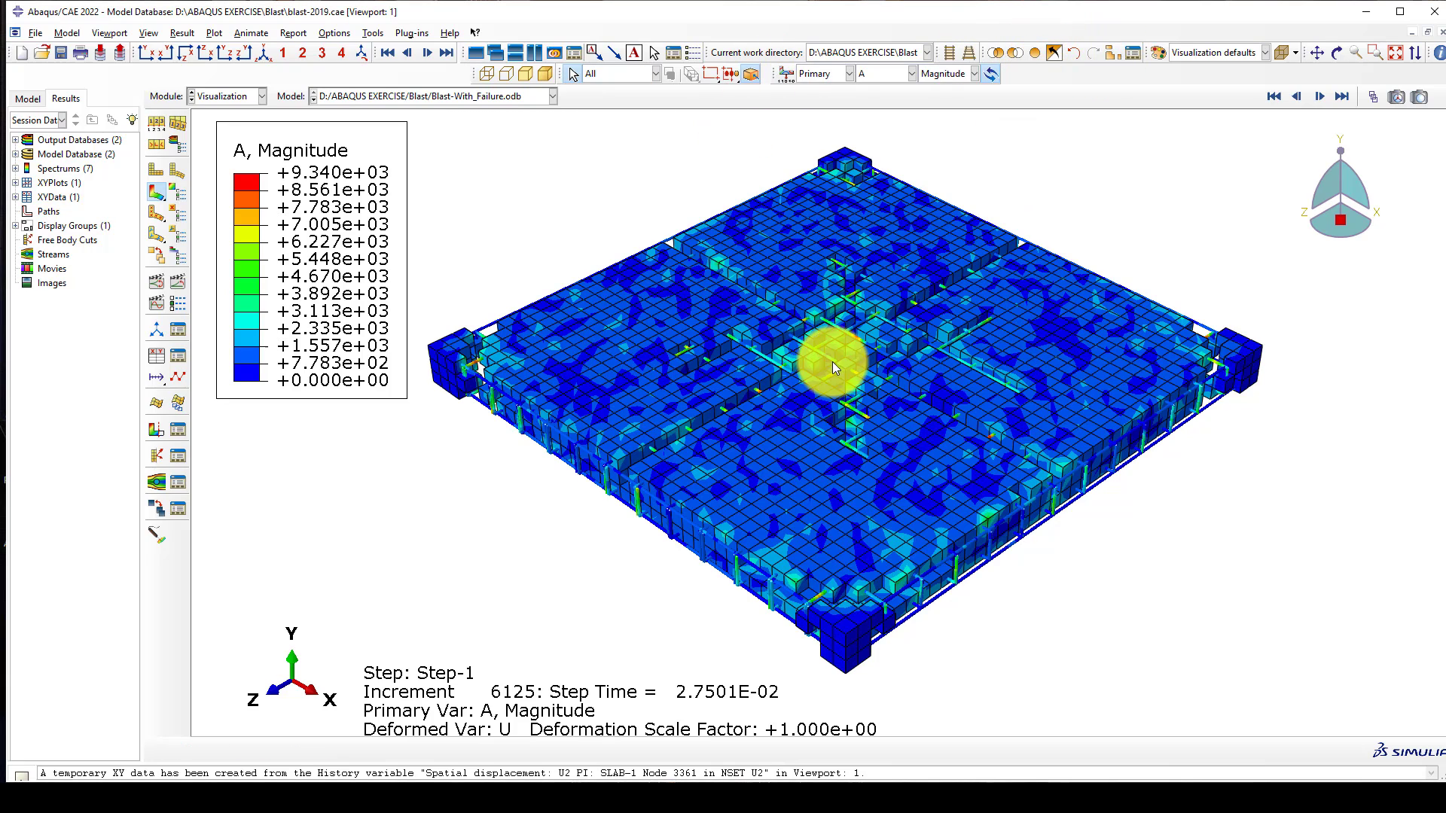
scroll(820, 358, down, 3)
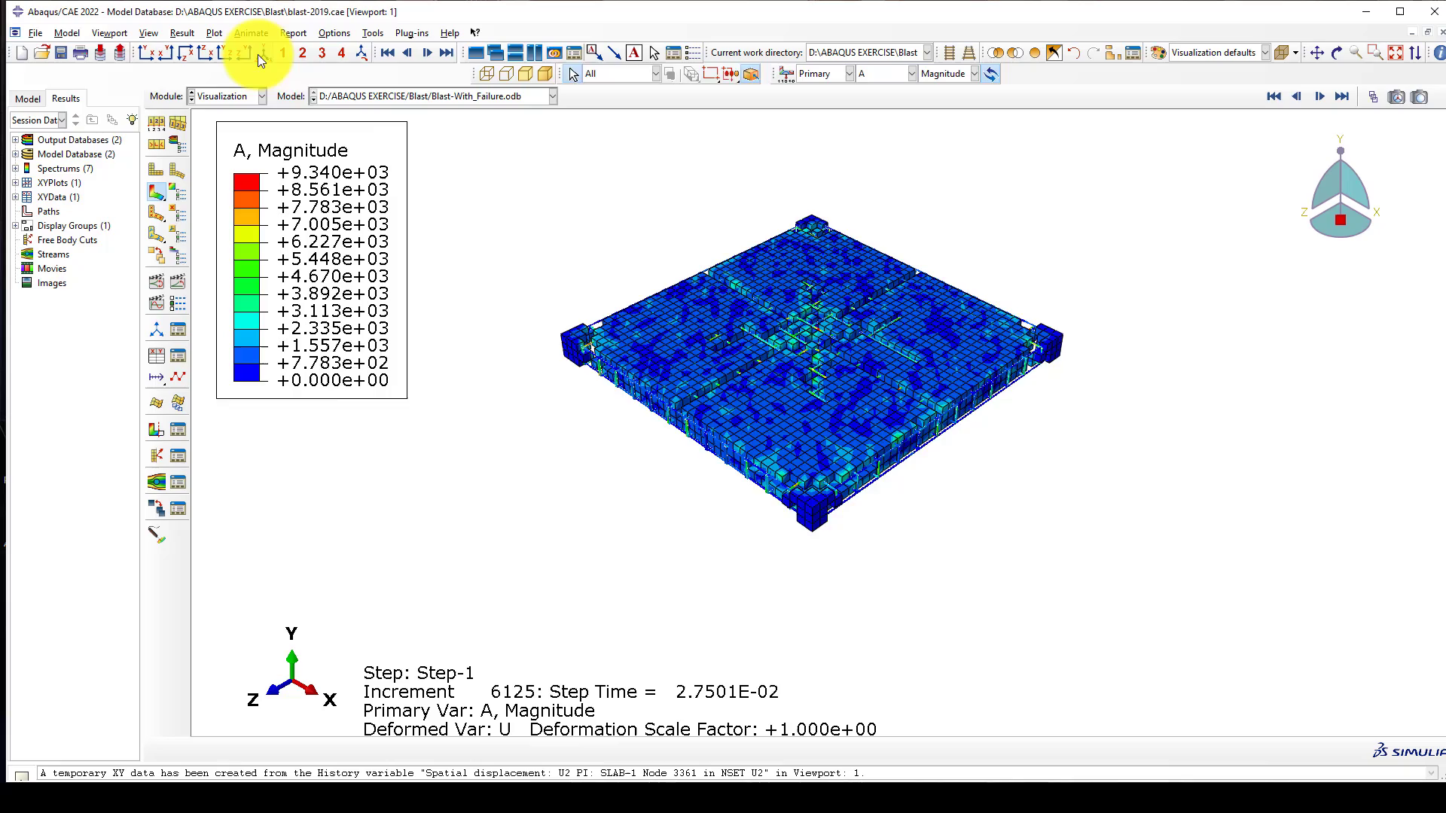
scroll(522, 336, up, 5)
scroll(722, 262, down, 3)
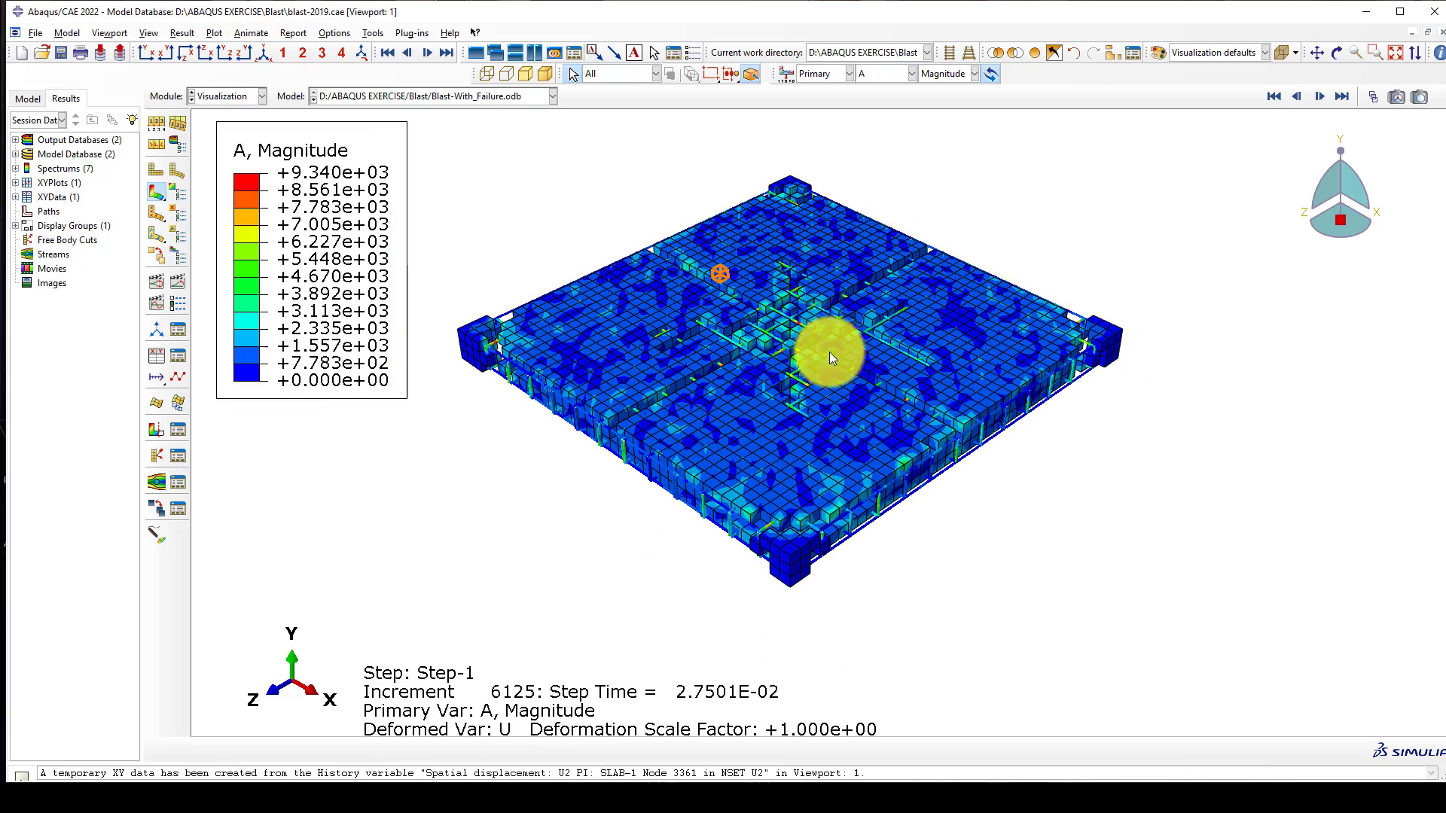
ctrl+alt+drag(829, 351, 879, 162)
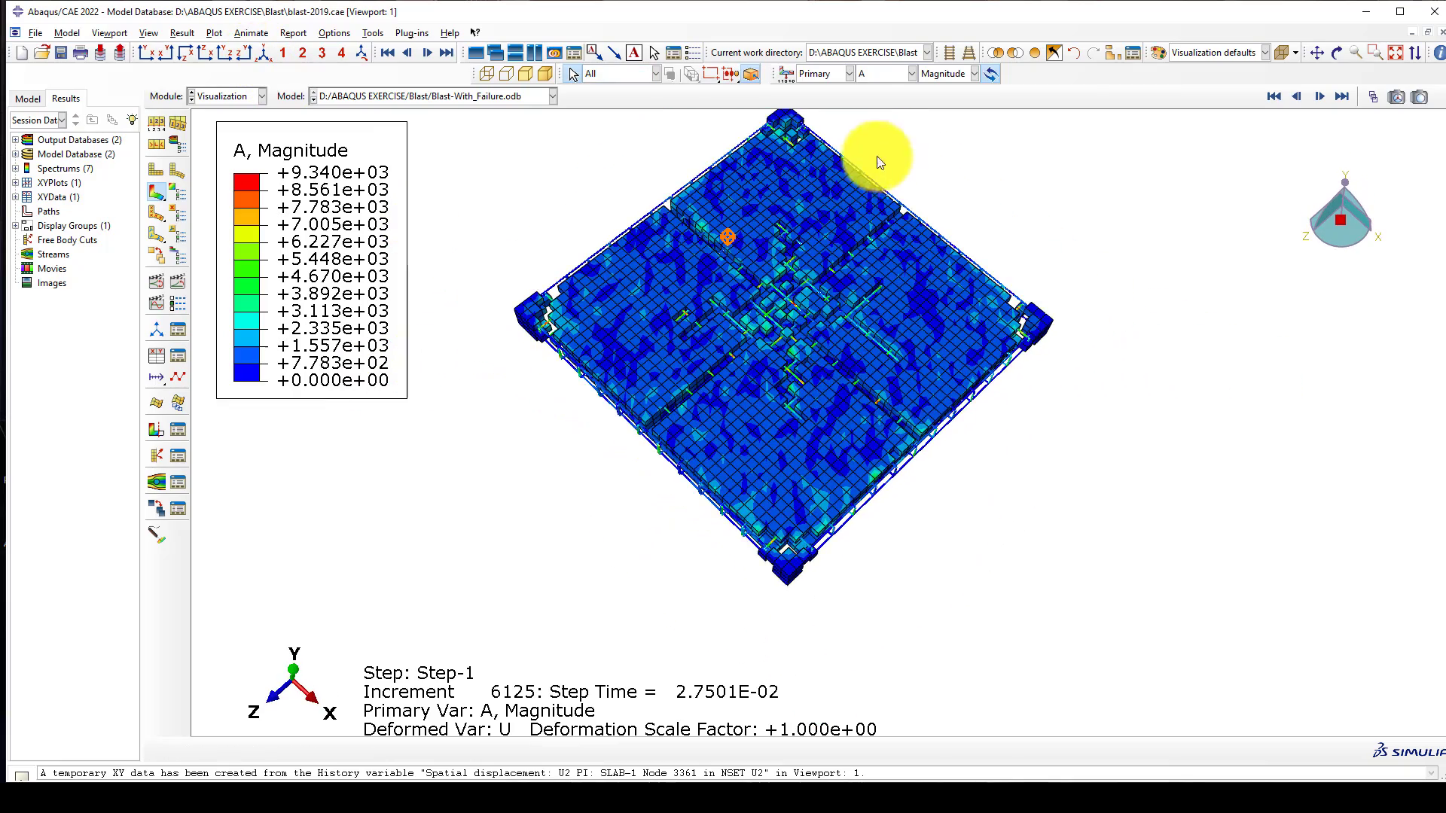
scroll(749, 246, up, 2)
scroll(700, 262, up, 2)
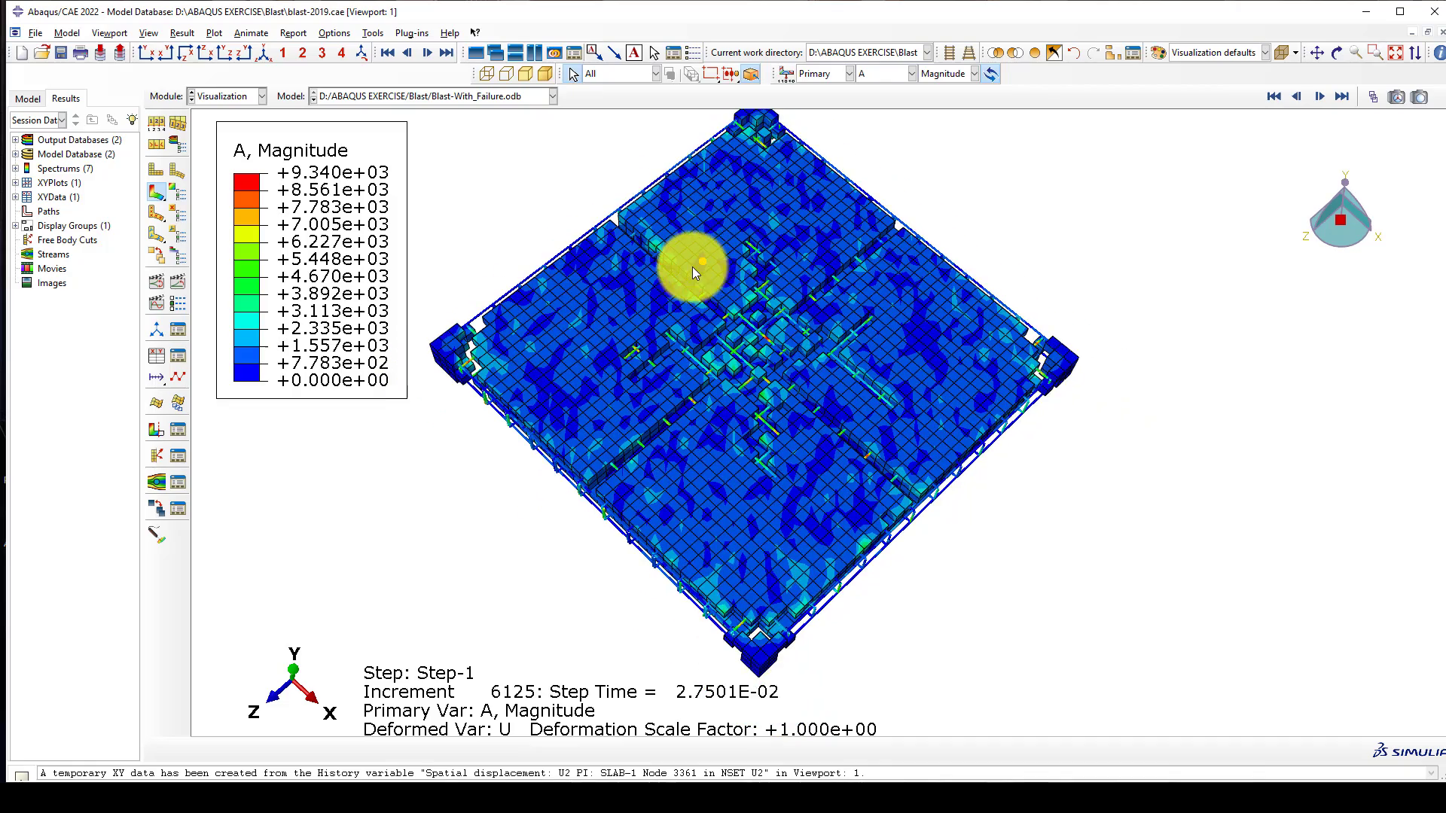
scroll(693, 267, up, 2)
ctrl+alt+drag(750, 435, 622, 380)
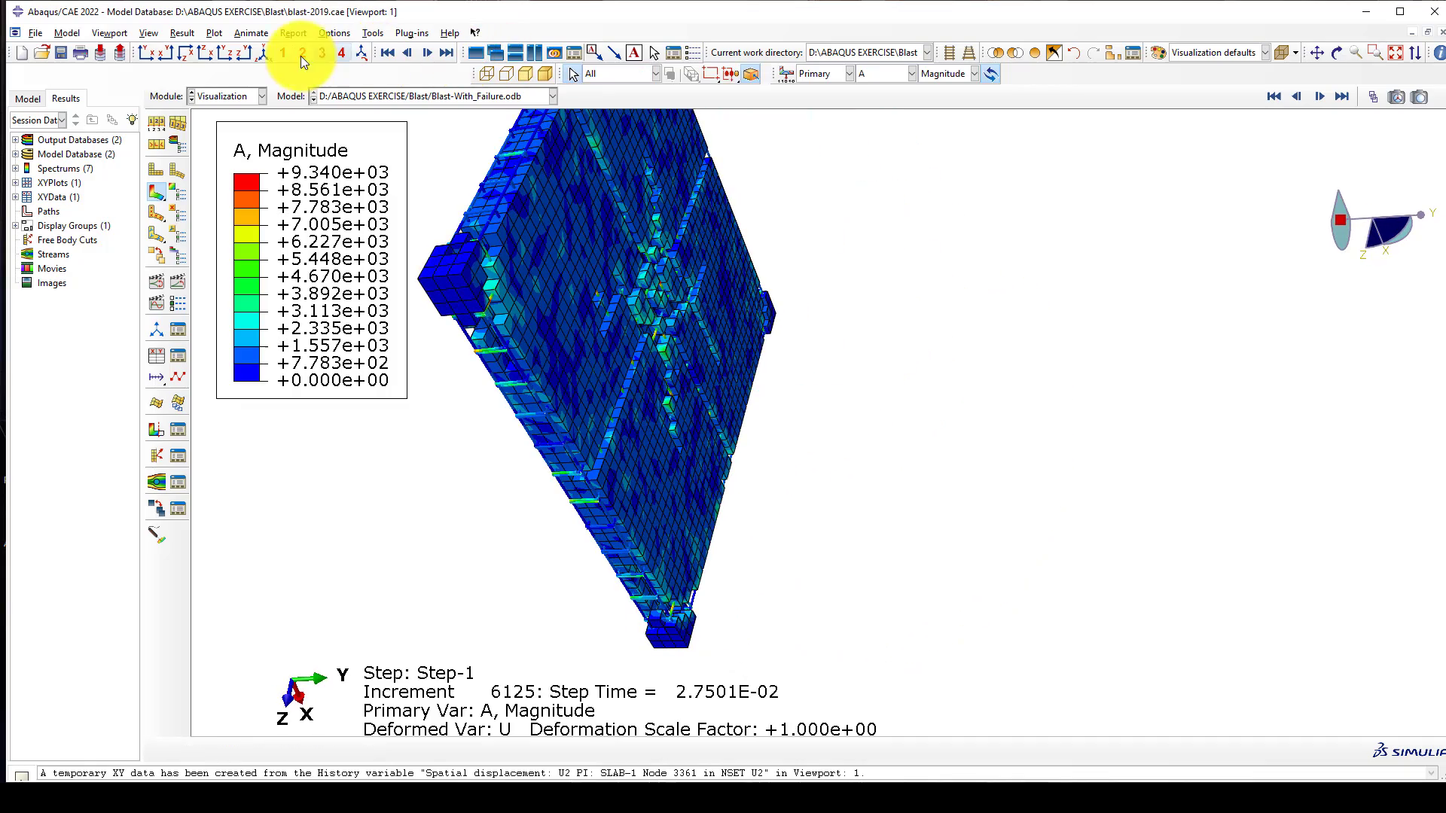
click(265, 52)
scroll(790, 273, down, 3)
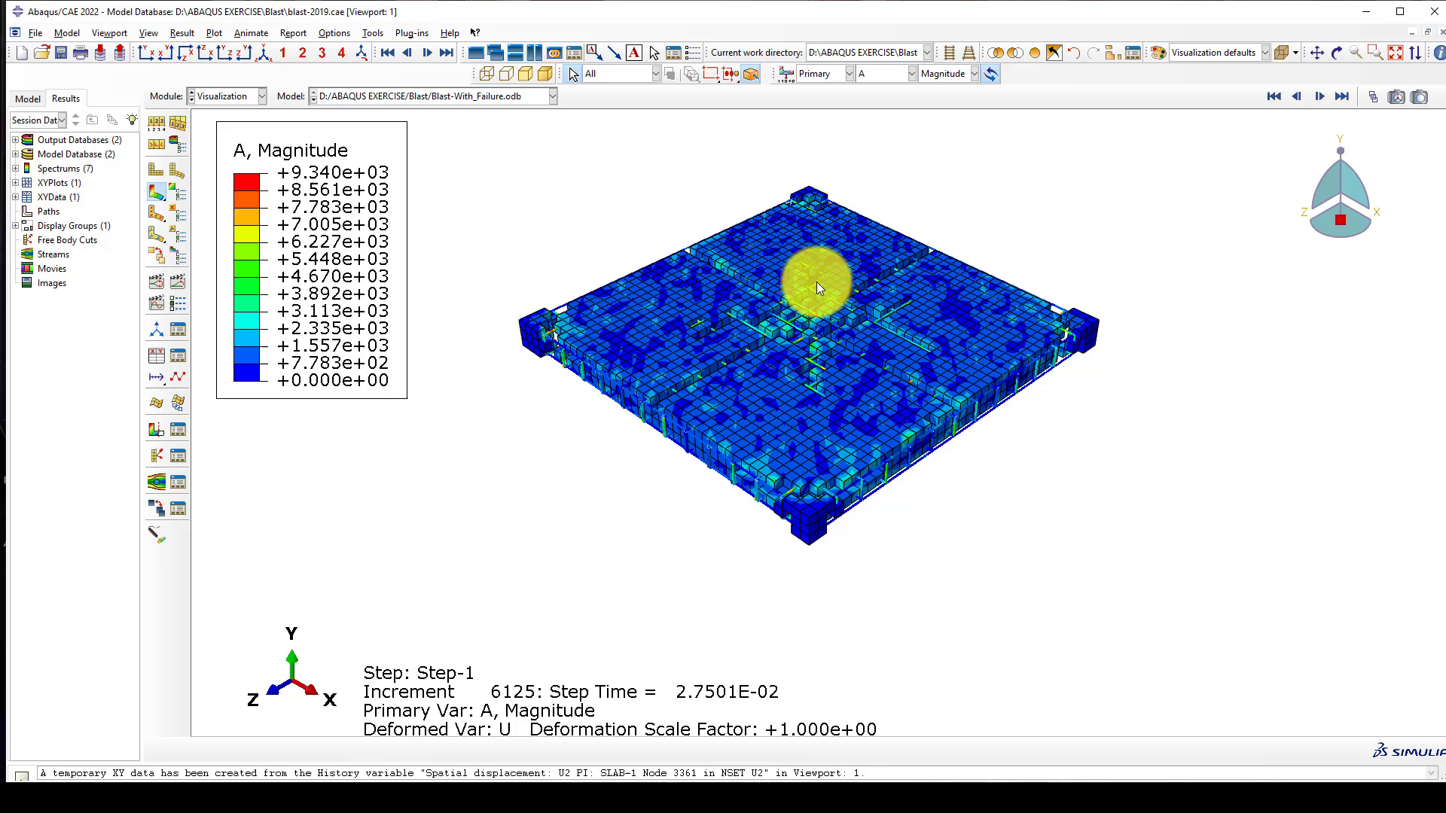
scroll(756, 399, up, 2)
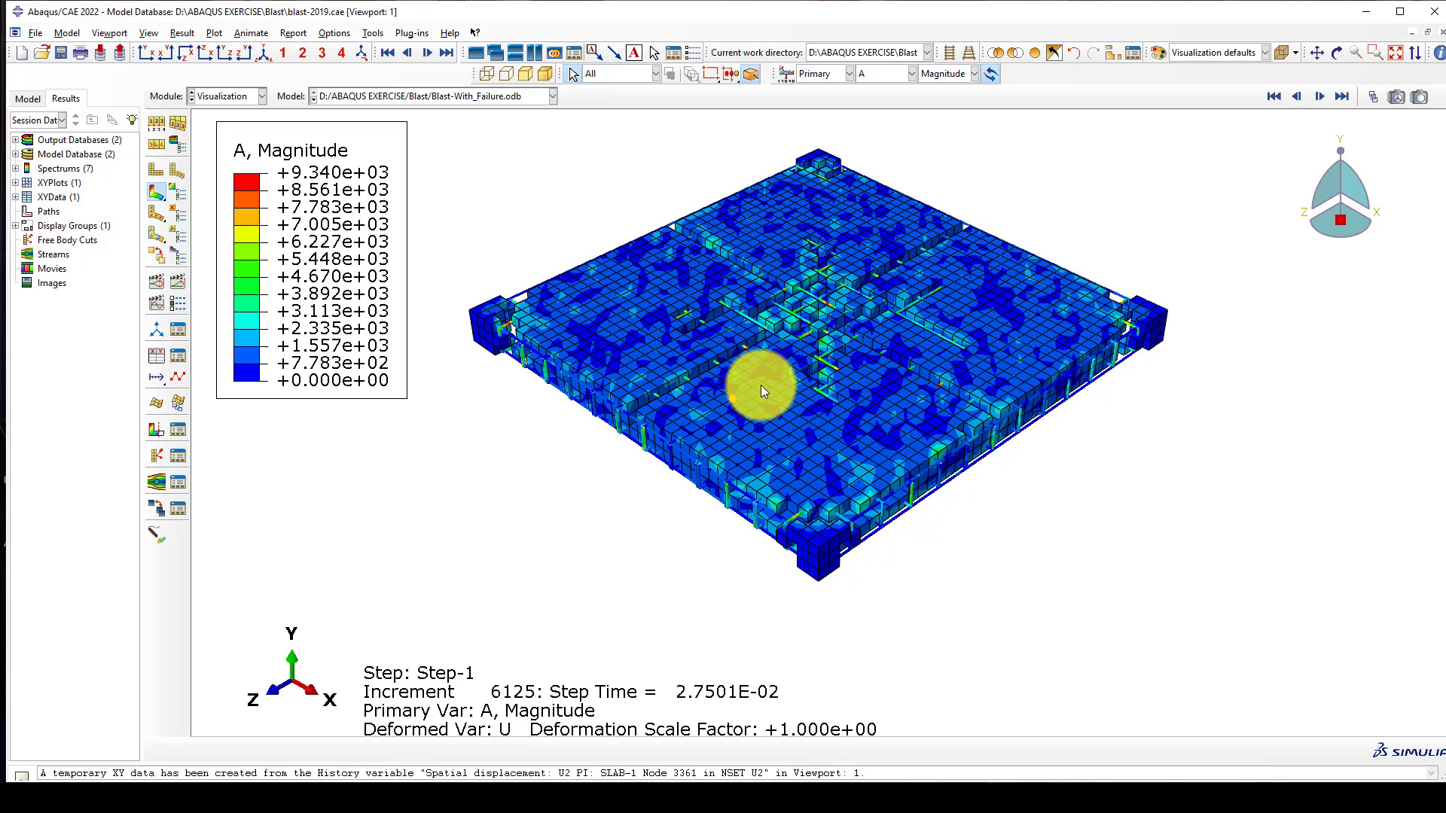